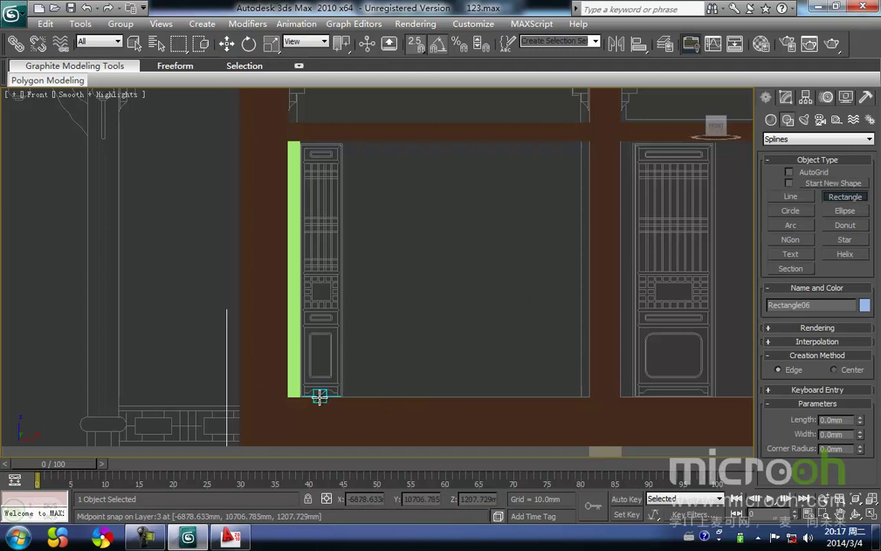
- Draw a rectangle around the outline of the narrow door panel beside the green jamb and select it
middle_drag(313, 358, 442, 218)
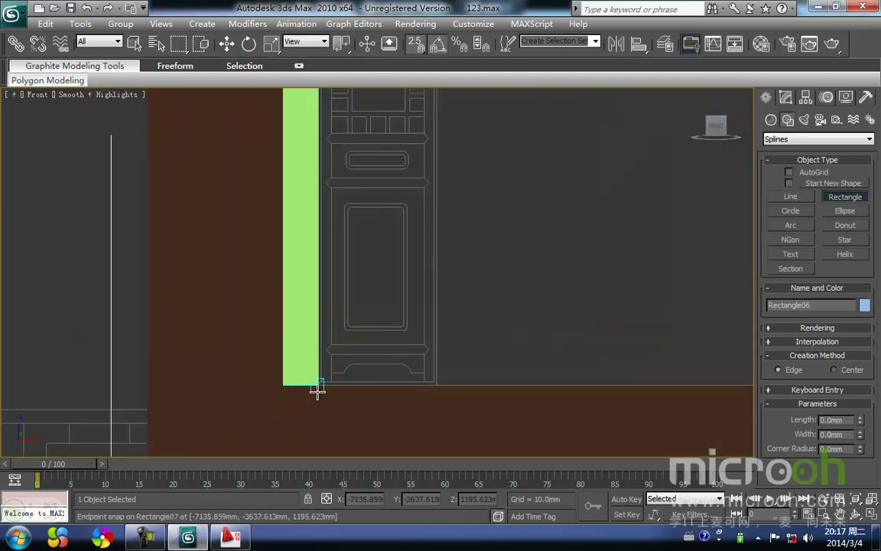
drag(318, 388, 362, 185)
right_click(406, 320)
click(404, 322)
middle_drag(376, 352, 433, 246)
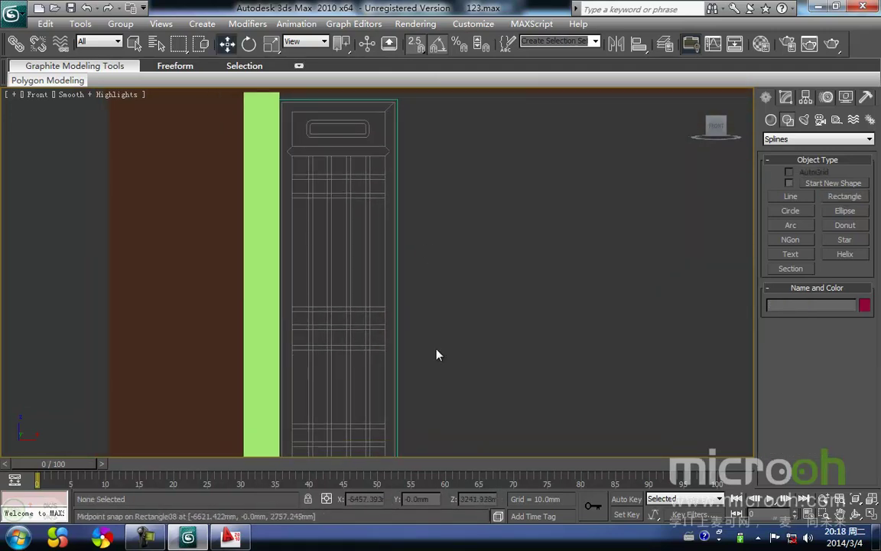
click(397, 314)
- Examine the door panel drawing from the upper lattice down to the square lattice and the lower carved panels
middle_drag(351, 274, 365, 251)
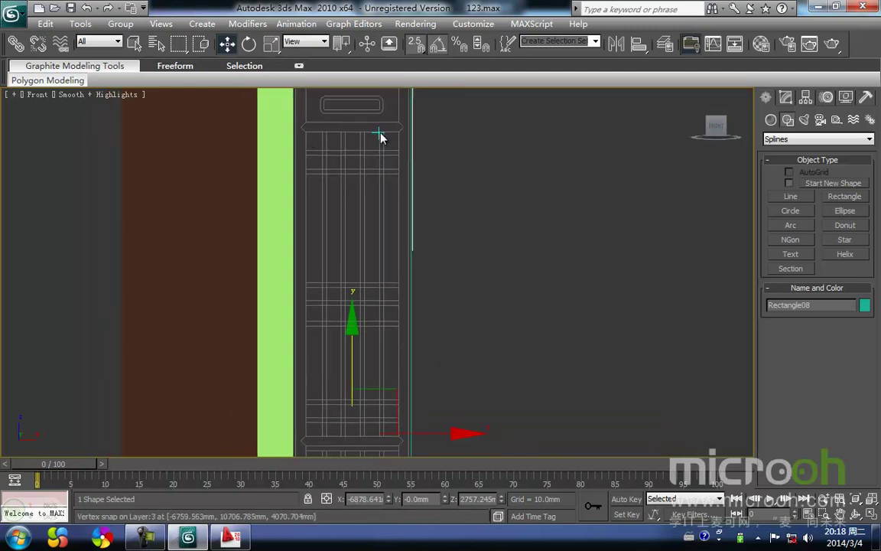
scroll(405, 163, down, 2)
middle_drag(407, 163, 406, 146)
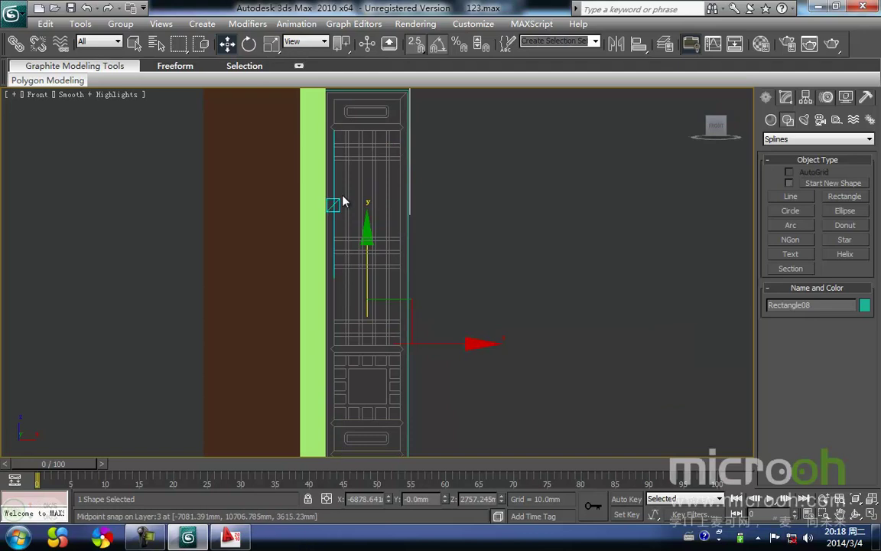
middle_drag(340, 213, 353, 148)
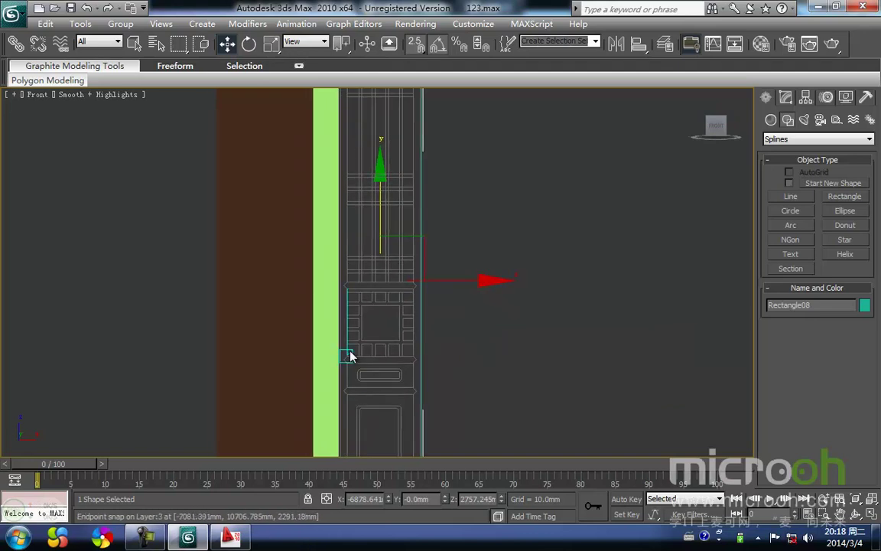
middle_drag(351, 358, 362, 247)
scroll(376, 325, up, 2)
middle_drag(384, 319, 372, 346)
scroll(367, 344, down, 2)
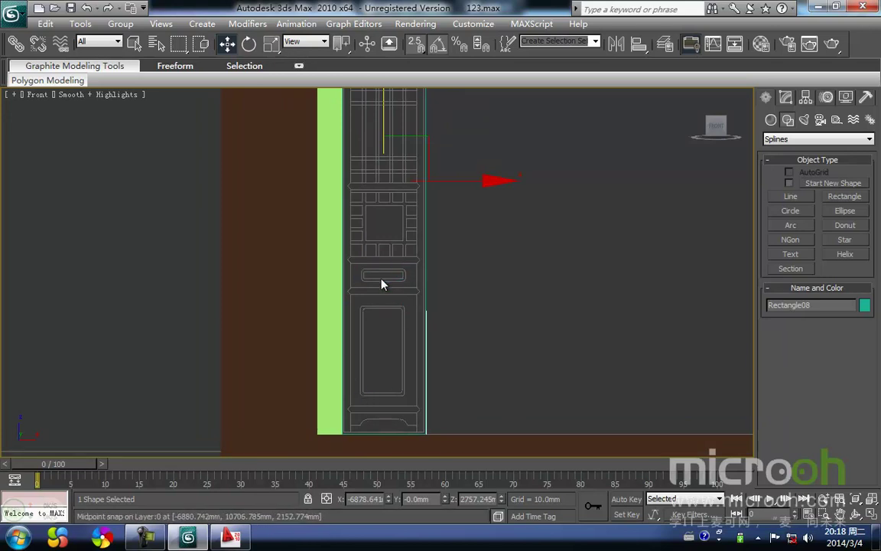
scroll(388, 275, up, 5)
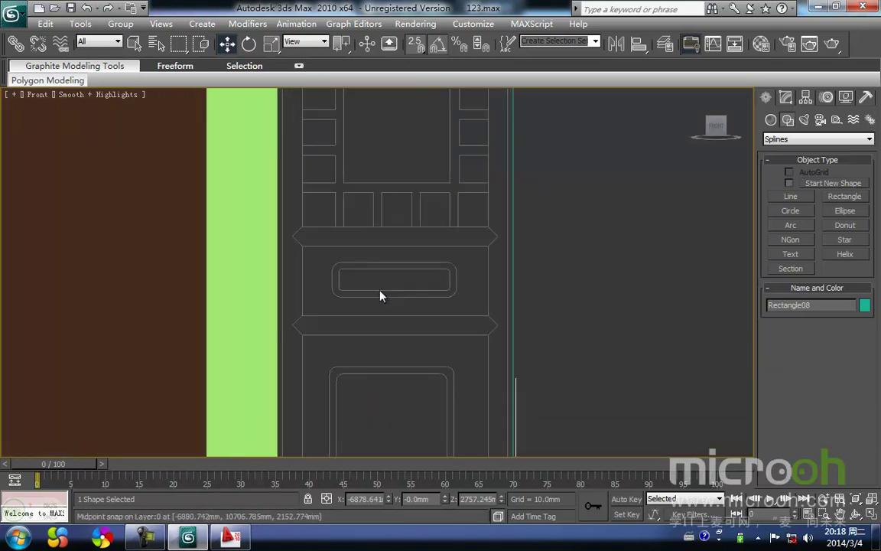
middle_drag(429, 335, 428, 312)
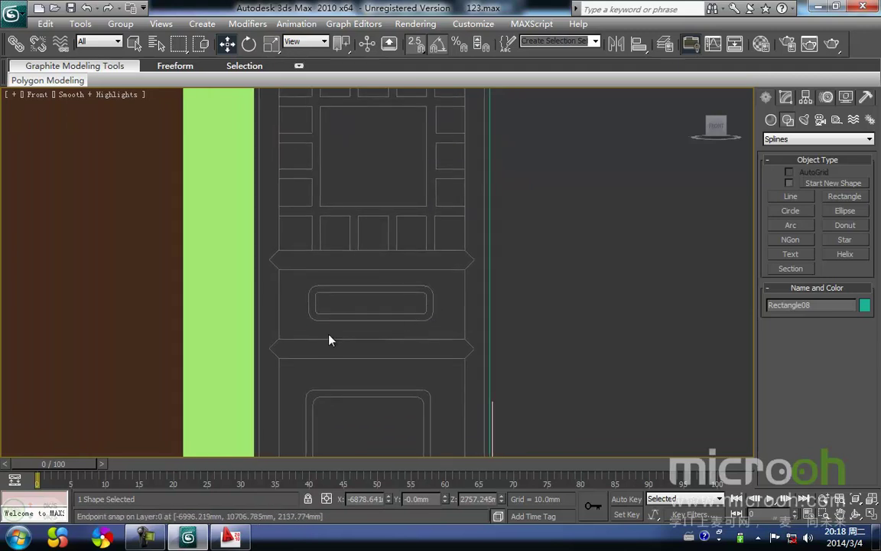
scroll(429, 298, down, 4)
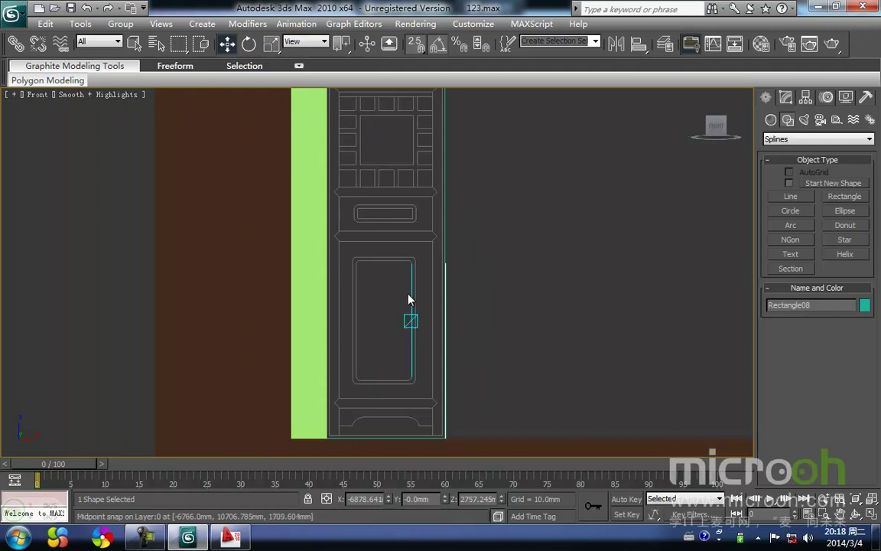
scroll(391, 406, down, 3)
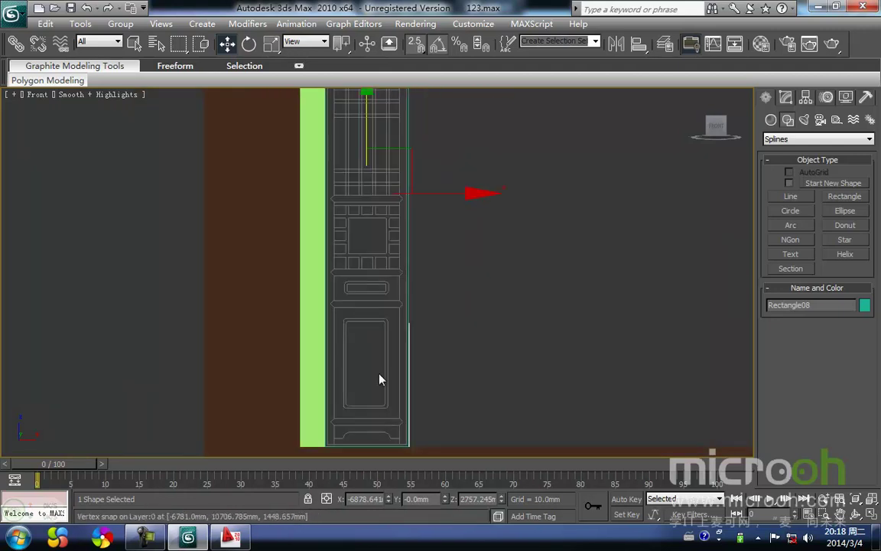
- Add a rectangle around the tall upper lattice opening to the panel shape, about 1335 mm long and 416 mm wide
click(846, 202)
middle_drag(338, 190, 338, 219)
scroll(341, 238, up, 2)
scroll(334, 233, down, 2)
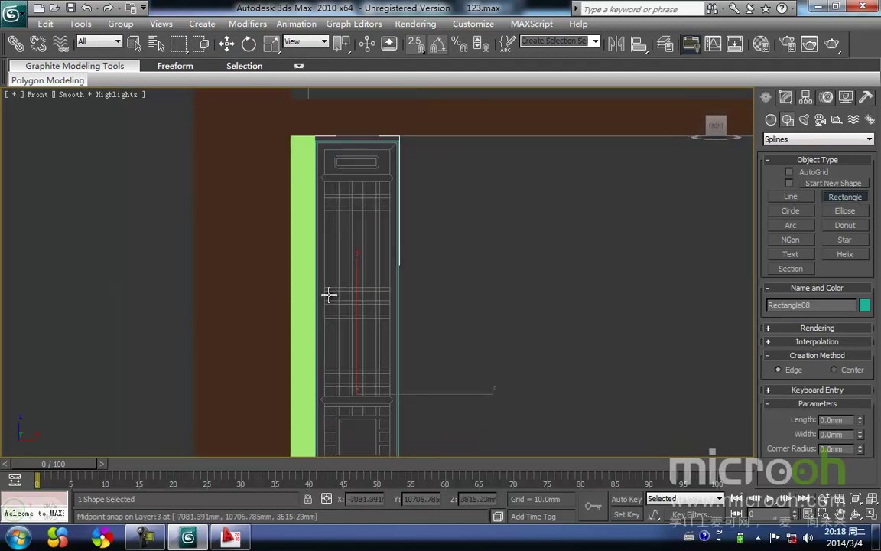
middle_drag(330, 298, 345, 207)
middle_drag(334, 247, 317, 325)
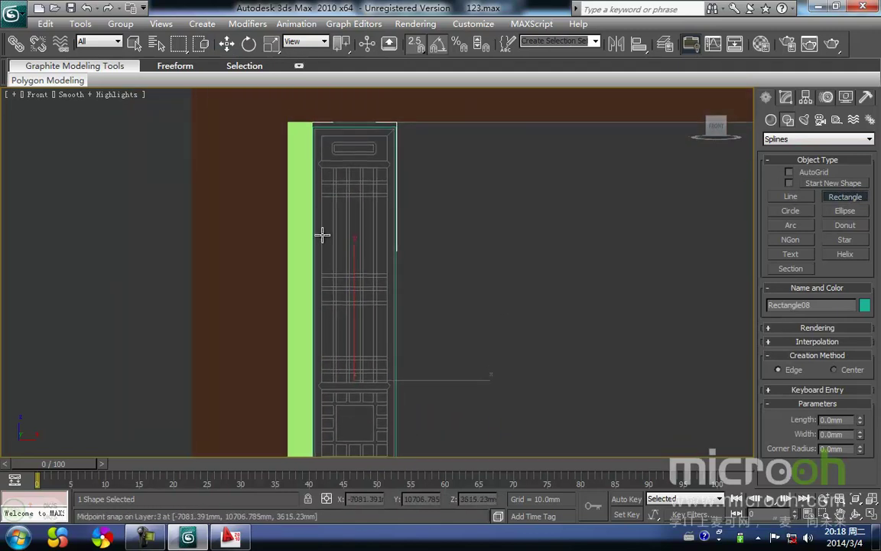
scroll(323, 255, up, 2)
scroll(318, 200, down, 2)
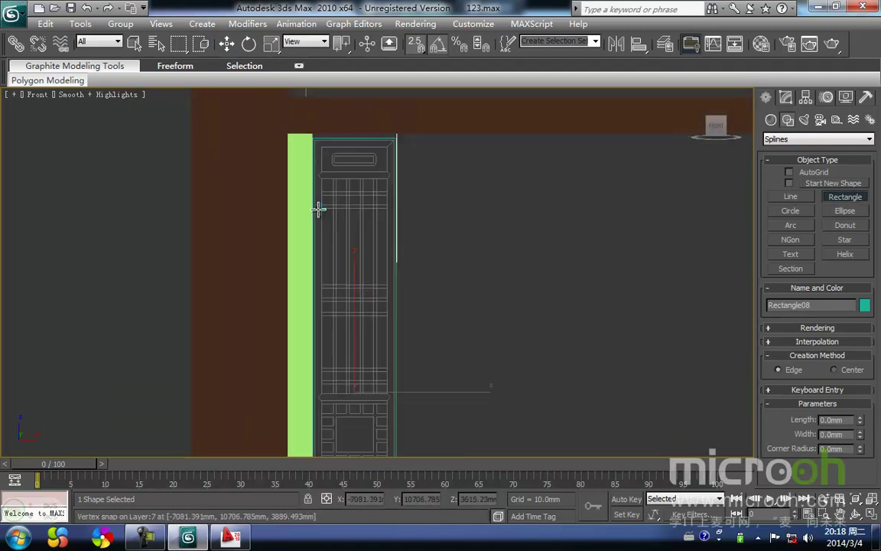
middle_drag(321, 208, 321, 192)
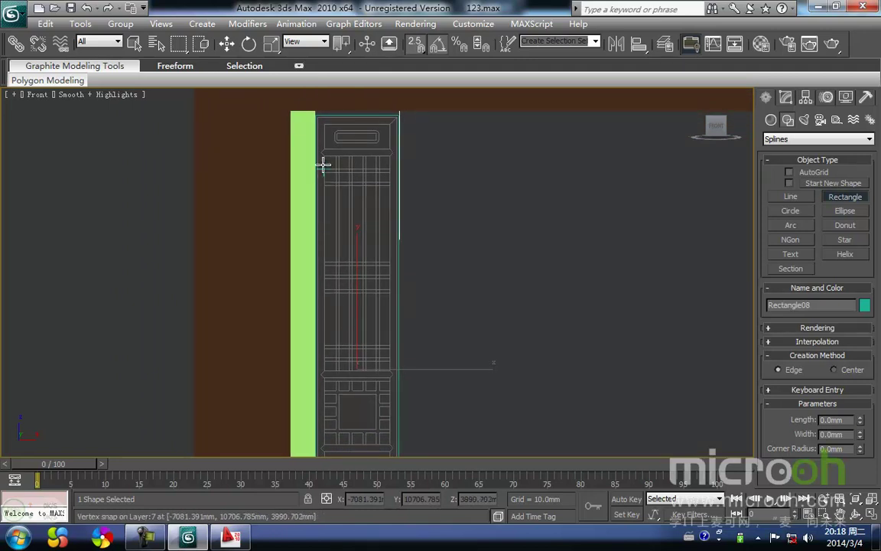
drag(324, 158, 391, 372)
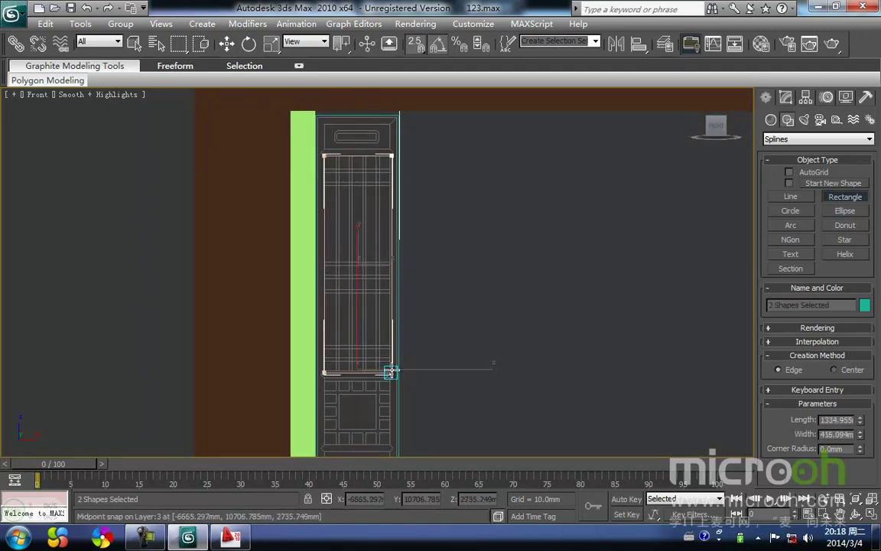
scroll(390, 372, up, 6)
middle_drag(375, 358, 378, 277)
drag(378, 276, 373, 272)
scroll(336, 291, down, 3)
- Add another rectangle to the panel shape around the square lattice opening below the tall one
middle_drag(320, 294, 309, 227)
drag(249, 209, 378, 342)
middle_drag(392, 333, 410, 267)
scroll(409, 268, down, 3)
- Extrude the combined door panel shape by 80 mm, leaving the two lattice openings cut out
key(w)
click(445, 347)
drag(414, 352, 388, 317)
middle_drag(396, 306, 392, 359)
scroll(392, 360, down, 2)
click(785, 98)
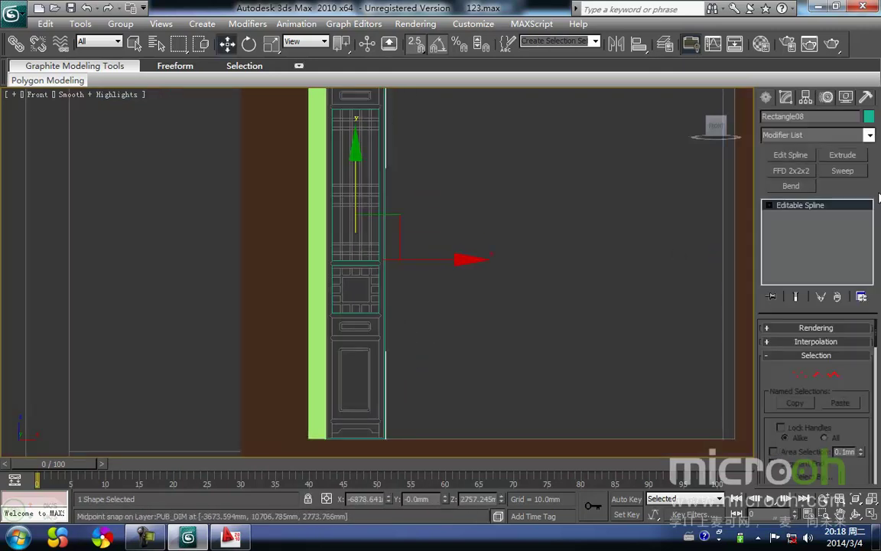
click(843, 155)
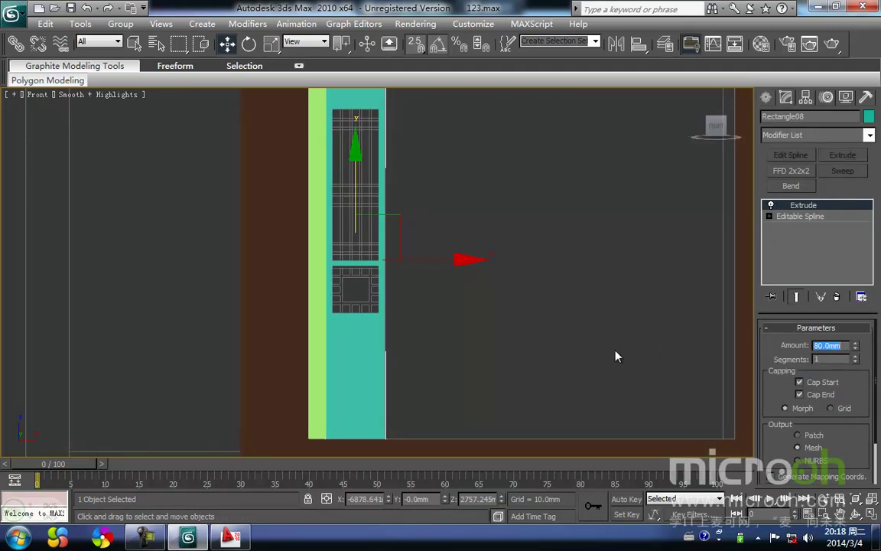
- Move the extruded door panel in the top view to line up with the green jamb inside the wall frame
drag(417, 382, 317, 331)
middle_drag(391, 337, 403, 347)
key(t)
scroll(350, 327, down, 4)
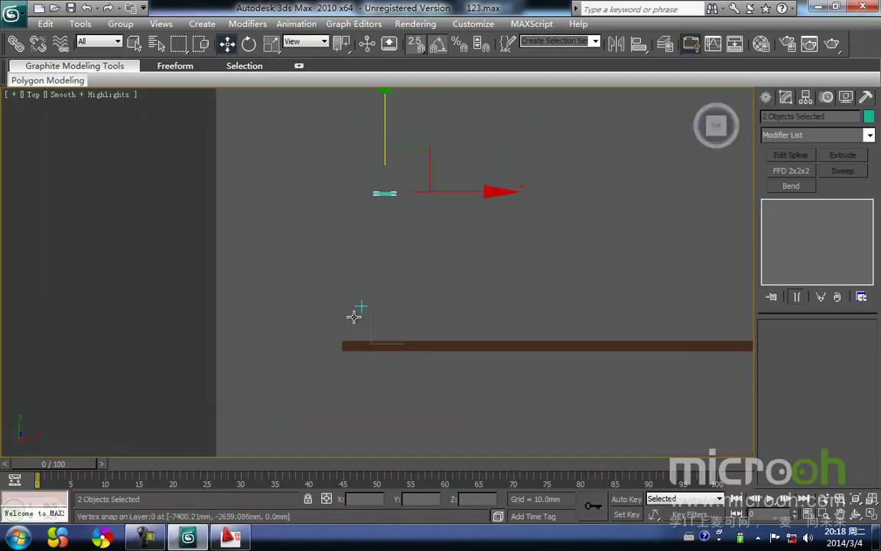
key(F3)
click(396, 243)
click(385, 193)
drag(385, 193, 383, 323)
scroll(383, 323, up, 10)
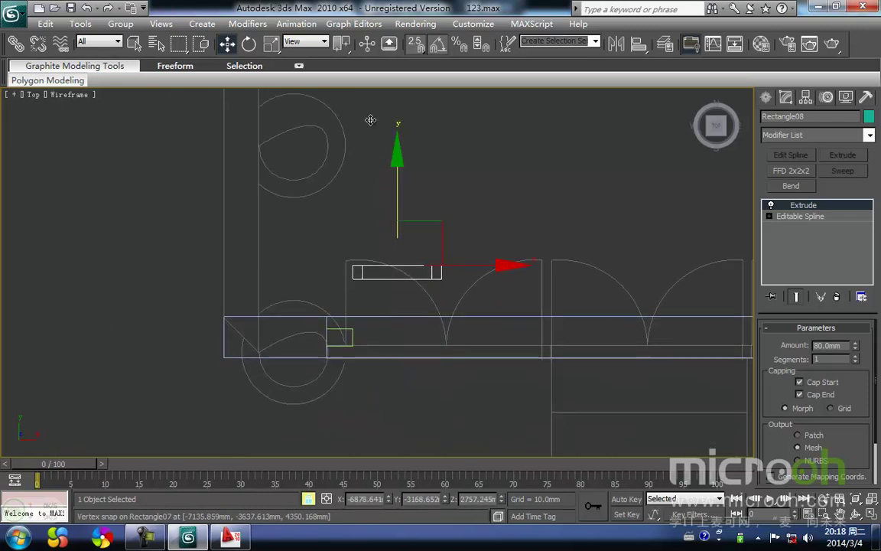
drag(349, 217, 348, 403)
middle_drag(367, 369, 359, 333)
key(f)
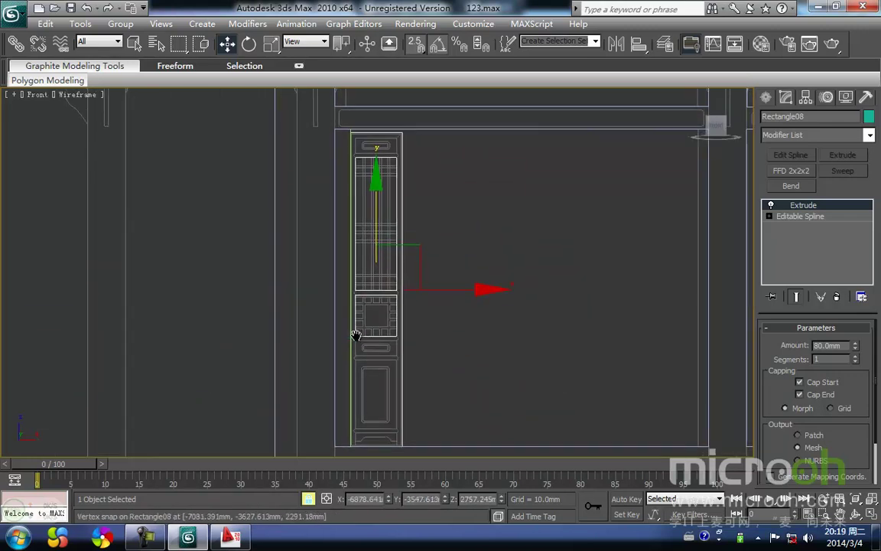
key(F3)
click(431, 352)
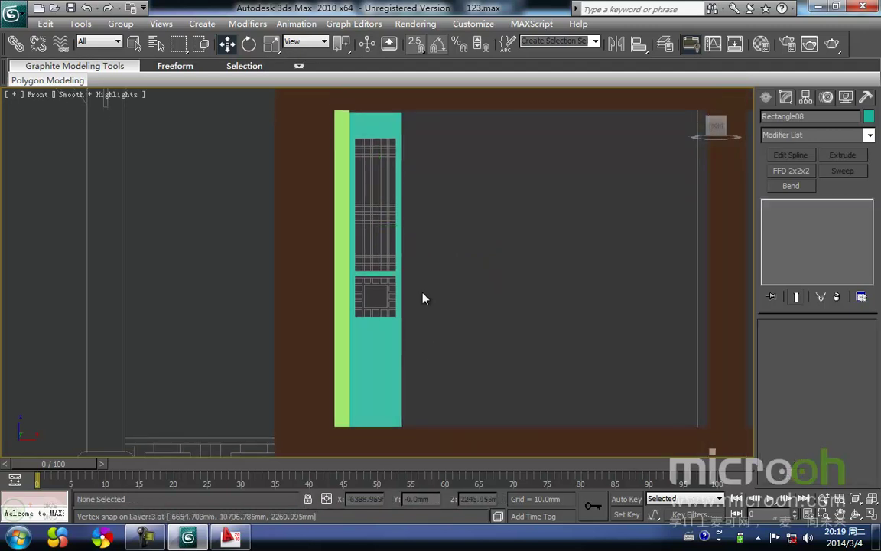
- Draw two horizontal lines across the tall opening, along the top pair of lattice bars
scroll(397, 299, up, 2)
scroll(364, 287, up, 2)
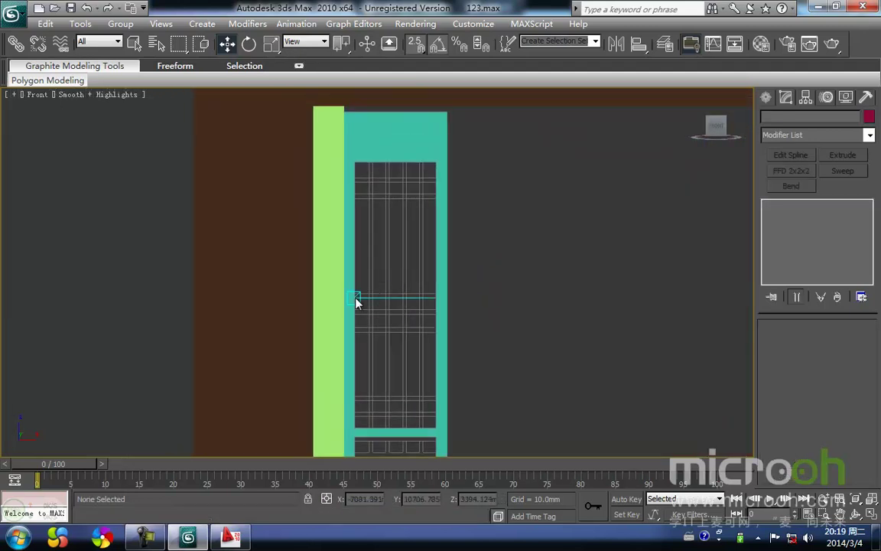
middle_drag(385, 306, 405, 276)
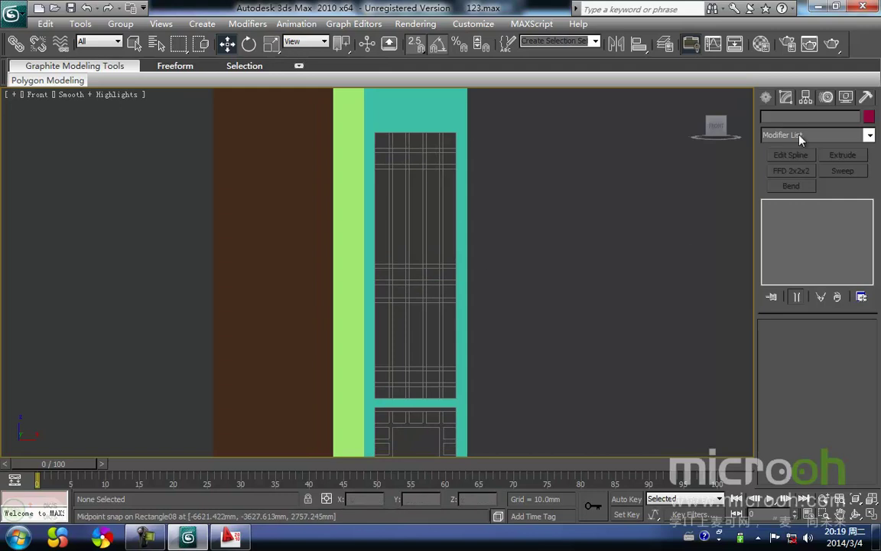
click(766, 98)
click(791, 196)
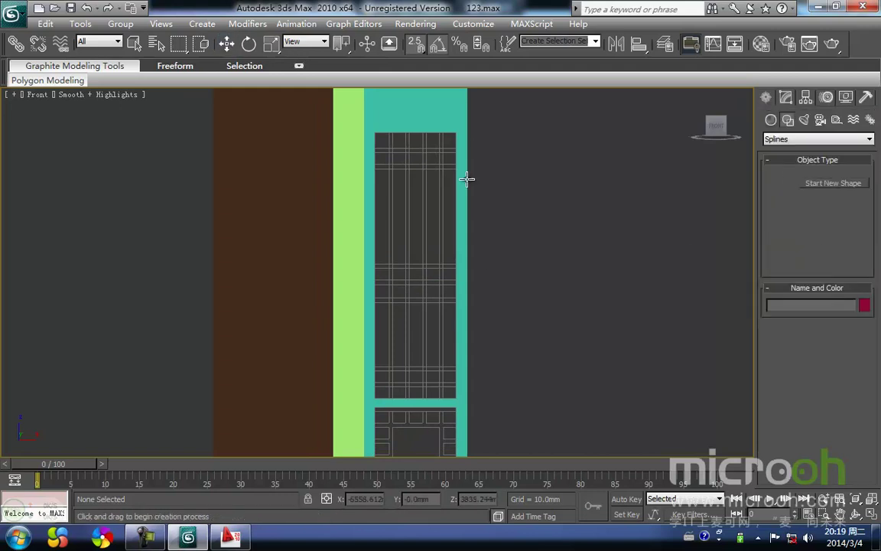
scroll(392, 172, up, 2)
middle_drag(375, 230, 333, 293)
click(319, 255)
click(494, 254)
right_click(428, 299)
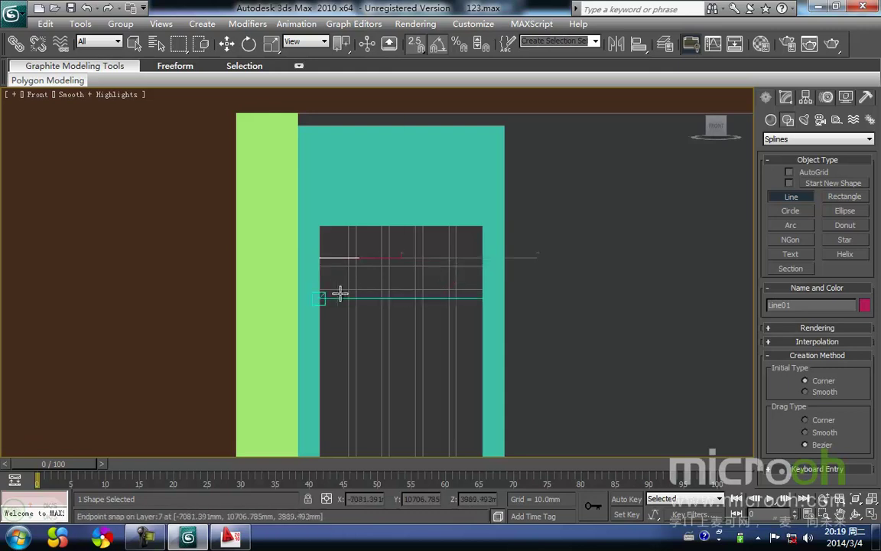
click(319, 290)
click(480, 286)
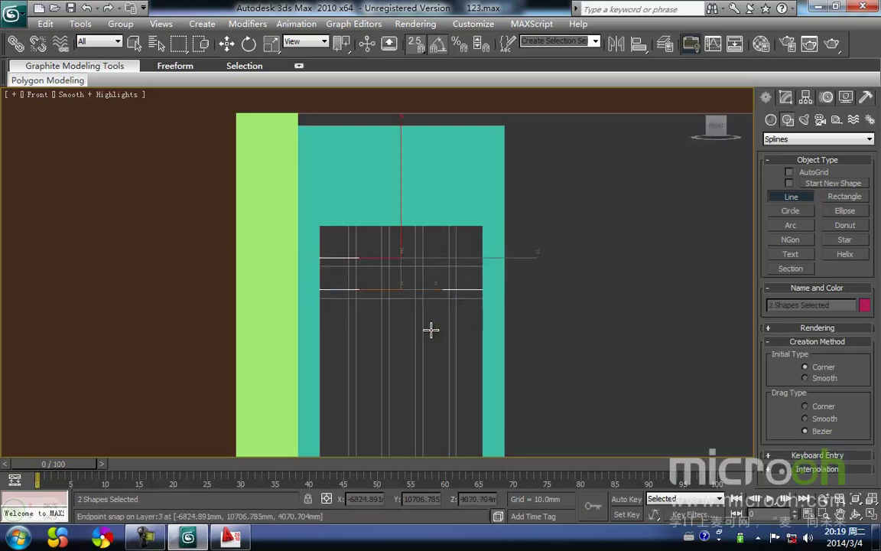
right_click(437, 321)
- Draw three horizontal lines across the tall opening, along the middle group of lattice bars
middle_drag(451, 325, 466, 303)
middle_drag(376, 277, 399, 153)
middle_drag(374, 336, 367, 273)
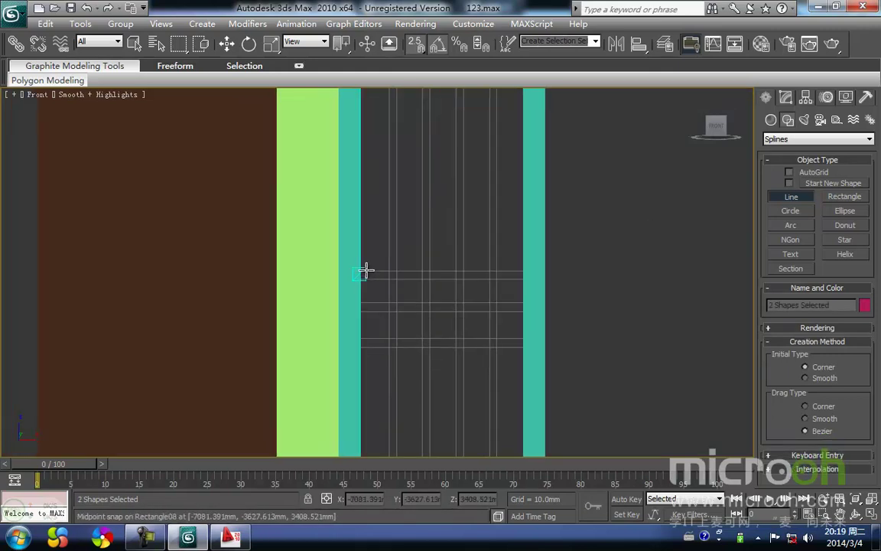
right_click(466, 305)
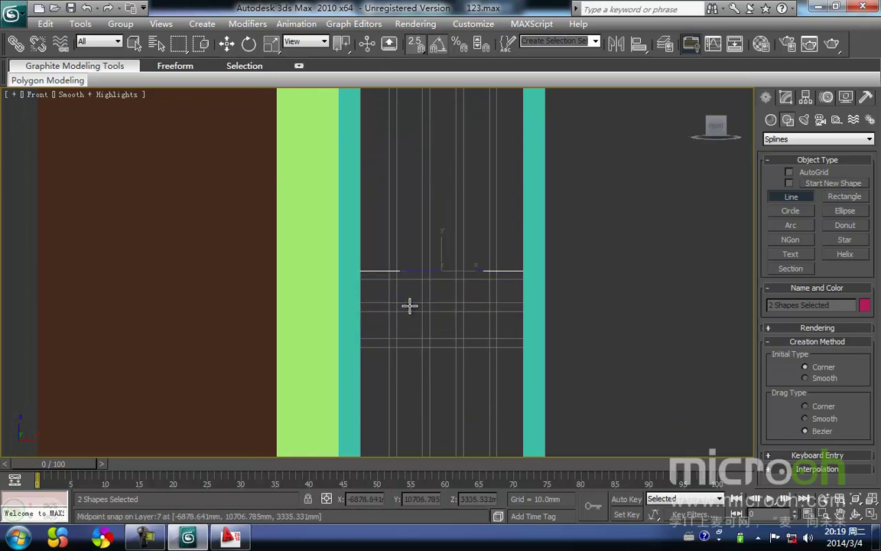
click(372, 298)
click(516, 303)
right_click(480, 320)
middle_drag(480, 319, 484, 267)
click(378, 278)
click(522, 283)
right_click(476, 308)
- Draw two horizontal lines across the tall opening, along the bottom pair of lattice bars
middle_drag(468, 316, 456, 209)
click(364, 313)
click(510, 311)
right_click(464, 329)
middle_drag(455, 331, 454, 270)
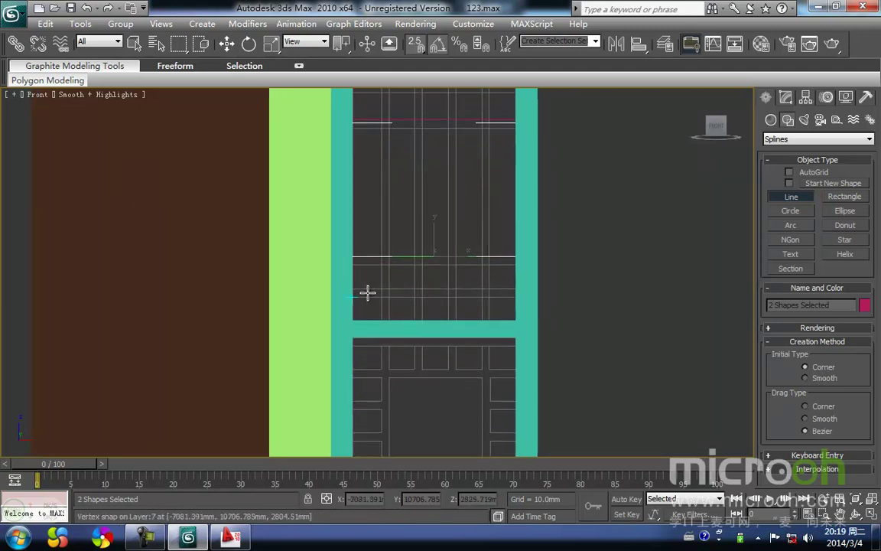
click(361, 285)
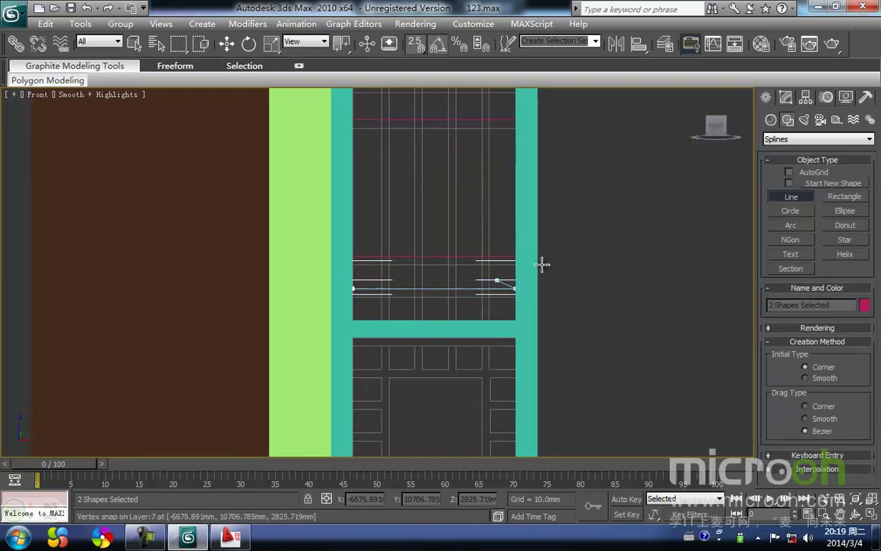
right_click(582, 286)
right_click(573, 324)
- Apply a Sweep modifier with the built-in Bar section to the horizontal lattice lines in the tall opening
middle_drag(523, 288, 500, 347)
scroll(500, 348, down, 4)
middle_drag(416, 275, 415, 341)
click(406, 329)
click(406, 334)
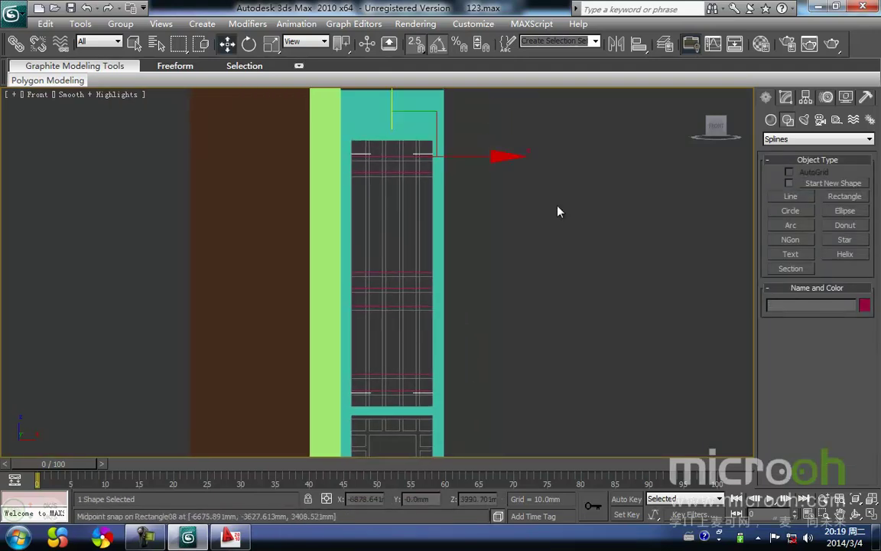
click(786, 98)
click(843, 171)
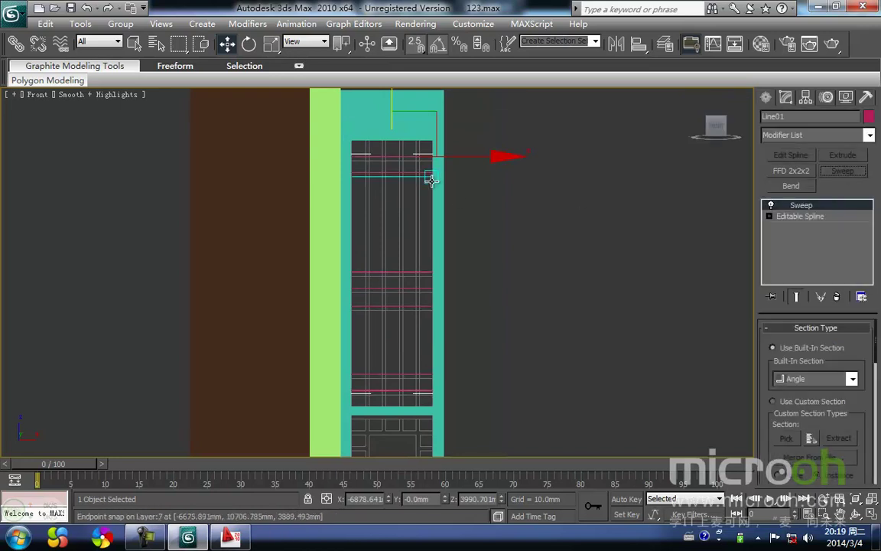
middle_drag(644, 295, 686, 306)
click(852, 379)
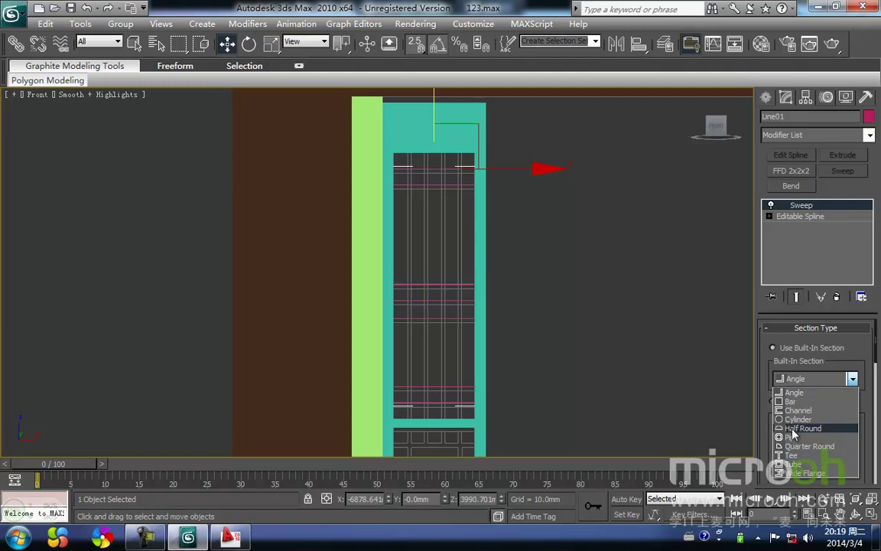
click(791, 401)
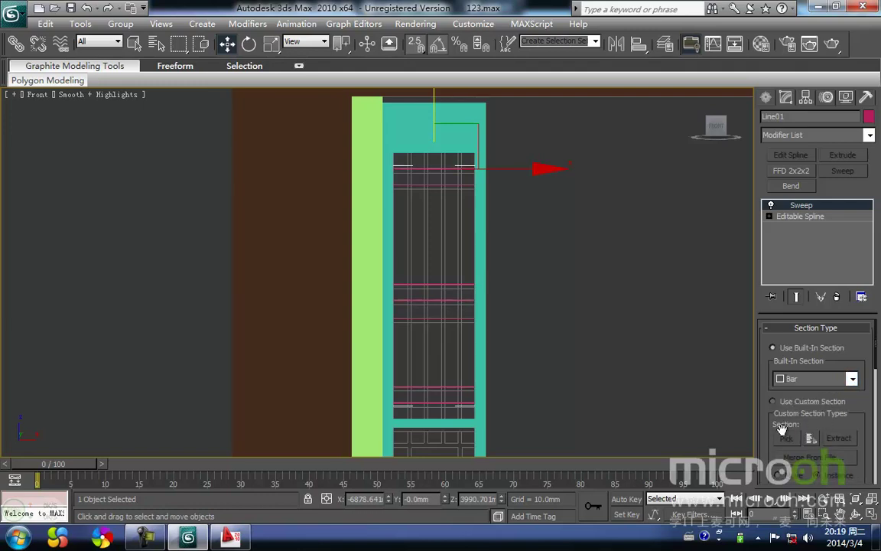
- Set the horizontal bars' sweep section to 20 mm length and 20 mm width, with the corner radius reset to 0
drag(876, 373, 876, 421)
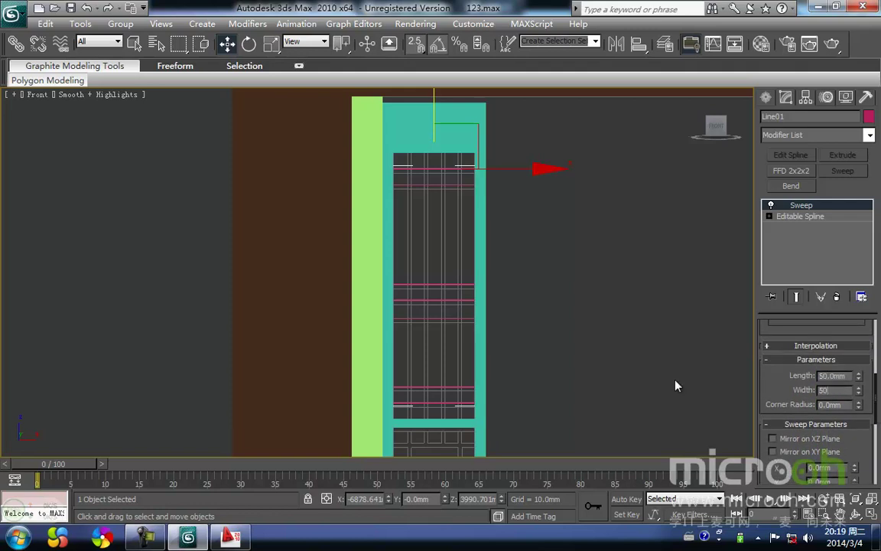
key(Return)
text(20)
key(Tab)
text(20)
key(Return)
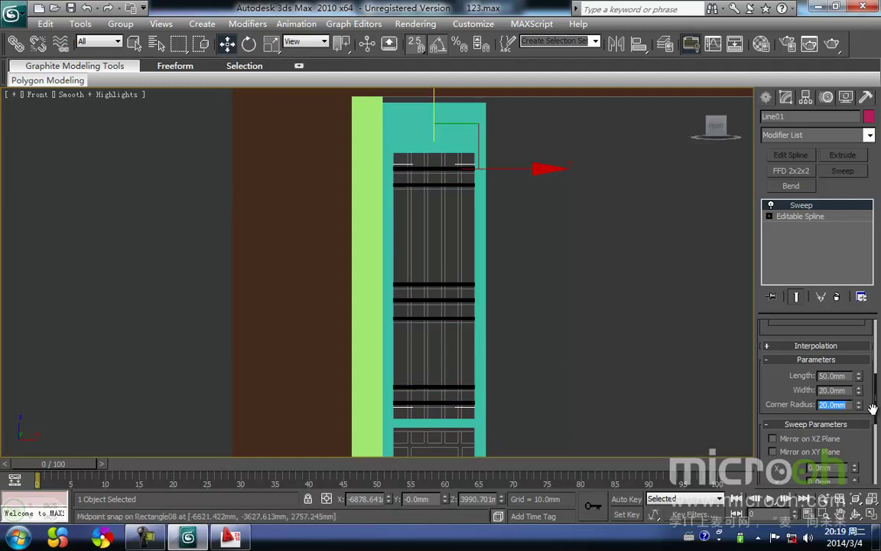
right_click(859, 407)
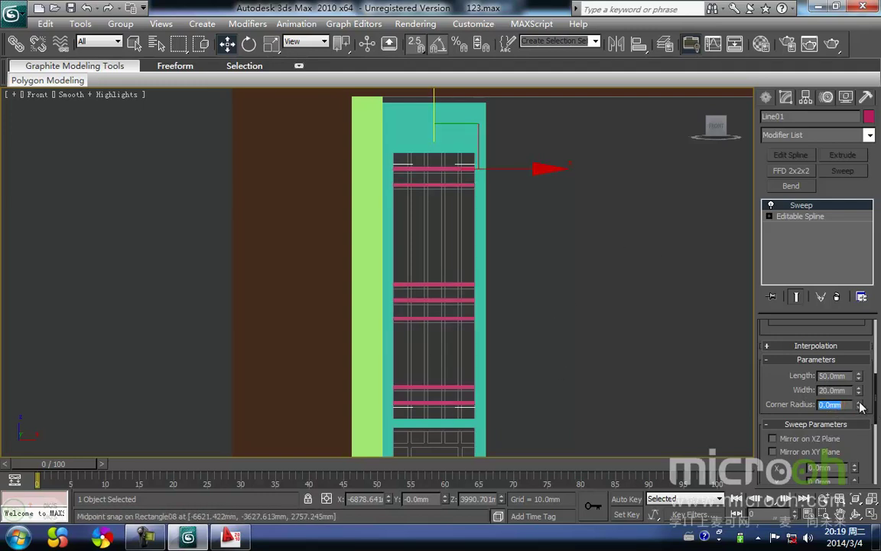
double_click(847, 376)
text(20)
key(Return)
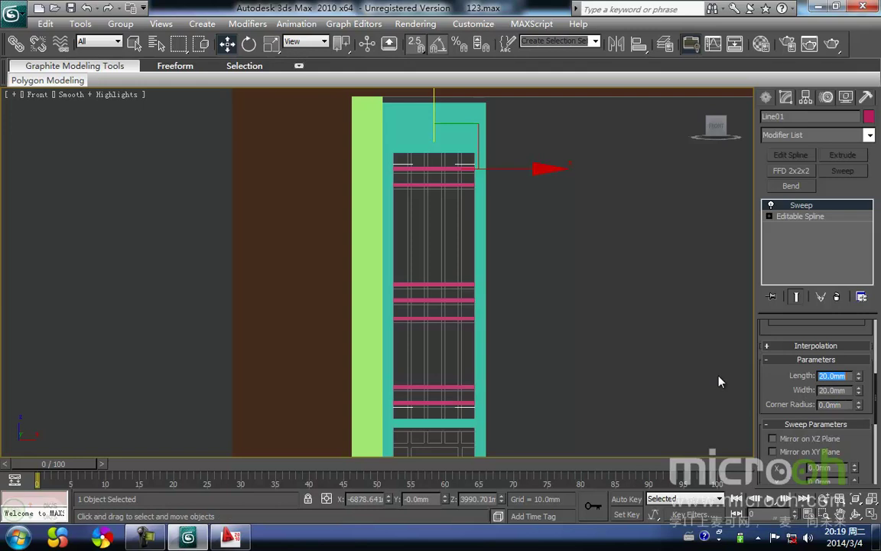
- Compare the horizontal bars with the drawing in wireframe and set their sweep pivot alignment to the top-left point
scroll(455, 303, up, 4)
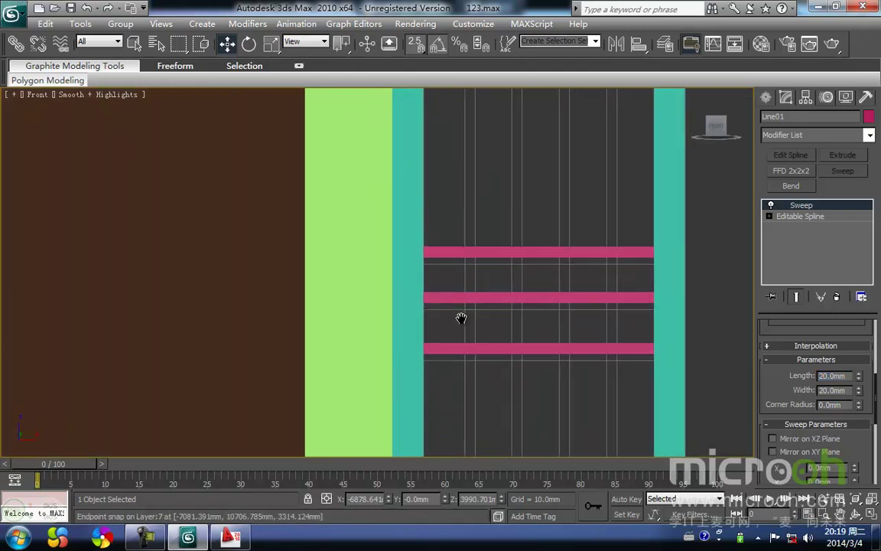
key(F3)
middle_drag(472, 306, 469, 295)
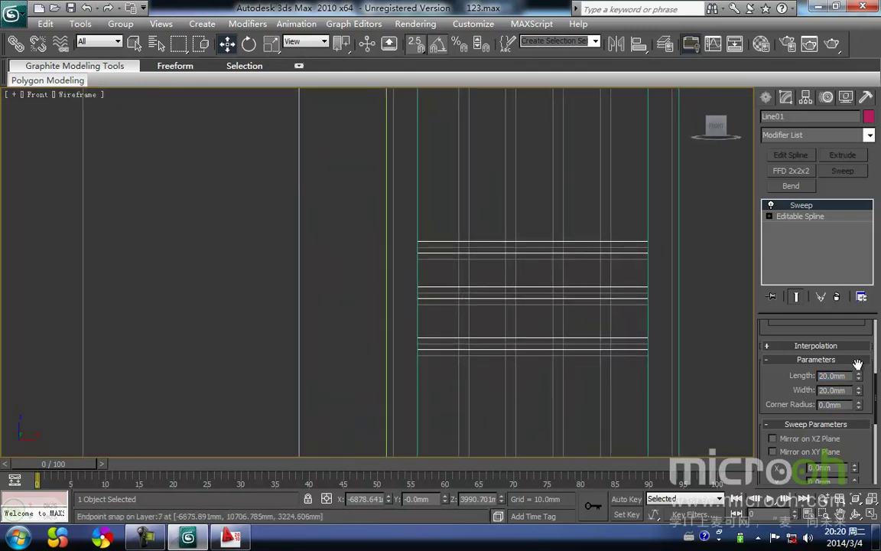
scroll(876, 392, down, 3)
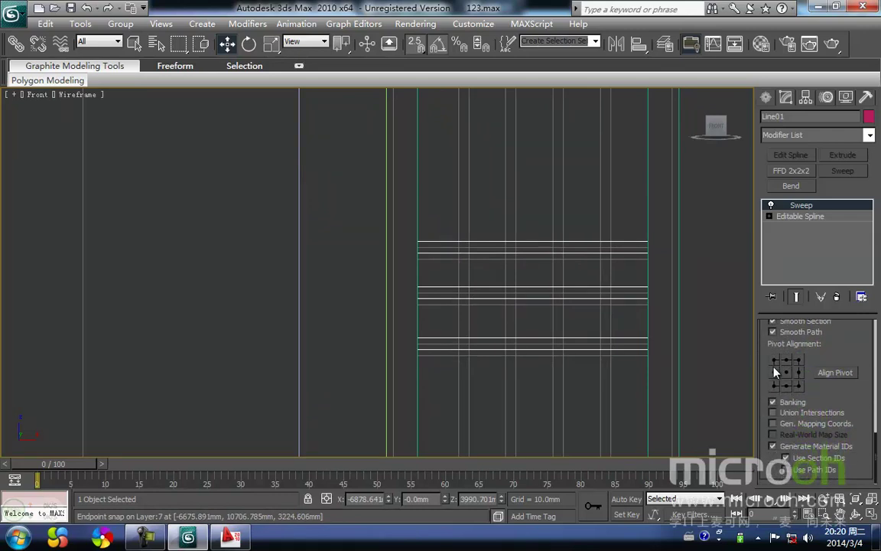
click(788, 361)
scroll(519, 244, down, 5)
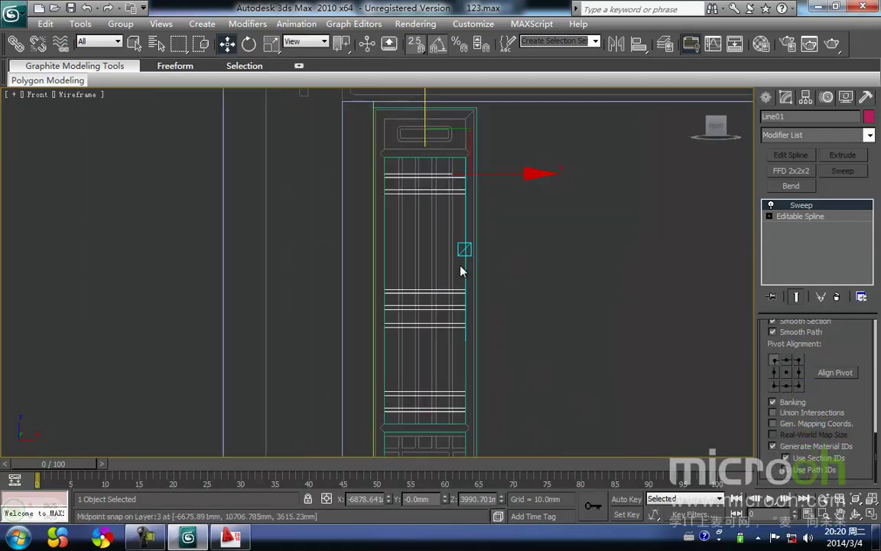
key(F3)
middle_drag(403, 309, 457, 278)
- Align the horizontal bars centre to centre with the door frame along the Z position only
key(alt+a)
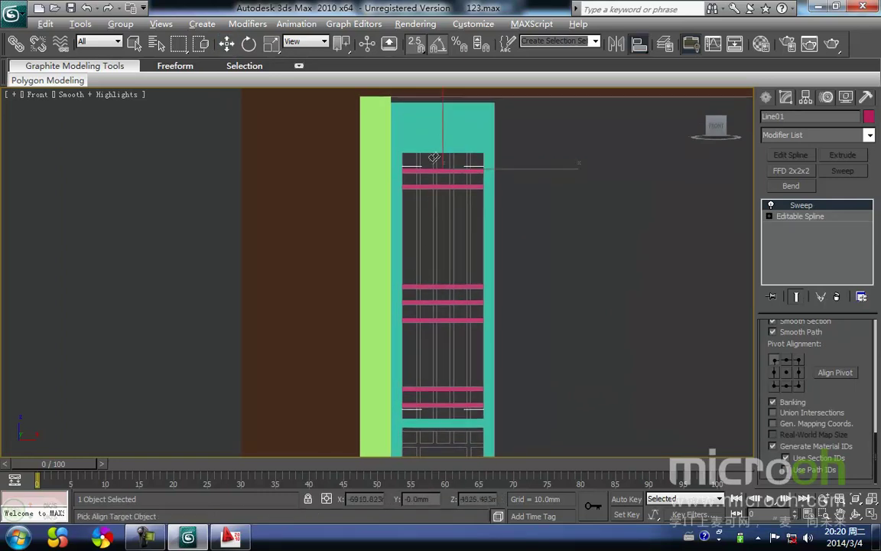
click(438, 143)
click(384, 226)
click(374, 179)
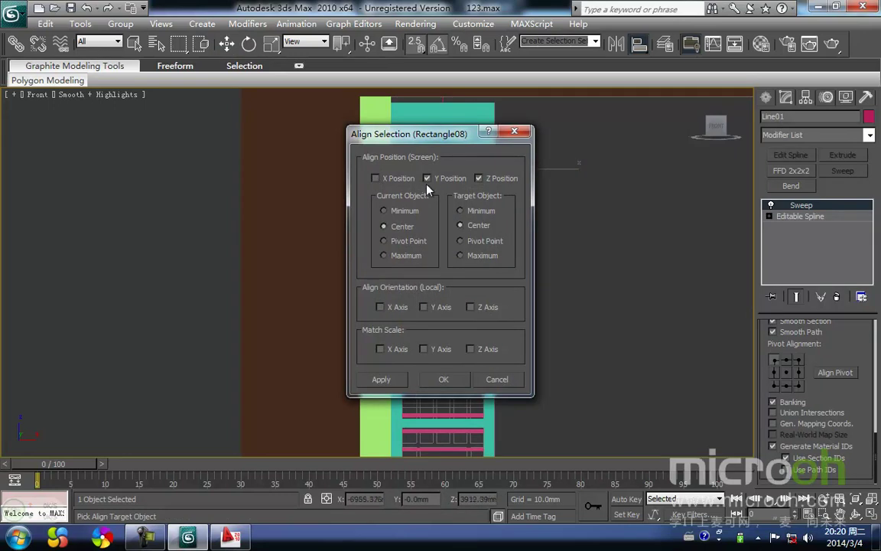
click(427, 178)
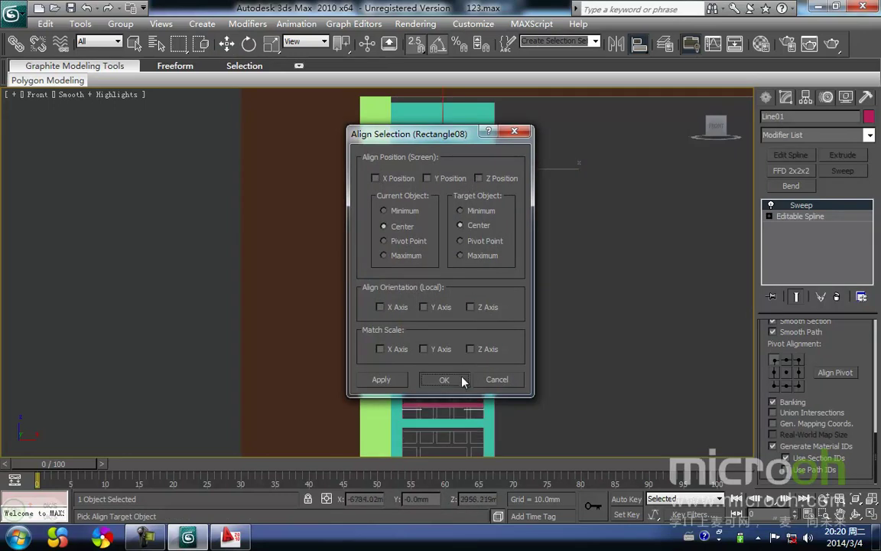
click(463, 381)
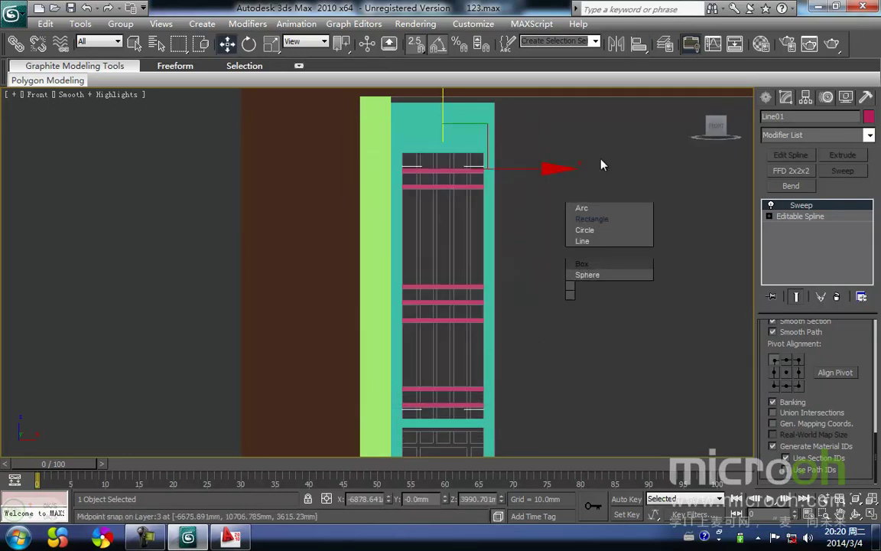
- Draw four vertical lines from top to bottom of the tall opening, along the drawing's vertical lattice bars
click(586, 241)
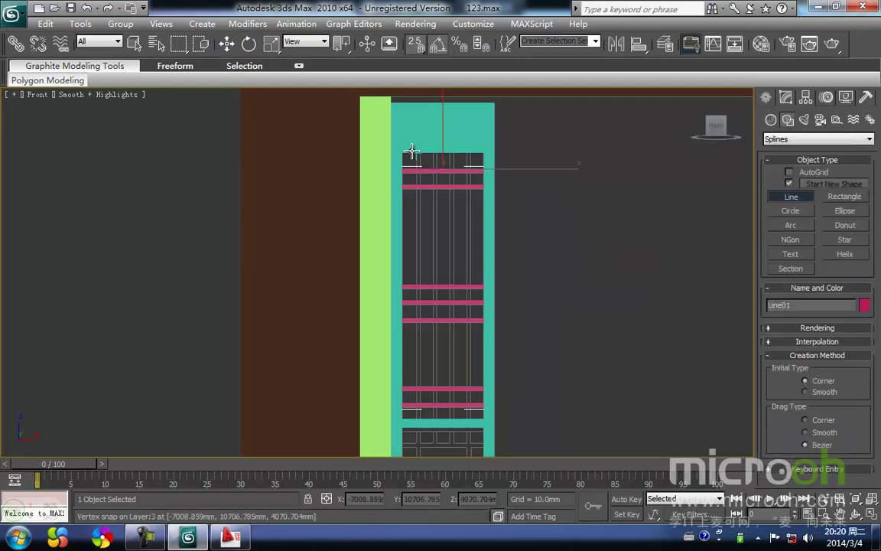
click(413, 152)
click(413, 419)
right_click(446, 416)
click(430, 152)
click(438, 417)
right_click(429, 411)
click(449, 153)
click(449, 417)
right_click(523, 401)
click(466, 417)
right_click(540, 370)
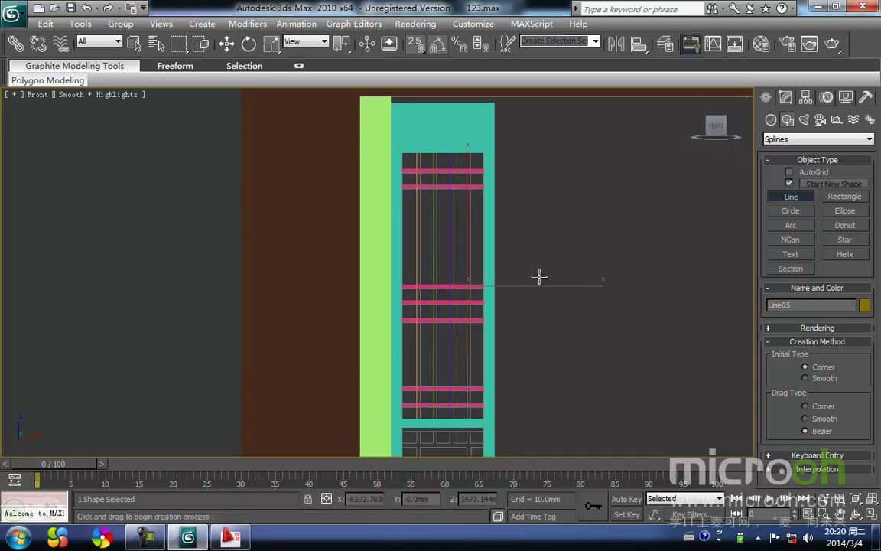
- Attach the other three vertical lattice lines to the rightmost one to form a single shape
key(w)
scroll(524, 271, up, 3)
middle_drag(507, 282, 468, 354)
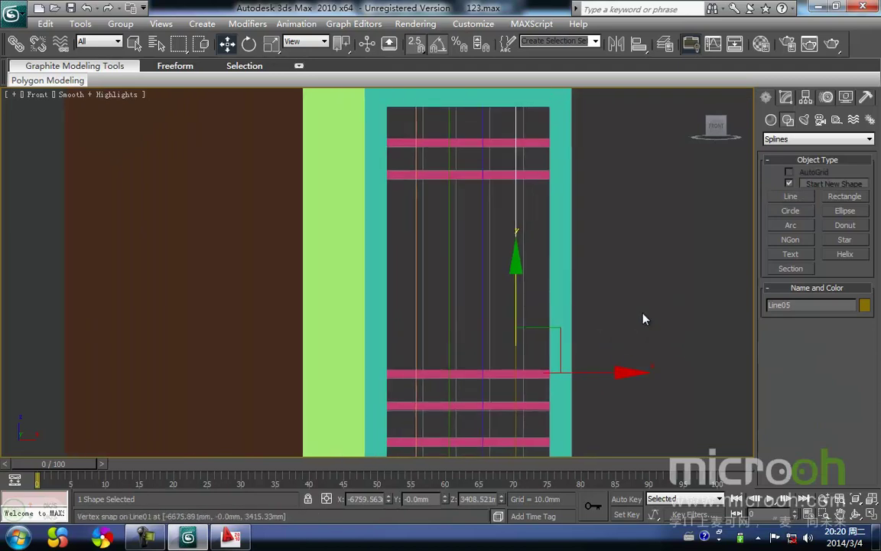
click(655, 306)
drag(524, 294, 518, 294)
right_click(517, 300)
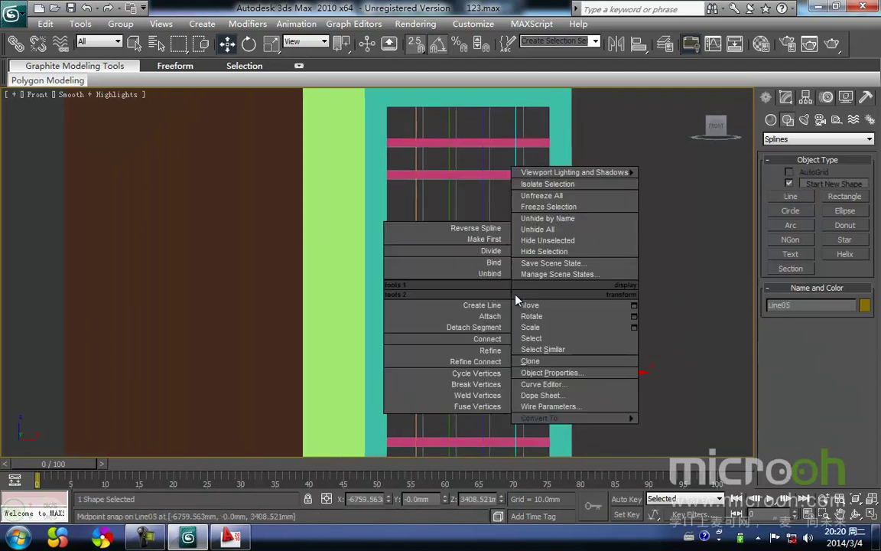
click(490, 317)
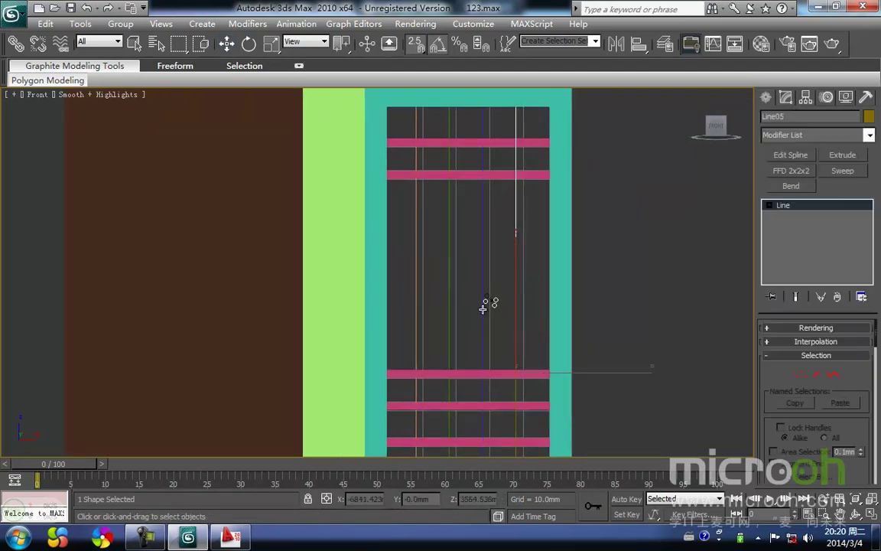
click(418, 314)
- Sweep the vertical lattice lines with a bar section 20 mm long and 20 mm wide
click(843, 171)
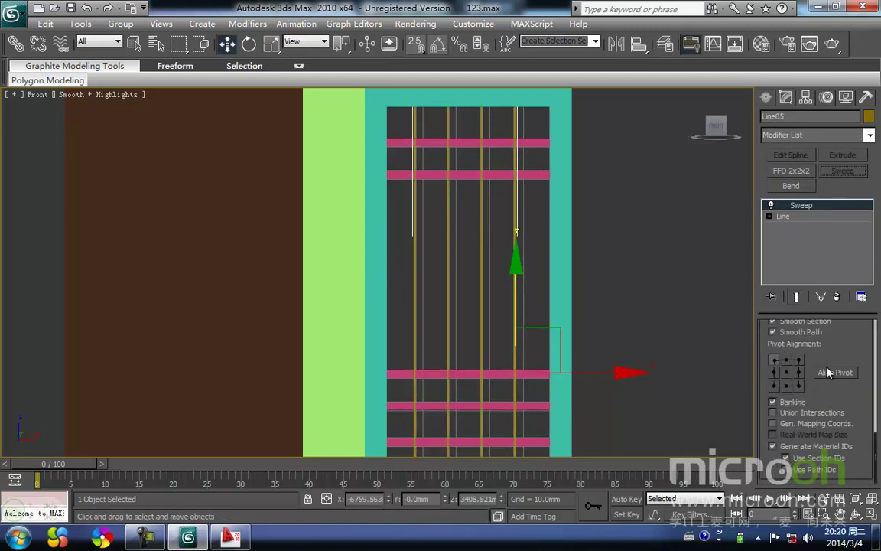
drag(876, 462, 880, 379)
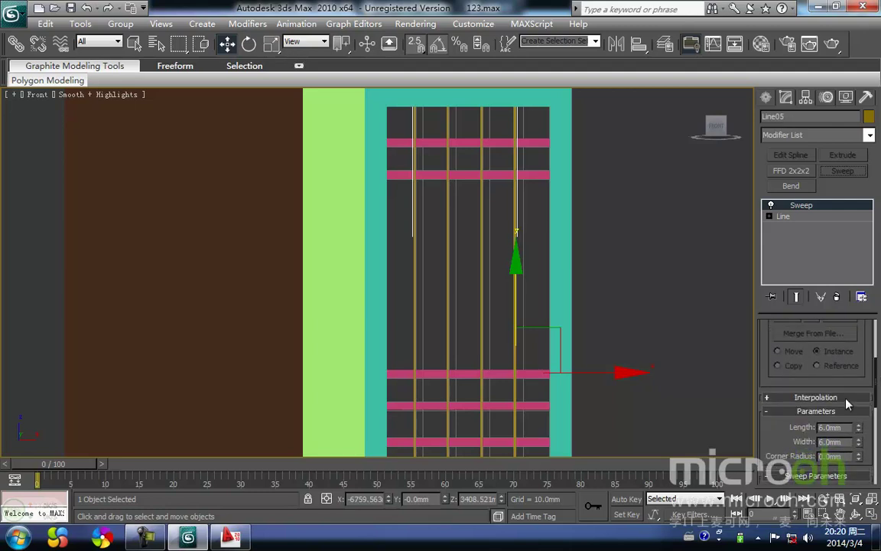
text(20)
key(Tab)
text(20)
key(Return)
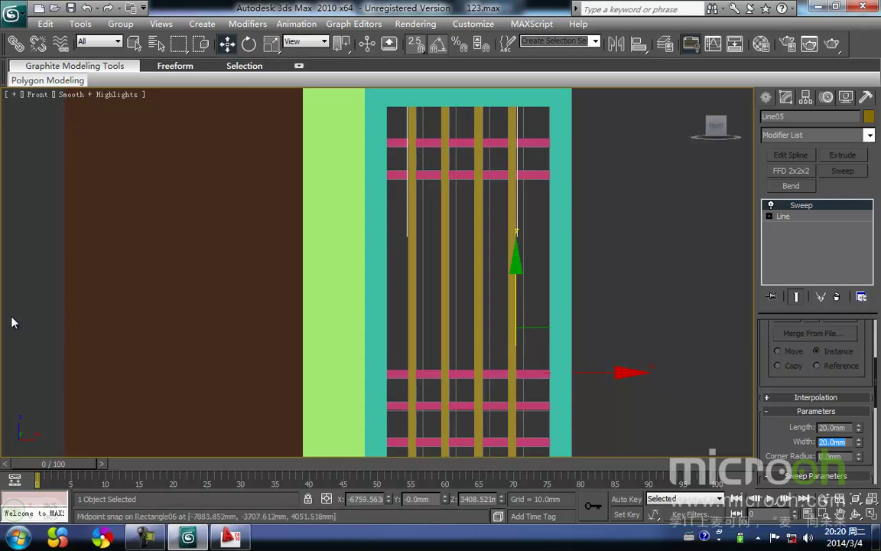
- Set the vertical bars' pivot alignment to the top-right point and turn off section and path smoothing on both bar sets
scroll(793, 411, down, 6)
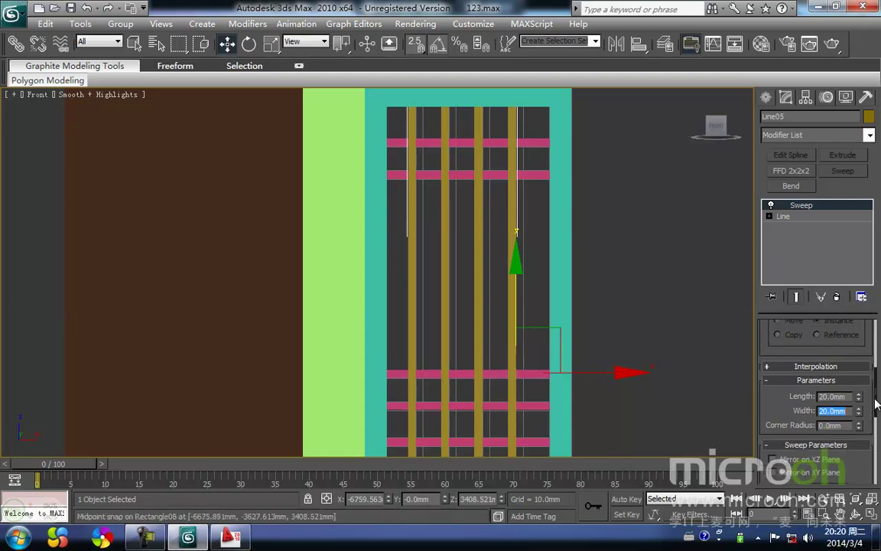
click(799, 403)
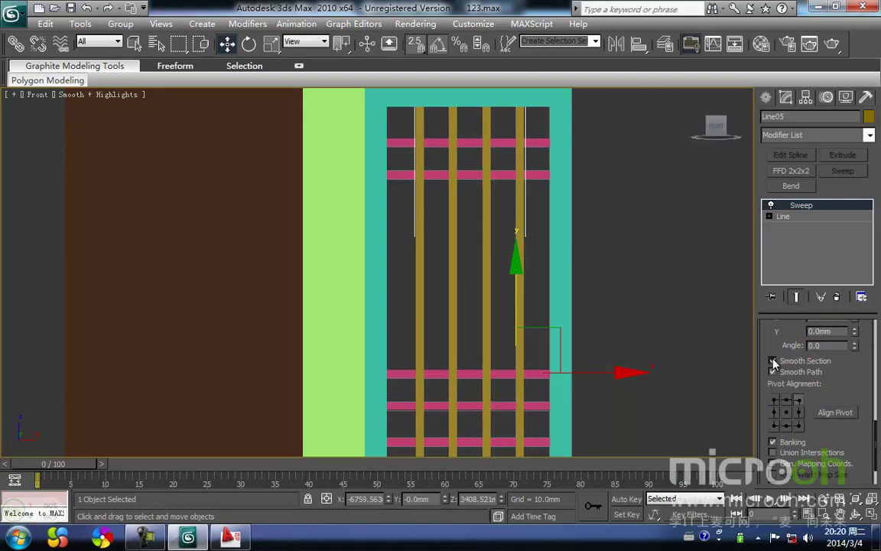
click(625, 334)
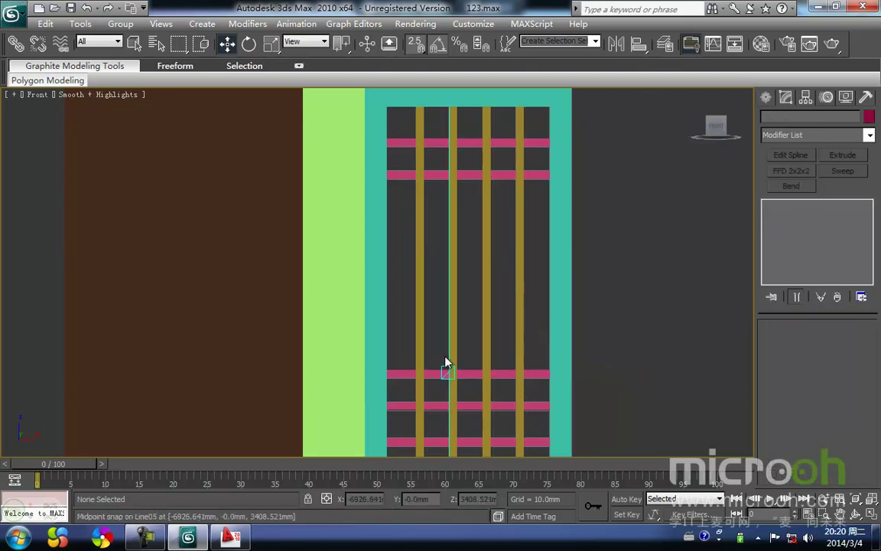
click(497, 374)
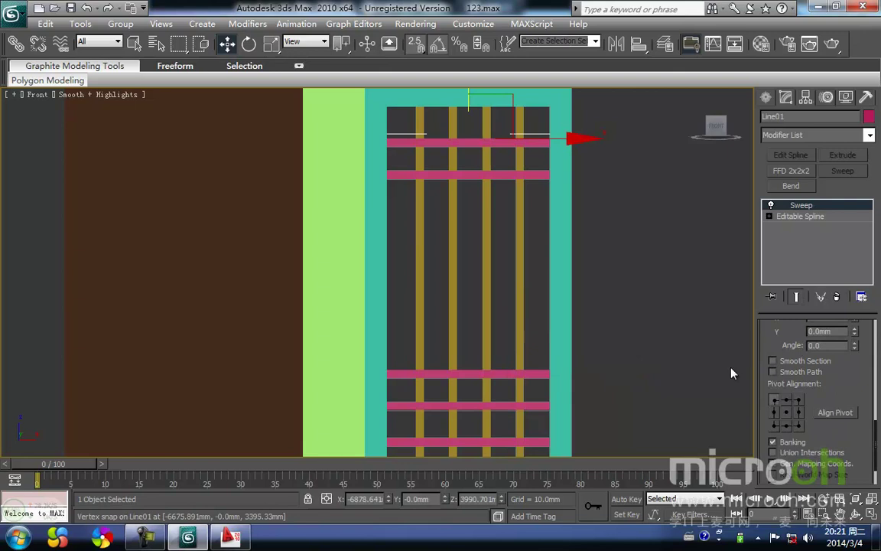
click(598, 364)
- Align the vertical bars centre to centre with the horizontal bars in depth
scroll(581, 322, down, 3)
scroll(575, 308, down, 2)
scroll(507, 275, up, 6)
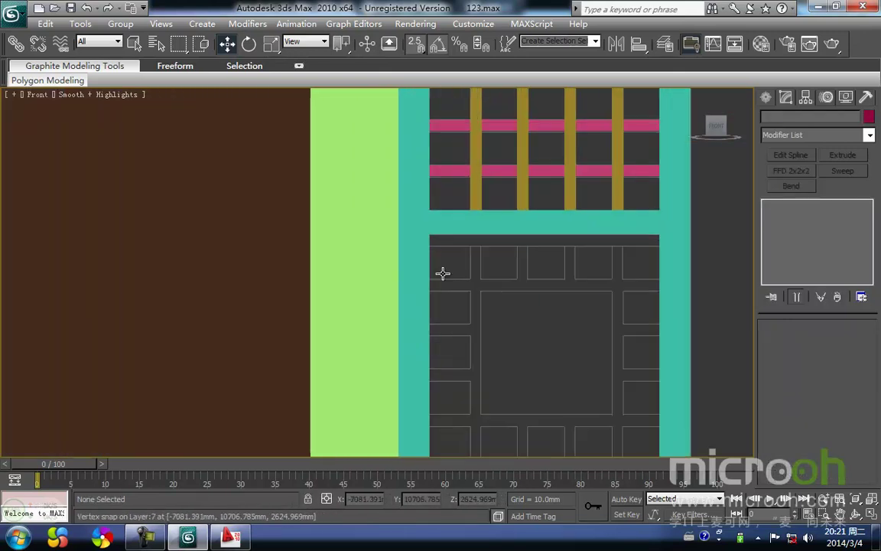
click(413, 205)
middle_drag(413, 205, 408, 233)
key(alt+a)
click(439, 262)
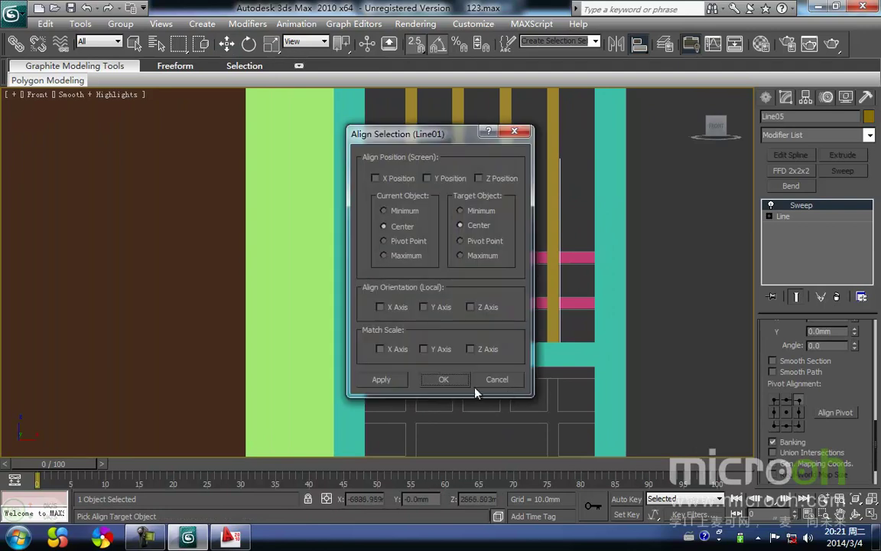
click(458, 383)
mouse_move(510, 394)
middle_down()
mouse_move(496, 347)
mouse_move(486, 354)
mouse_move(463, 307)
middle_up()
middle_drag(506, 360, 501, 255)
scroll(497, 275, down, 2)
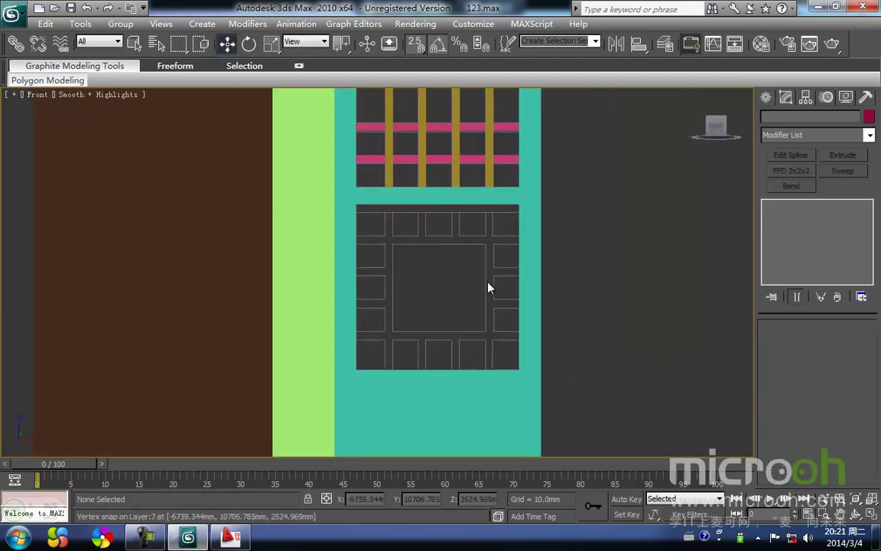
scroll(442, 282, up, 2)
middle_drag(442, 282, 438, 304)
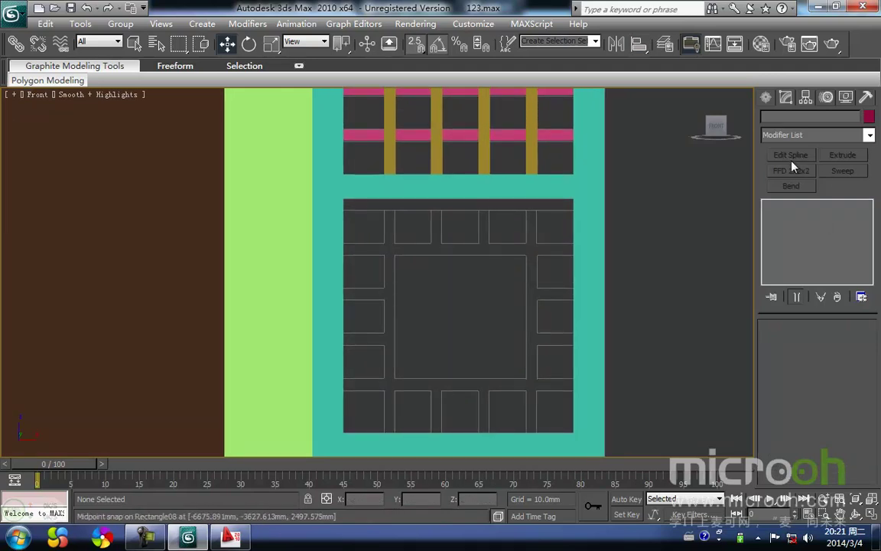
click(766, 100)
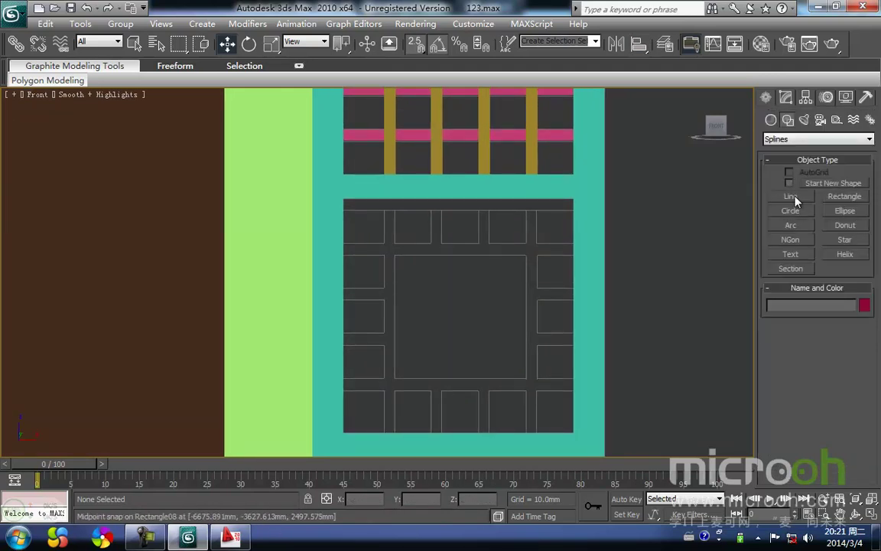
click(796, 200)
middle_drag(433, 240, 434, 265)
click(844, 197)
middle_drag(423, 344, 438, 306)
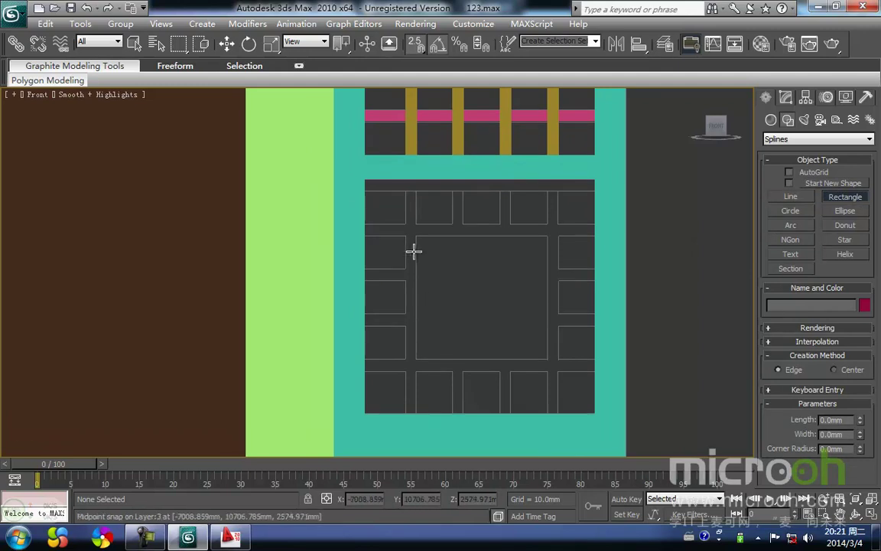
middle_drag(386, 224, 366, 238)
drag(345, 238, 588, 256)
right_click(527, 269)
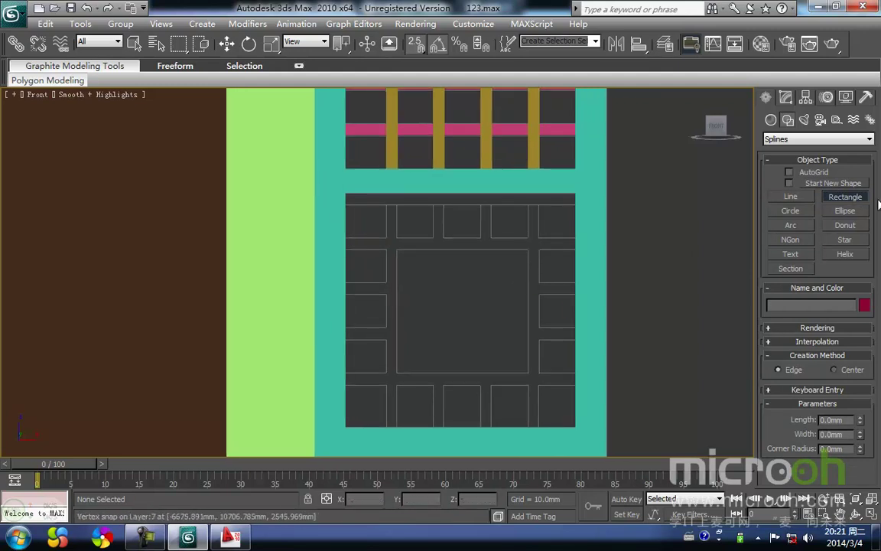
- Trace the lower panel's upper and lower full-width lattice lines and the short horizontal lines beside the left-hand cells as one shape
click(774, 196)
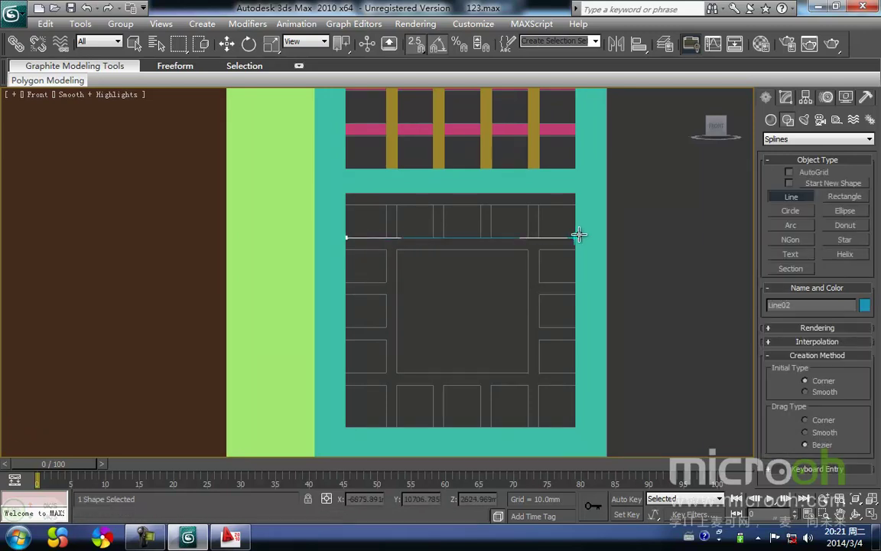
click(580, 236)
right_click(736, 318)
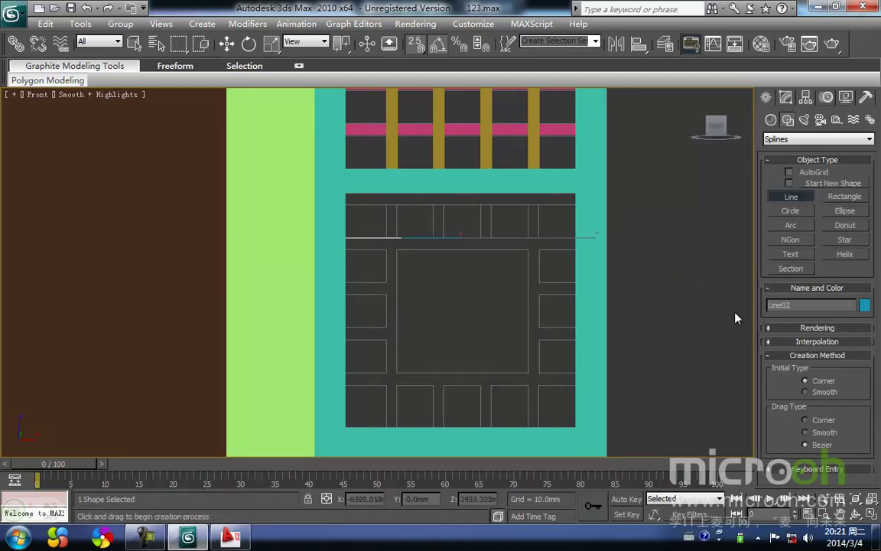
click(345, 282)
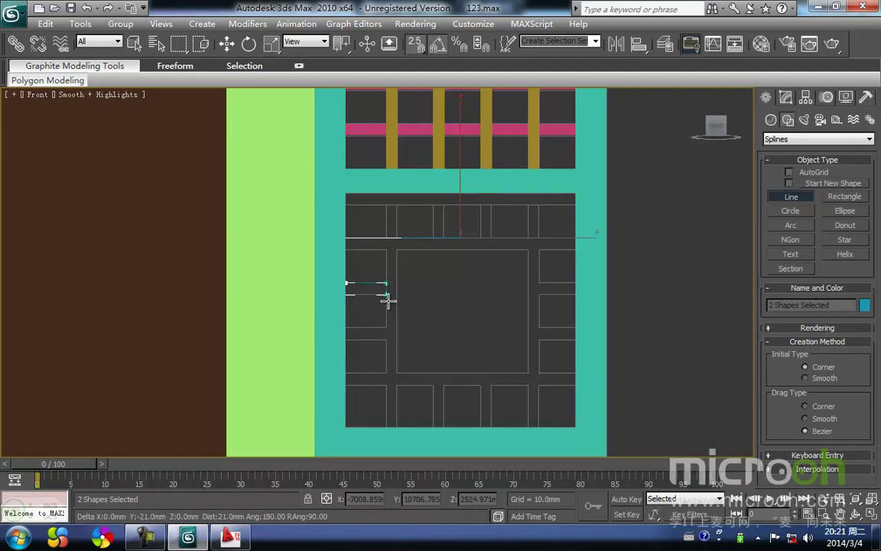
click(353, 328)
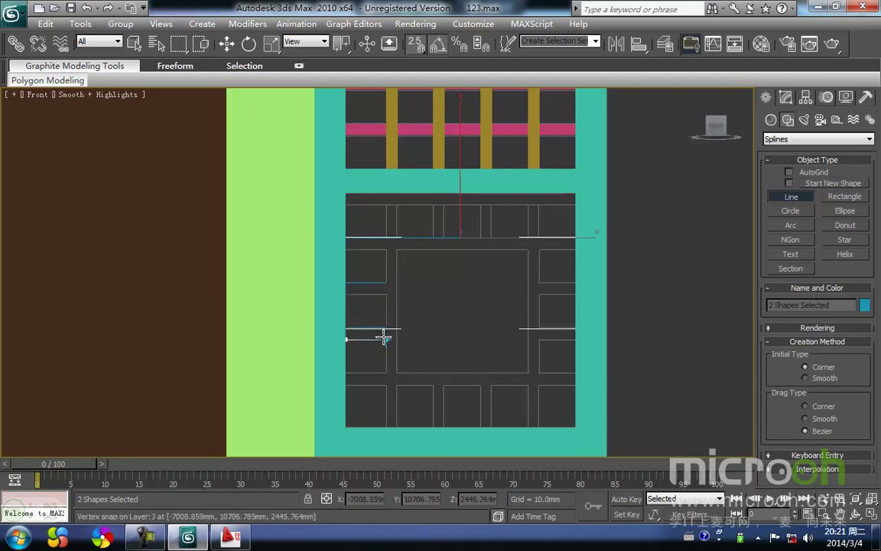
click(352, 367)
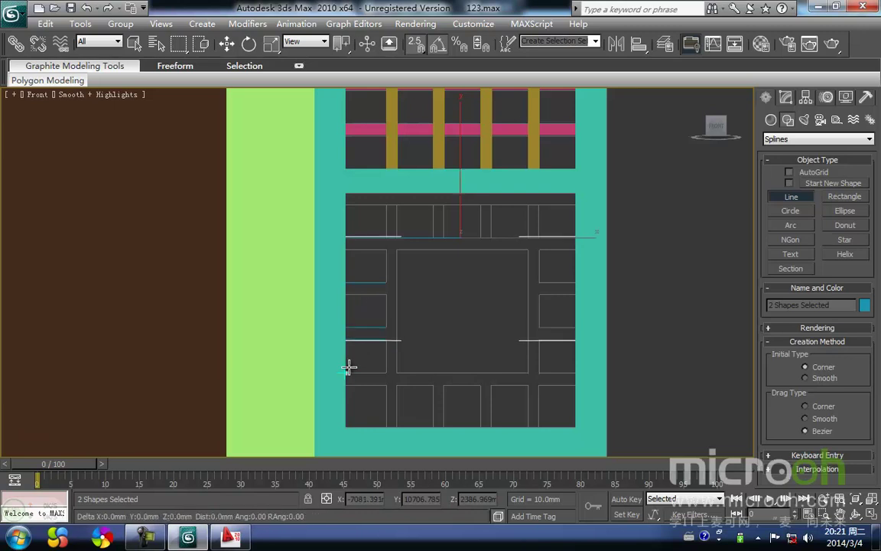
click(573, 373)
right_click(541, 355)
- Add the short horizontal lines of the right-hand cells and the topmost full-width line to the same lower-panel shape
click(540, 324)
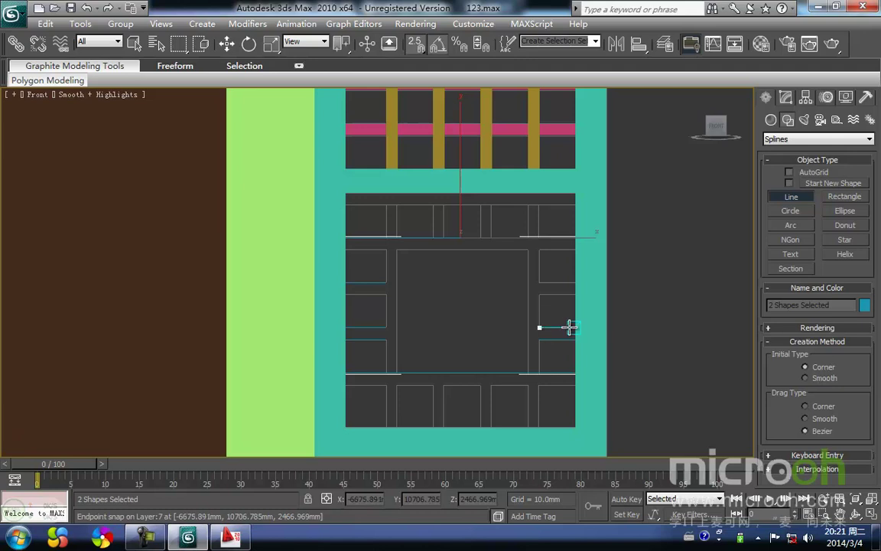
click(573, 281)
right_click(474, 305)
middle_drag(466, 287, 446, 338)
click(328, 256)
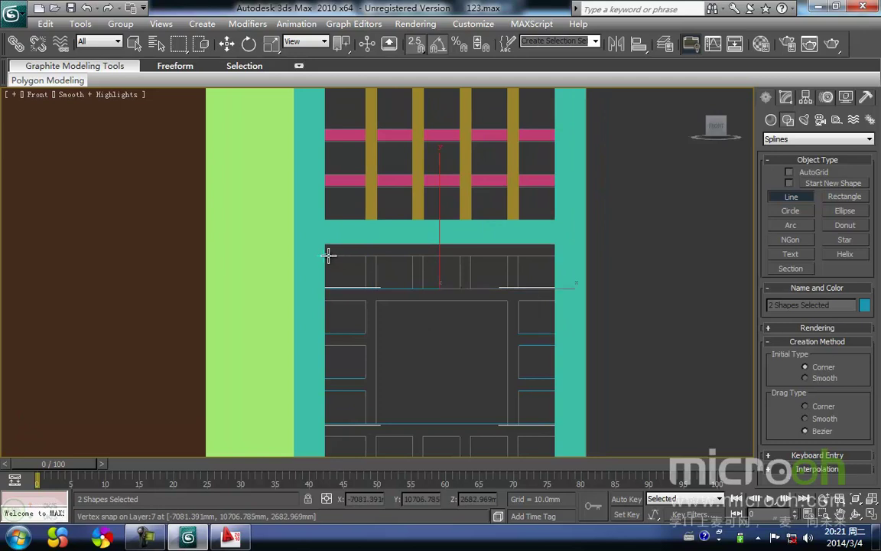
click(553, 253)
right_click(472, 319)
right_click(467, 335)
click(467, 334)
click(545, 332)
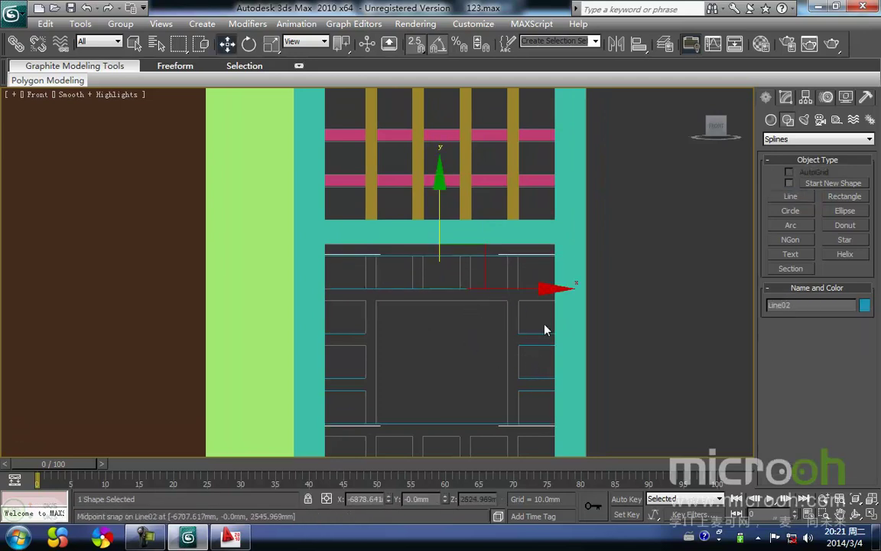
- Sweep the lower panel's horizontal lines with a bar section 20 mm long and 20 mm wide
click(786, 98)
click(843, 171)
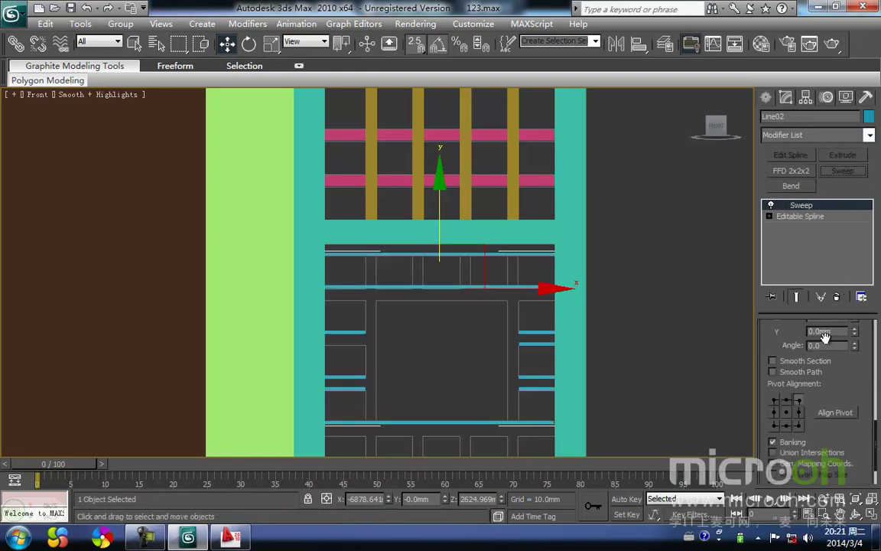
scroll(842, 398, up, 5)
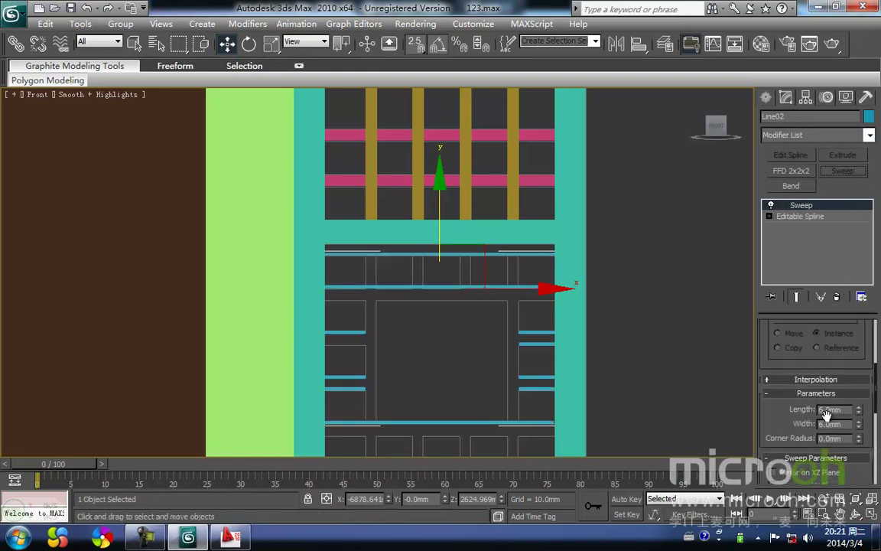
text(20)
key(Return)
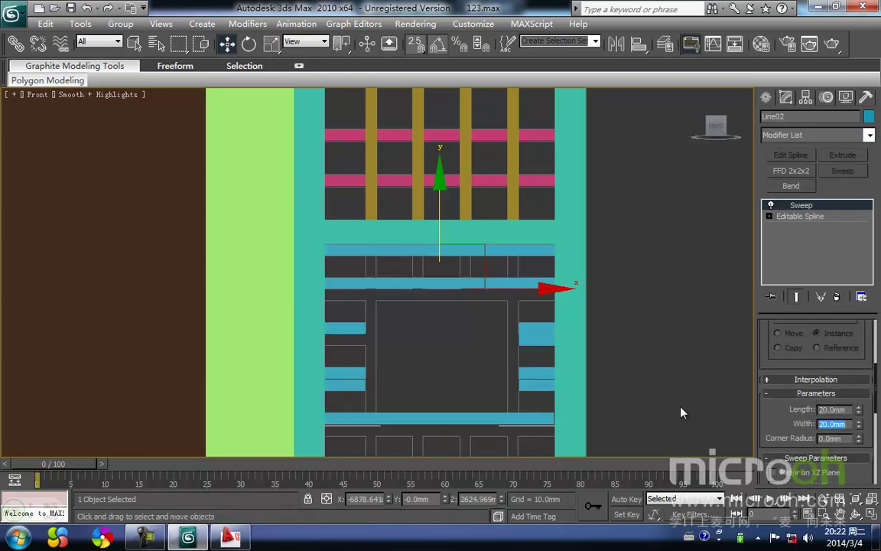
- Examine the lower panel's swept bars against the traced elevation in shaded and wireframe display
mouse_move(427, 382)
middle_down()
mouse_move(440, 359)
mouse_move(410, 332)
middle_up()
key(F3)
key(F3)
key(F3)
click(484, 399)
drag(486, 393, 454, 340)
middle_drag(454, 340, 467, 311)
scroll(430, 268, up, 2)
key(F3)
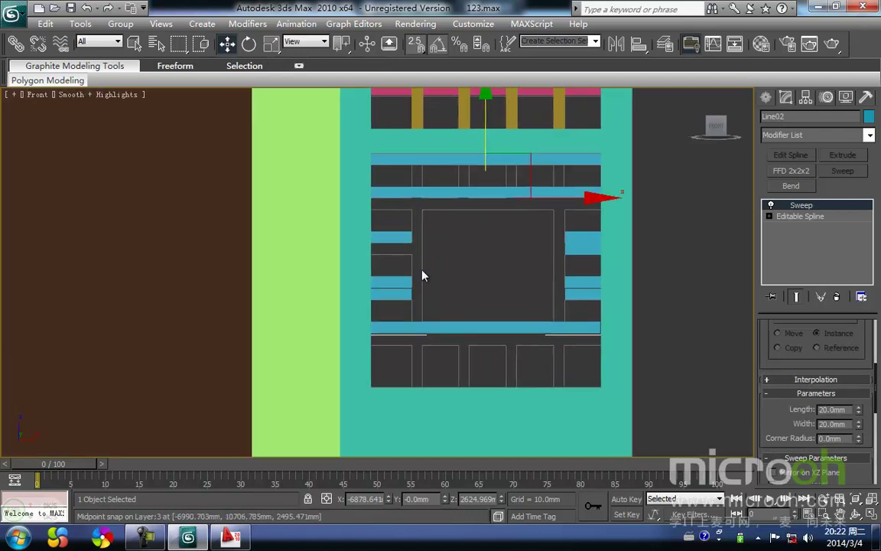
scroll(413, 283, up, 2)
scroll(443, 306, up, 2)
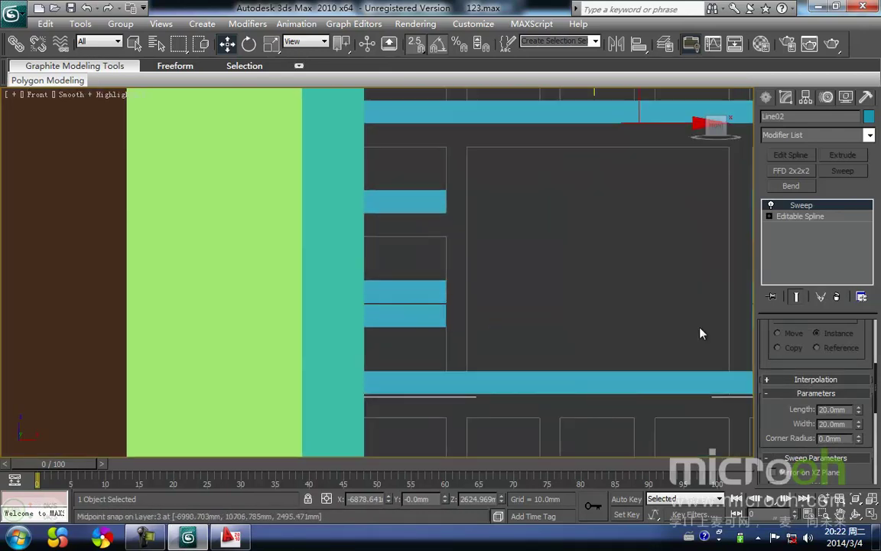
- Delete the redundant lower segment of the closely spaced short pair on the left side of the lower panel's spline
click(774, 228)
mouse_move(468, 310)
middle_down()
mouse_move(419, 301)
mouse_move(309, 311)
mouse_move(414, 319)
mouse_move(454, 305)
middle_up()
drag(392, 286, 393, 286)
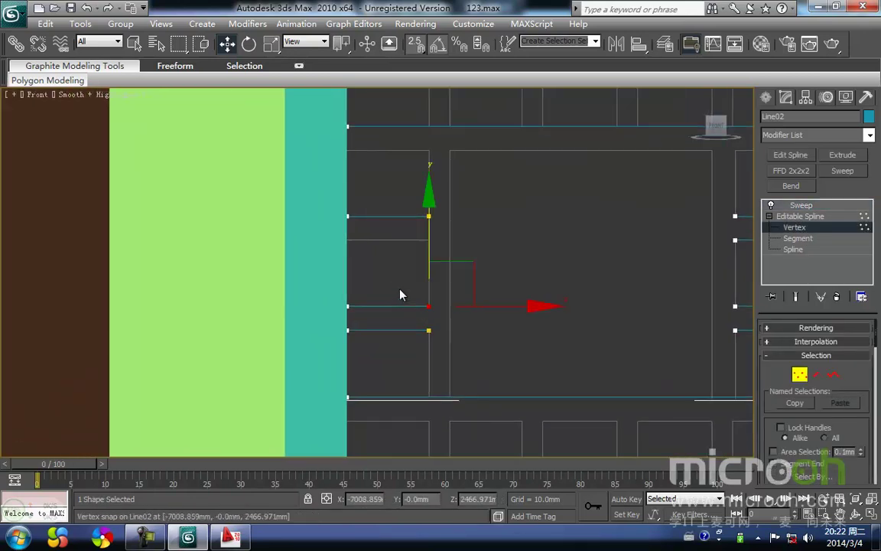
click(815, 375)
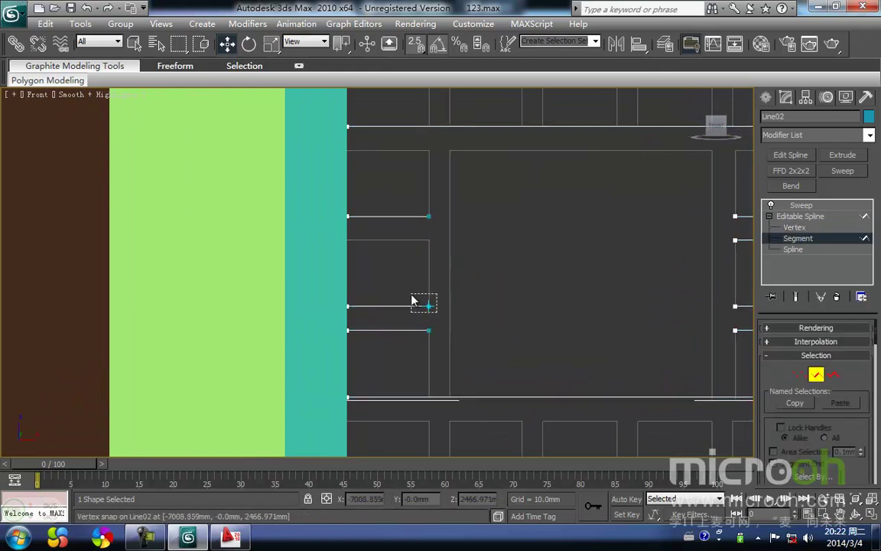
click(425, 306)
middle_drag(427, 303, 433, 266)
click(441, 310)
drag(444, 316, 398, 279)
middle_drag(459, 331, 419, 333)
key(Delete)
- Delete the two redundant short segments on the right side and return to the Sweep level of the modifier stack
middle_drag(488, 342, 334, 325)
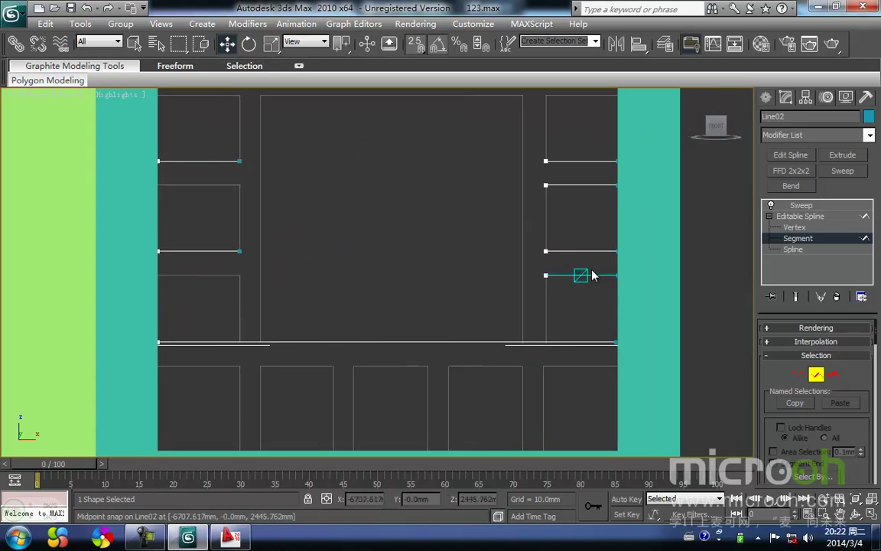
middle_drag(555, 291, 531, 331)
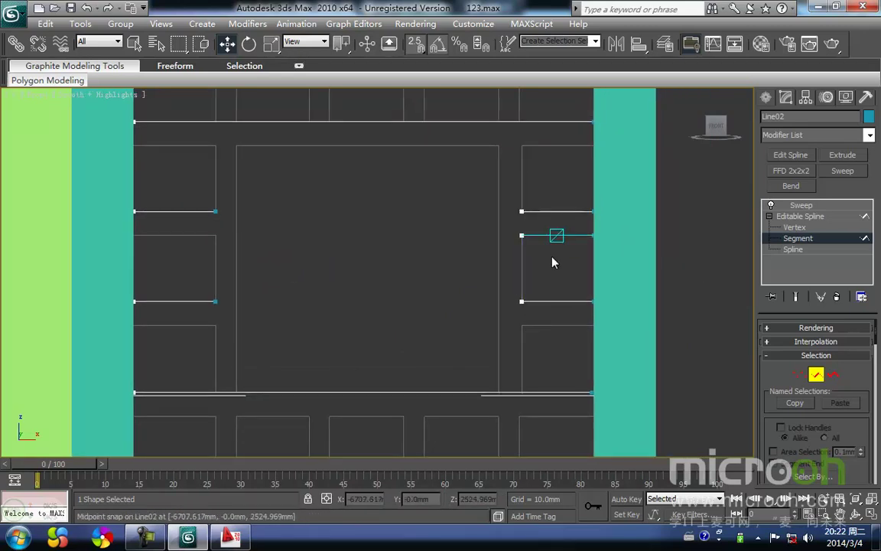
middle_drag(429, 266, 488, 268)
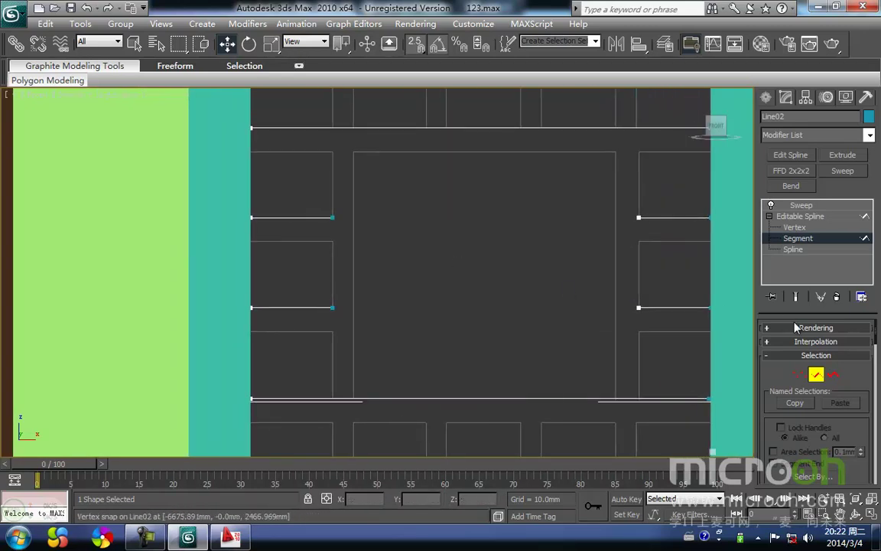
click(816, 376)
click(804, 206)
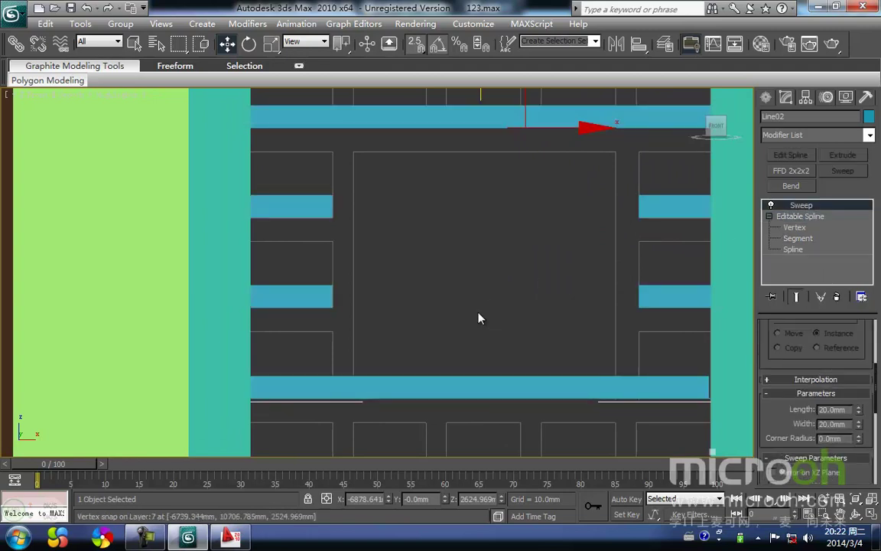
- Set the lower horizontal bars' sweep pivot alignment to the top-left point
scroll(468, 311, down, 3)
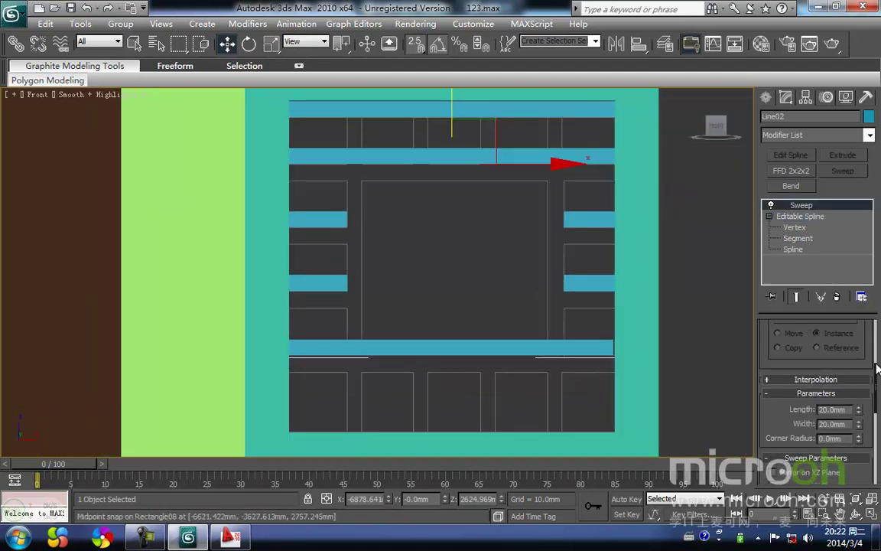
drag(877, 381, 874, 456)
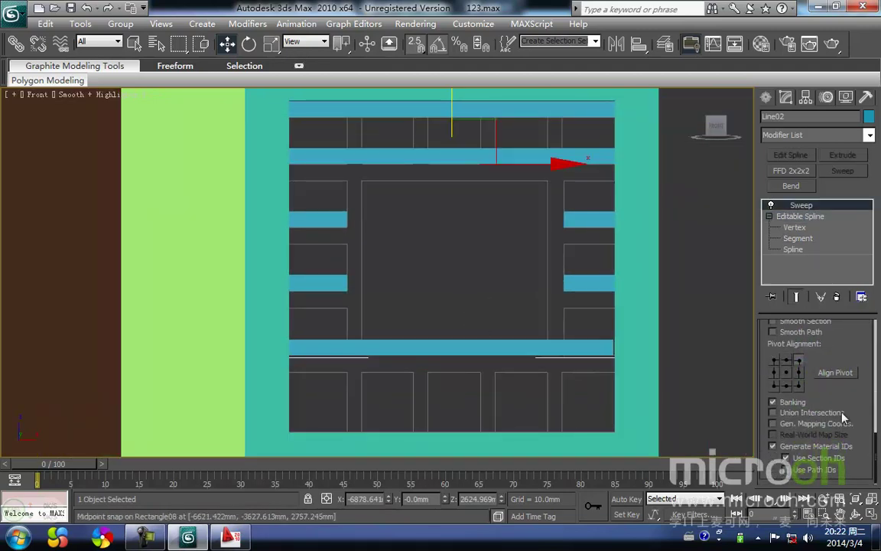
click(784, 360)
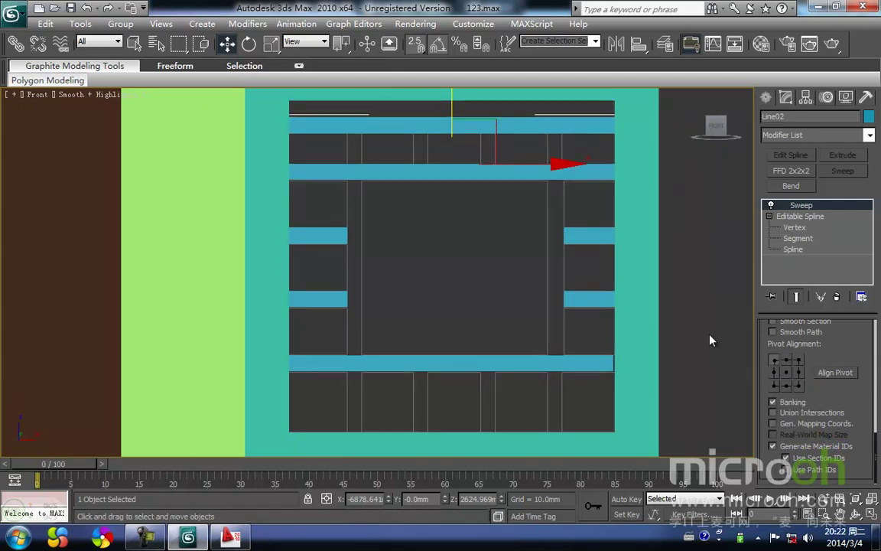
- Move the lower panel's topmost horizontal segment up to snap against the underside of the frame's middle rail
middle_drag(461, 296, 413, 324)
scroll(414, 324, down, 2)
scroll(414, 325, up, 4)
click(425, 252)
middle_drag(426, 253, 400, 346)
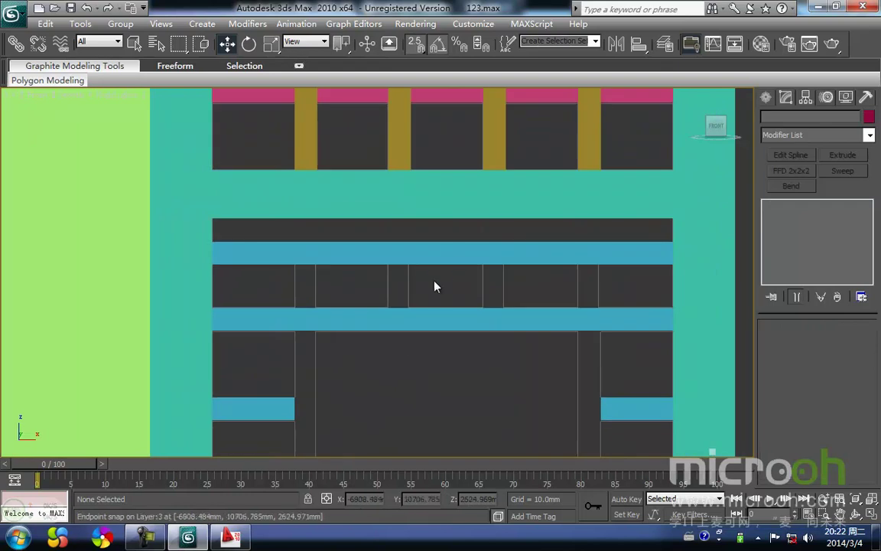
click(429, 253)
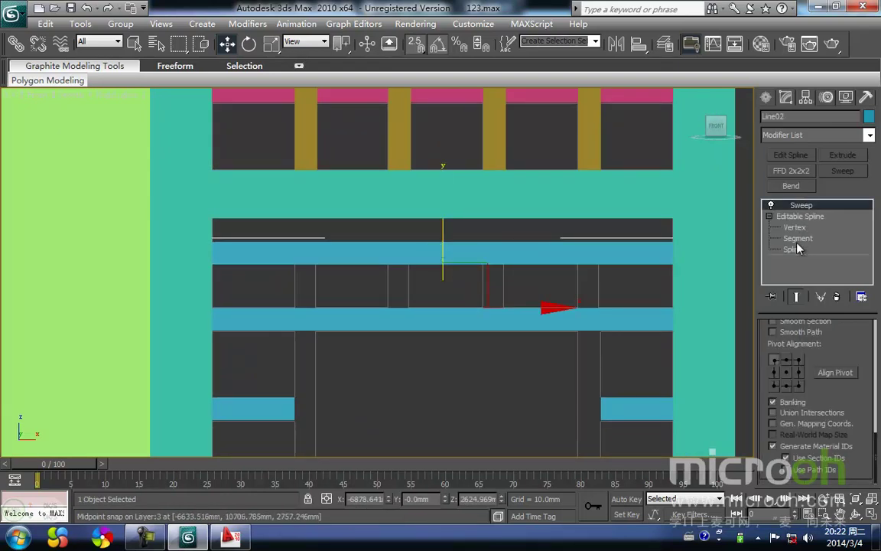
click(798, 240)
click(402, 243)
middle_drag(286, 235, 368, 271)
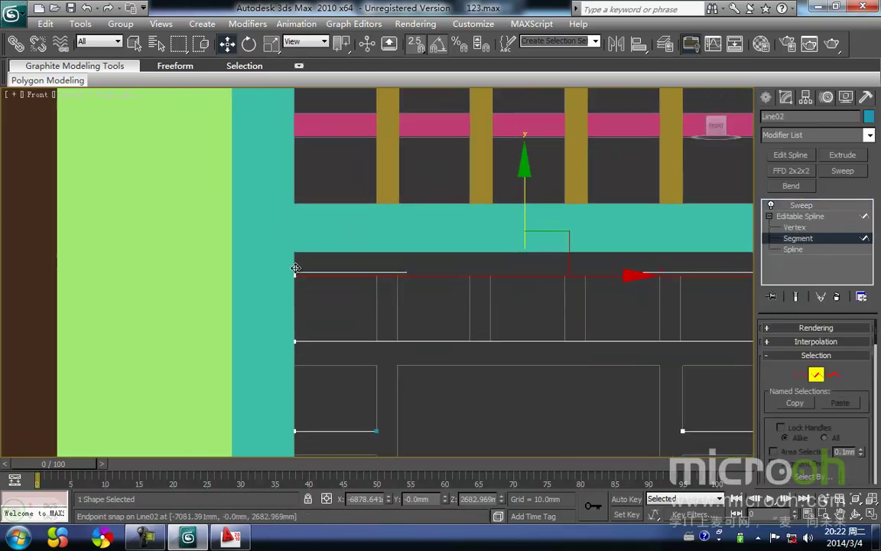
key(space)
drag(297, 280, 297, 252)
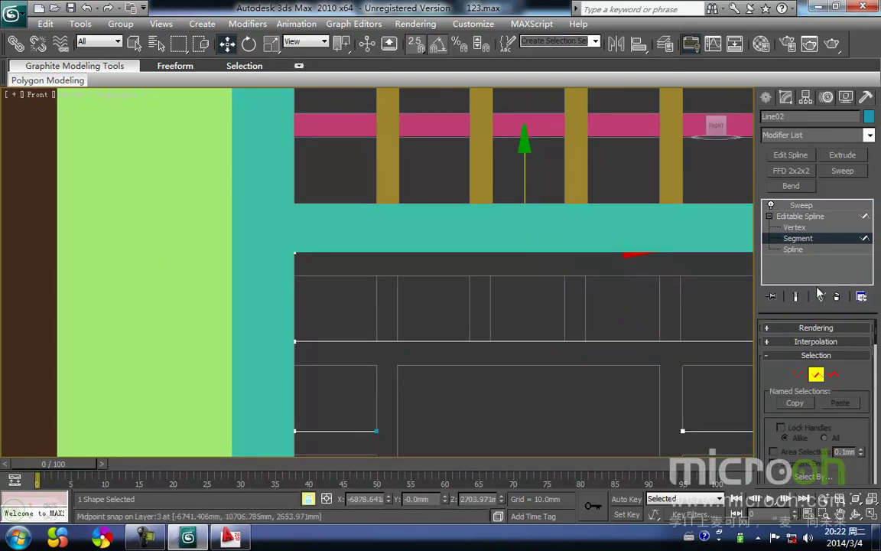
click(796, 238)
click(801, 205)
scroll(559, 372, down, 3)
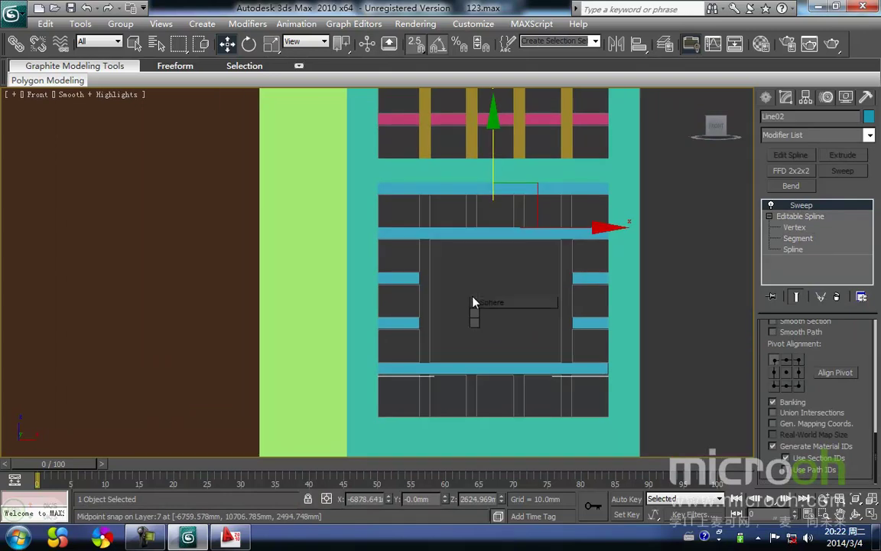
- Trace the lower panel's left full-height vertical line and the second column's short vertical lines at top and bottom
right_click(475, 319)
click(493, 272)
click(419, 194)
click(419, 414)
right_click(444, 388)
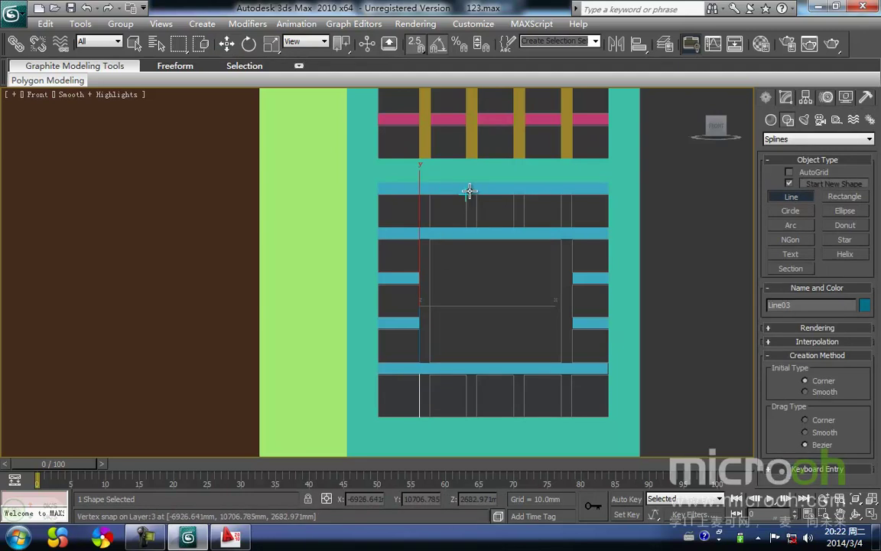
click(464, 194)
click(466, 226)
right_click(442, 278)
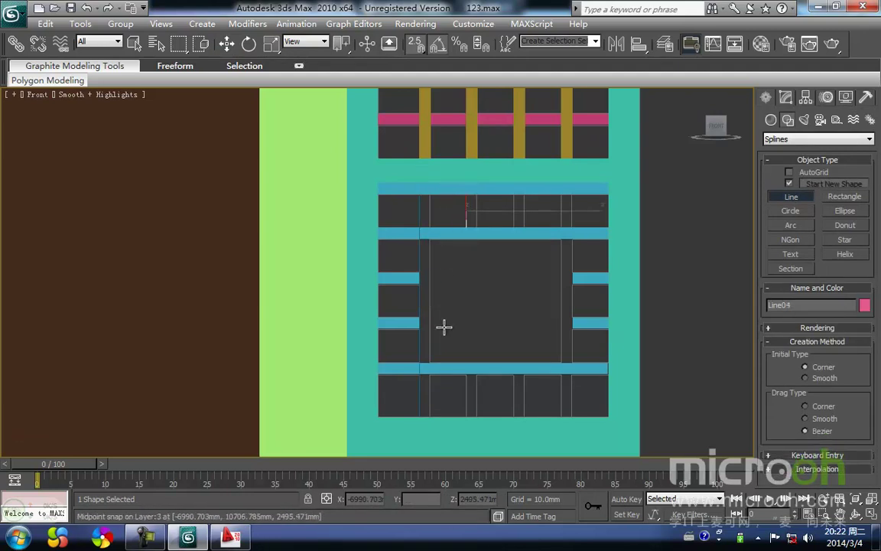
click(465, 414)
right_click(501, 398)
- With Start New Shape off, trace the third column's short vertical lines and the right full-height vertical line
click(791, 183)
click(512, 194)
click(506, 228)
right_click(493, 310)
click(509, 378)
click(512, 416)
right_click(547, 409)
click(560, 198)
click(561, 417)
right_click(510, 320)
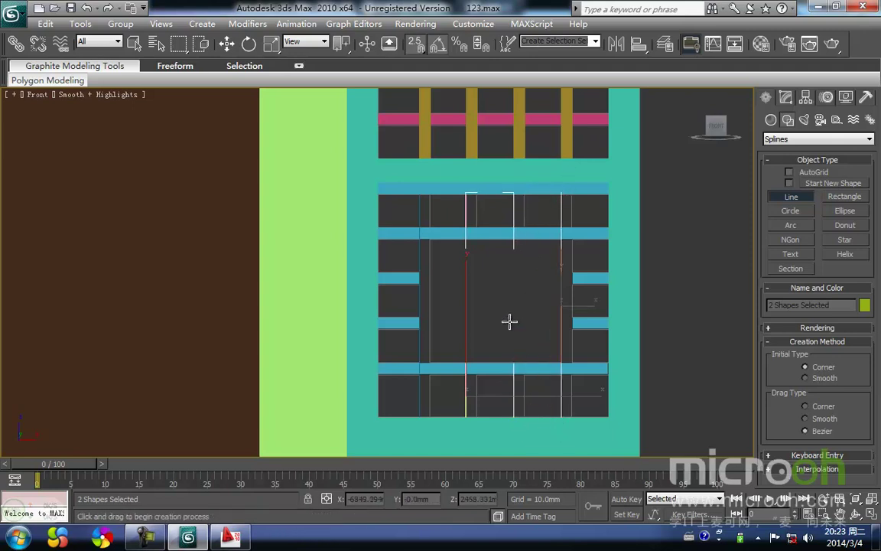
- Attach the separate left vertical line to the other lower-panel vertical lines to form a single shape
key(w)
right_click(542, 296)
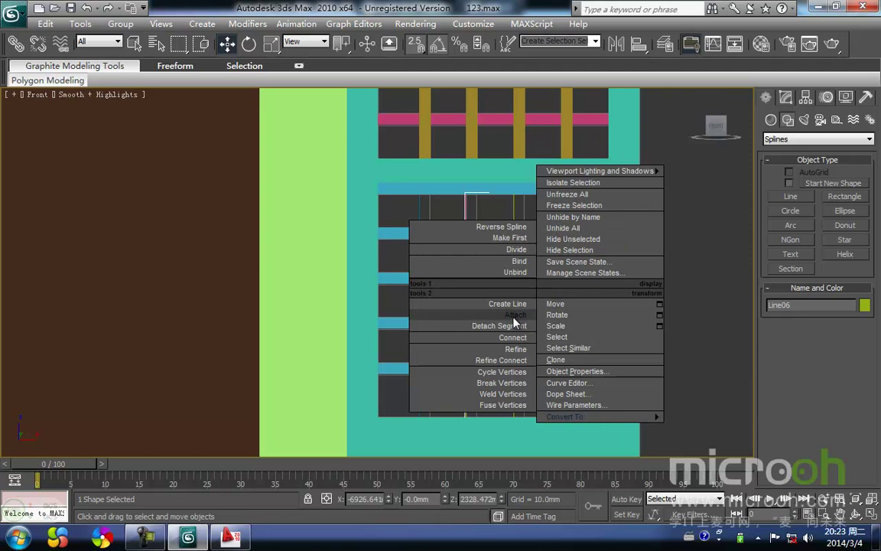
click(514, 317)
click(419, 287)
- Sweep the lower panel's vertical lines with a bar section 20 mm long and 20 mm wide
click(844, 172)
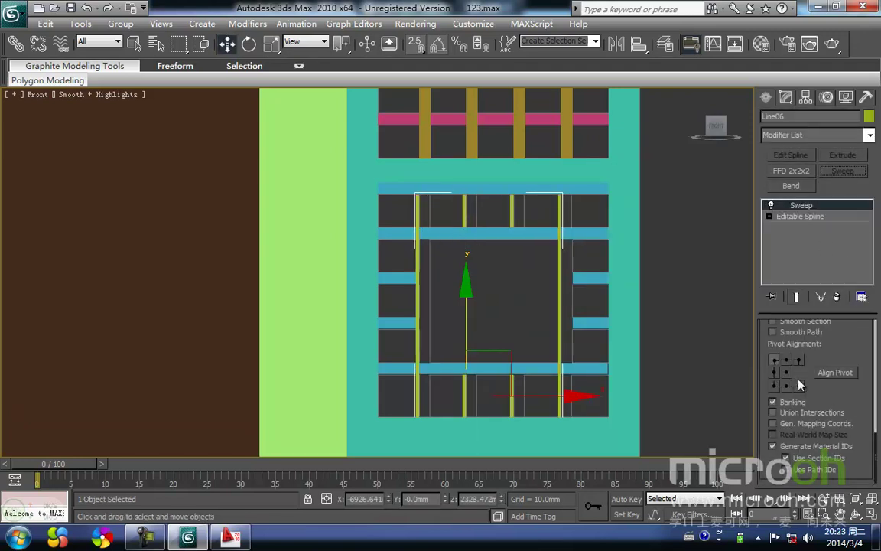
scroll(842, 382, up, 5)
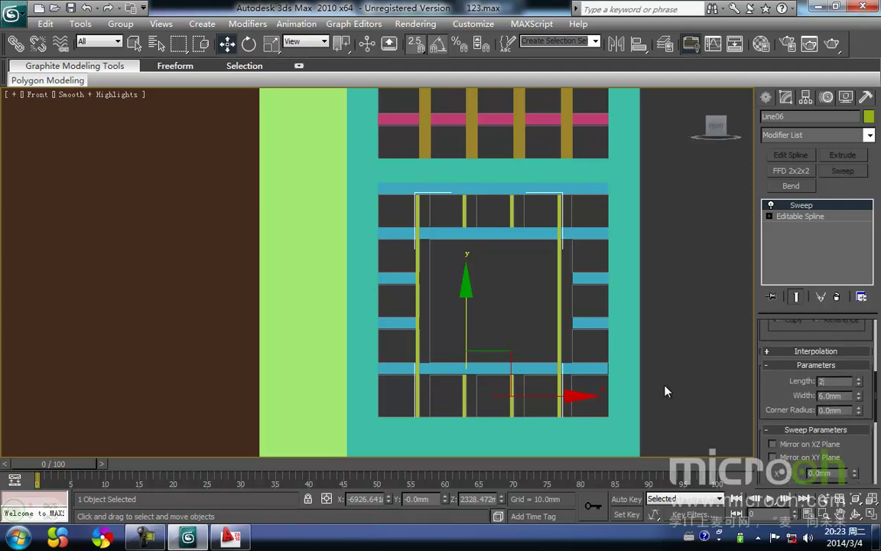
text(20.0mm)
key(Return)
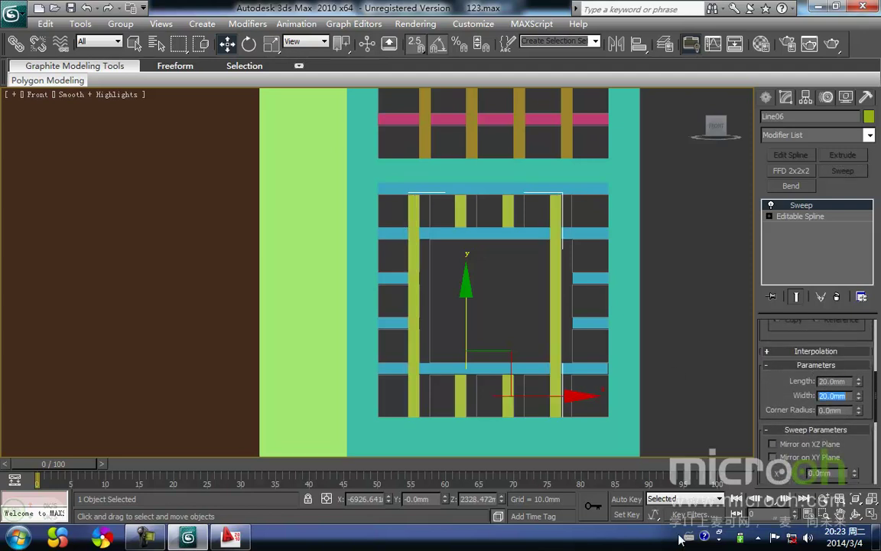
scroll(811, 398, down, 5)
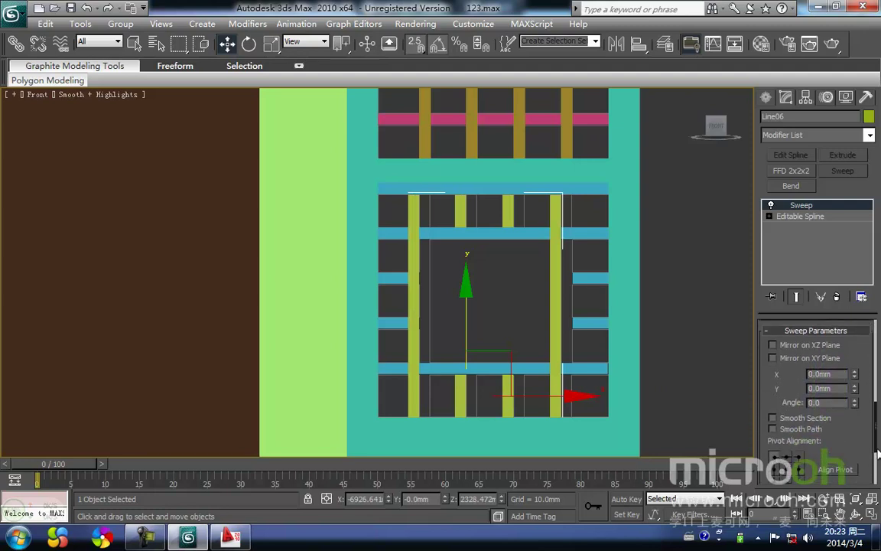
- Align the sweep section of the lower panel's vertical bars to its top-right pivot point
click(788, 423)
click(799, 423)
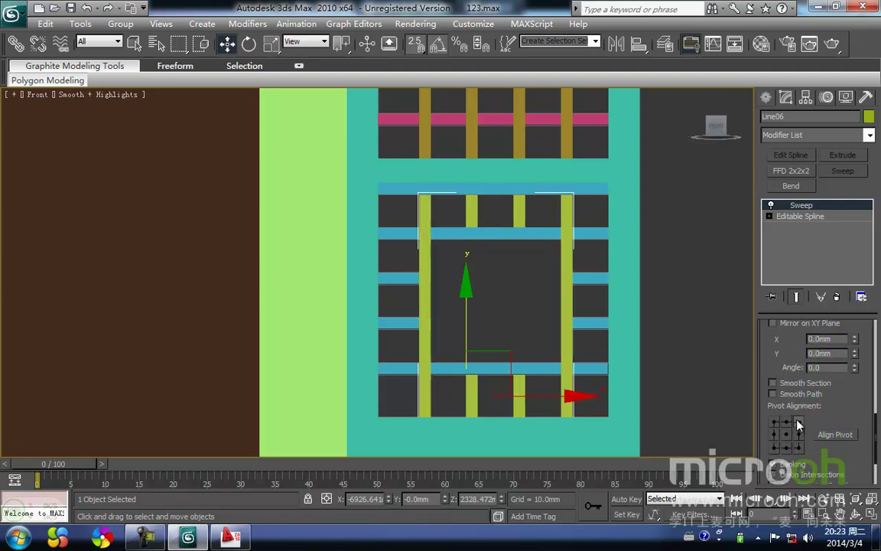
middle_drag(511, 365, 512, 342)
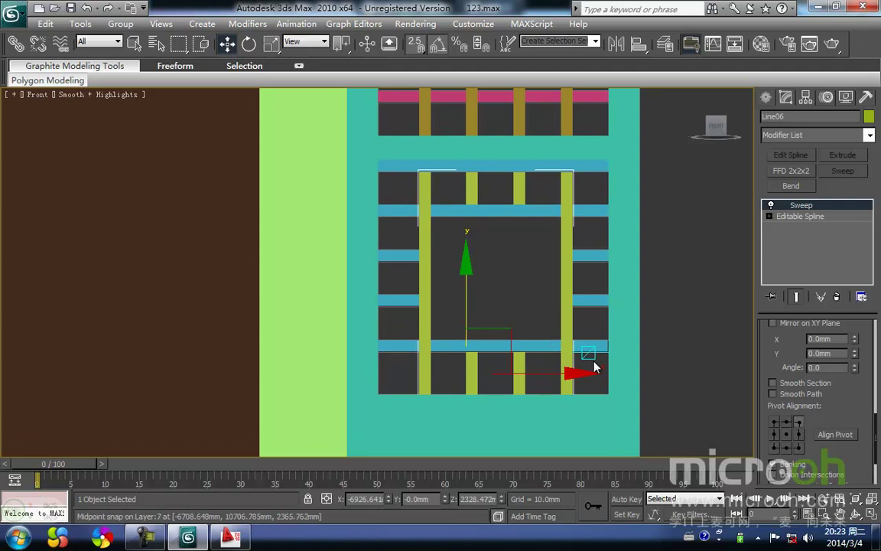
scroll(586, 354, down, 2)
click(501, 283)
- Select the door frame and its four lattice objects, and collapse them into a single mesh object
scroll(472, 334, down, 4)
scroll(420, 325, down, 4)
scroll(421, 314, up, 2)
scroll(452, 299, down, 2)
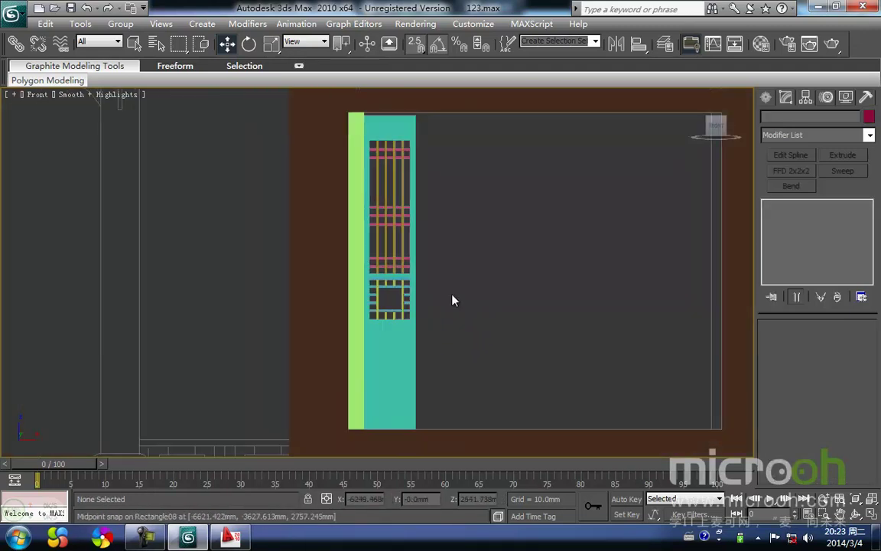
drag(368, 164, 362, 144)
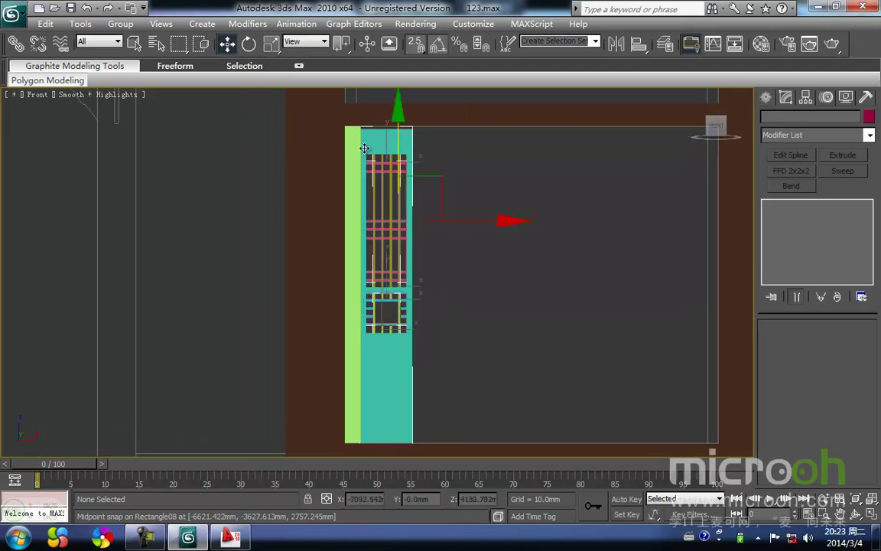
drag(441, 375, 386, 215)
drag(375, 155, 356, 131)
click(866, 97)
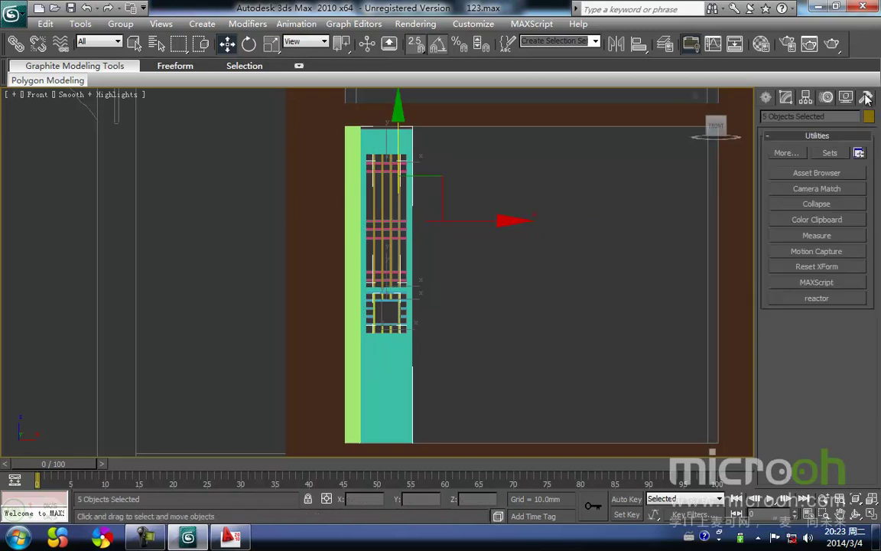
click(817, 205)
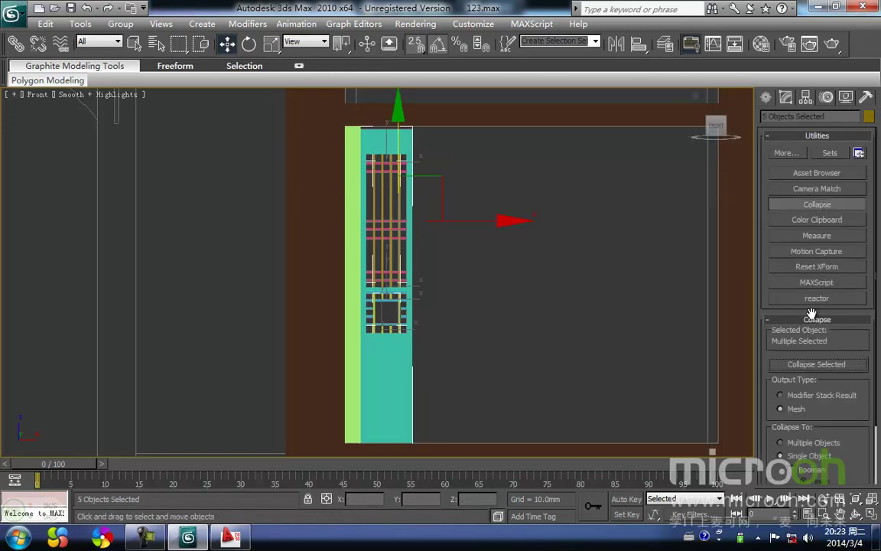
click(816, 364)
middle_drag(388, 345, 410, 328)
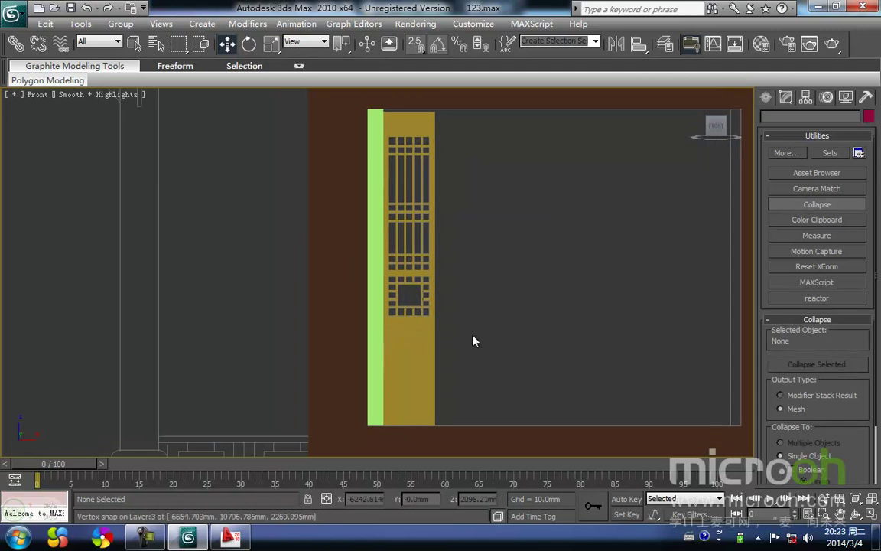
- Assign the orange 门 material to the collapsed door panel and to the narrow jamb beside it
key(m)
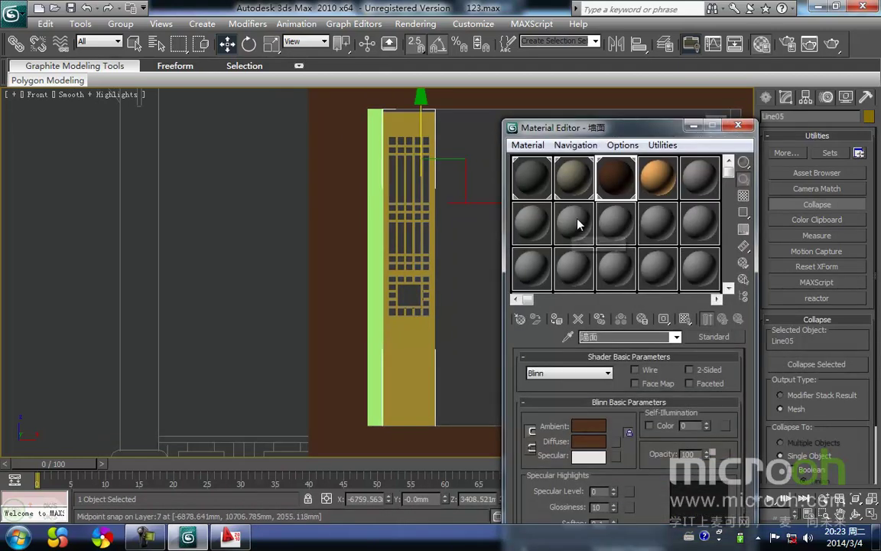
click(656, 188)
drag(656, 188, 391, 298)
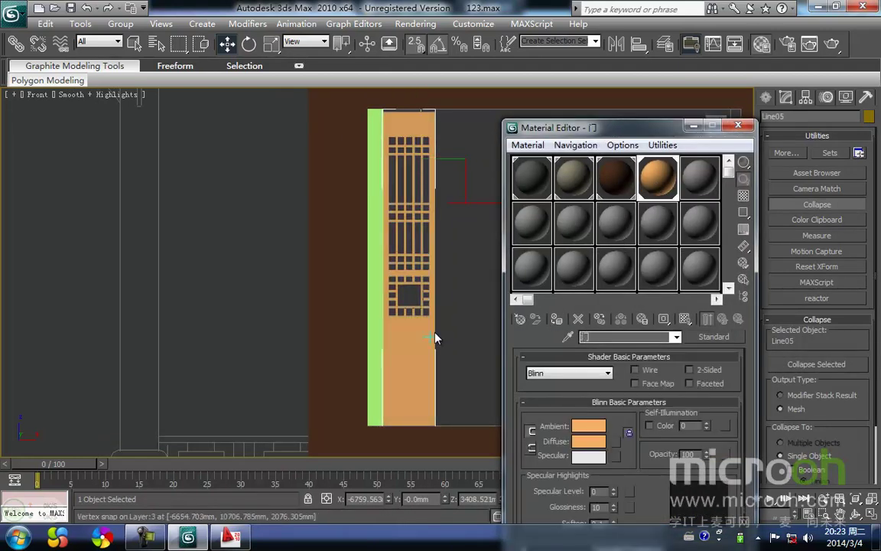
click(463, 332)
click(373, 367)
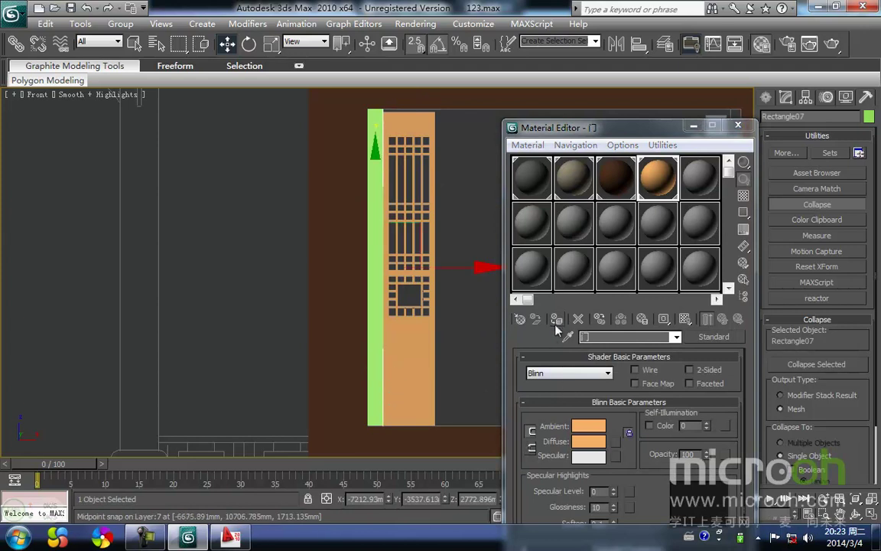
click(450, 347)
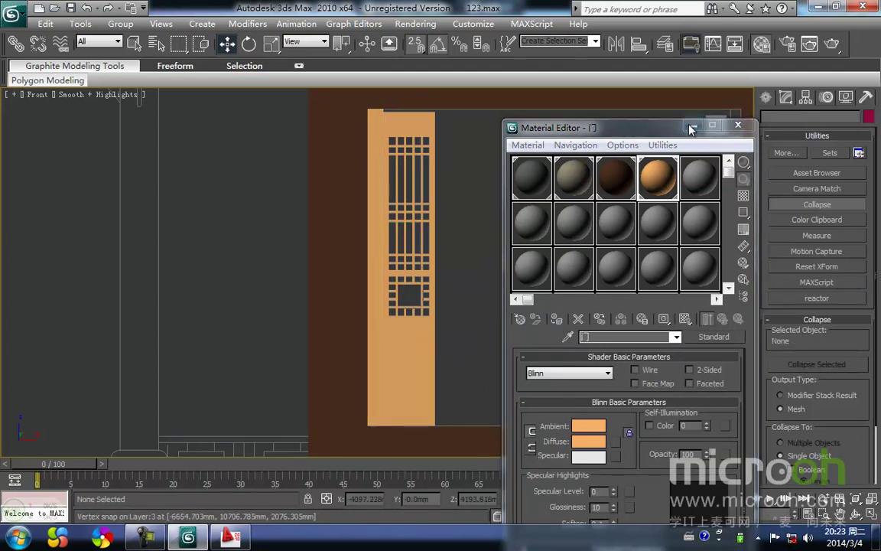
click(693, 125)
- Select the merged door panel and show it in wireframe from the top
middle_drag(452, 265, 490, 213)
scroll(489, 214, up, 2)
middle_drag(521, 245, 421, 392)
scroll(418, 236, up, 2)
middle_drag(394, 187, 380, 323)
middle_drag(412, 296, 405, 282)
key(F3)
middle_drag(397, 318, 399, 250)
drag(348, 301, 348, 300)
key(t)
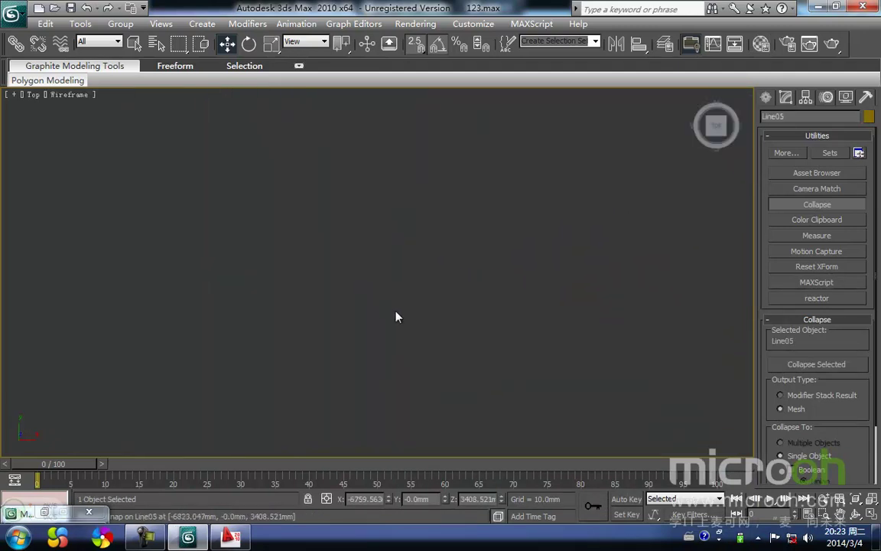
scroll(391, 295, up, 2)
click(399, 251)
middle_drag(400, 203, 386, 248)
scroll(386, 247, down, 1)
drag(387, 244, 332, 179)
middle_drag(337, 235, 338, 231)
scroll(376, 268, down, 2)
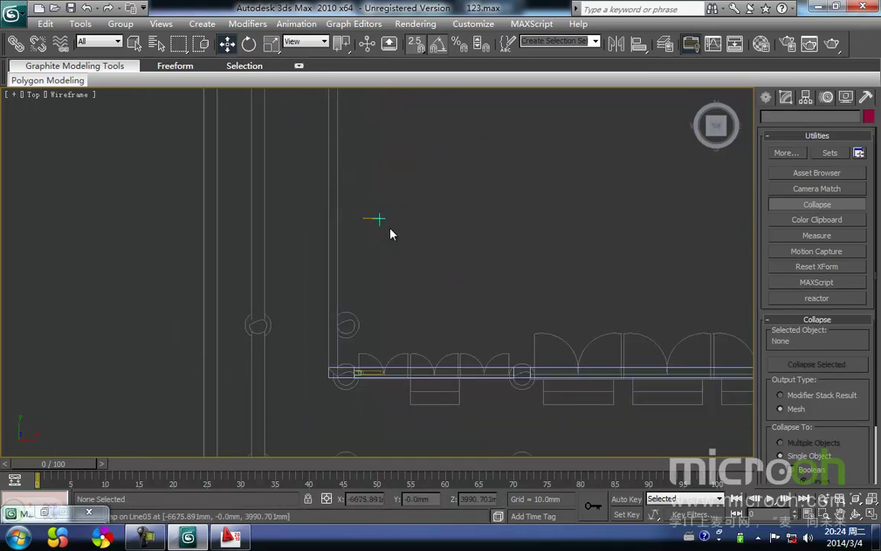
middle_drag(502, 249, 494, 288)
- Select the door mesh's lattice vertices and move them in depth to the midpoint of the frame's thickness
key(1)
drag(397, 276, 383, 373)
key(space)
scroll(383, 309, up, 4)
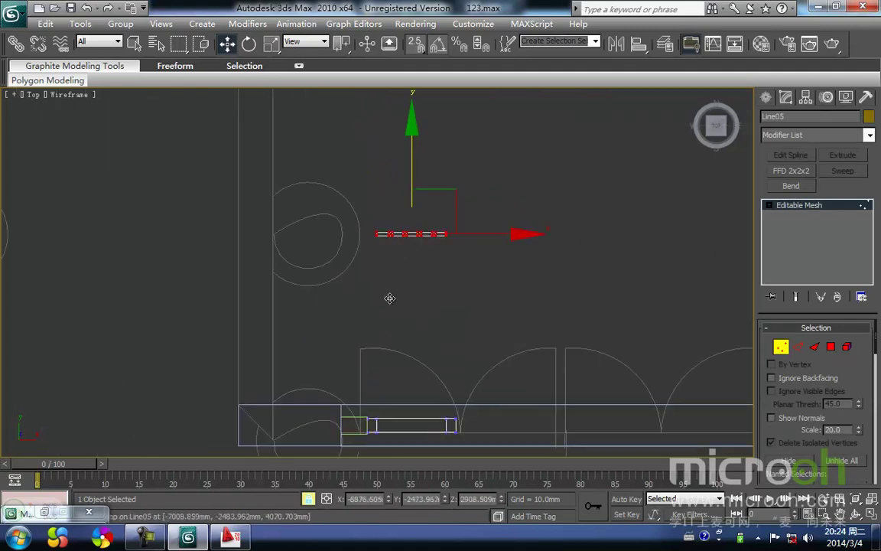
middle_drag(392, 298, 368, 182)
drag(368, 166, 408, 348)
scroll(387, 313, up, 2)
middle_drag(386, 310, 397, 202)
scroll(380, 278, up, 3)
middle_drag(383, 277, 386, 257)
drag(390, 300, 388, 319)
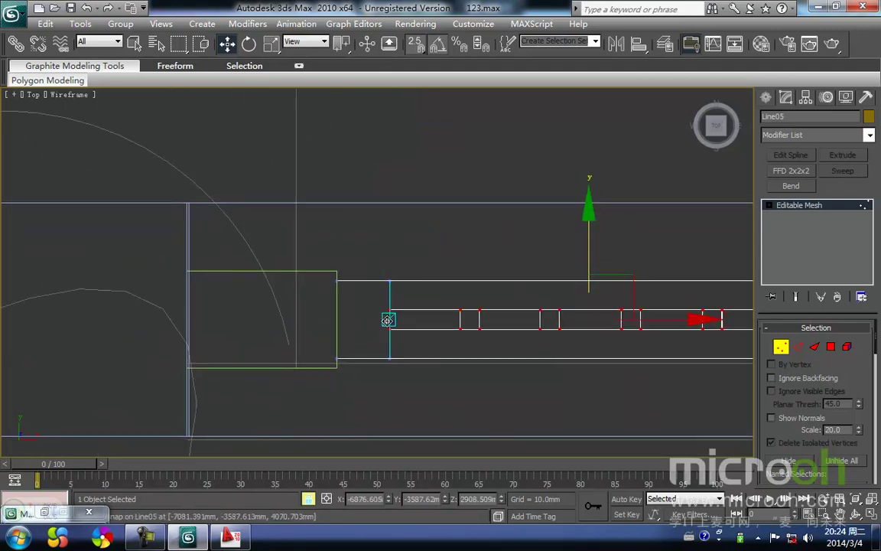
key(f)
scroll(388, 319, down, 6)
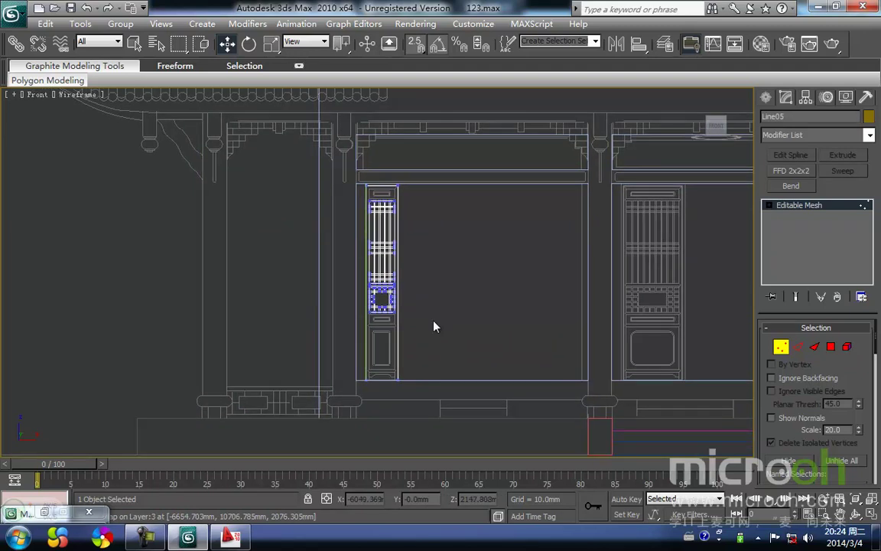
click(434, 327)
- Clone the finished door panel edge to edge along X as 5 instances across the side bay
scroll(413, 315, up, 5)
key(F3)
middle_drag(435, 371, 405, 337)
scroll(423, 332, down, 3)
scroll(417, 329, up, 2)
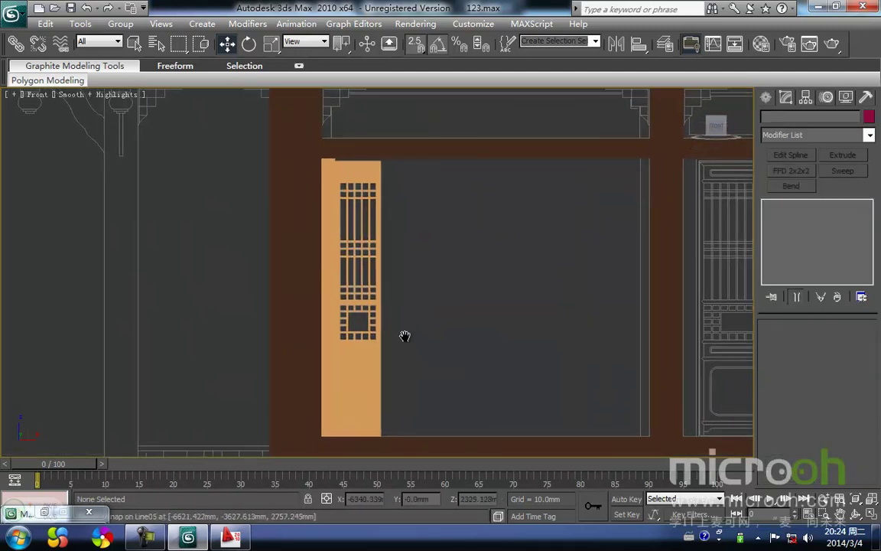
drag(402, 385, 361, 306)
key(F3)
scroll(412, 297, down, 1)
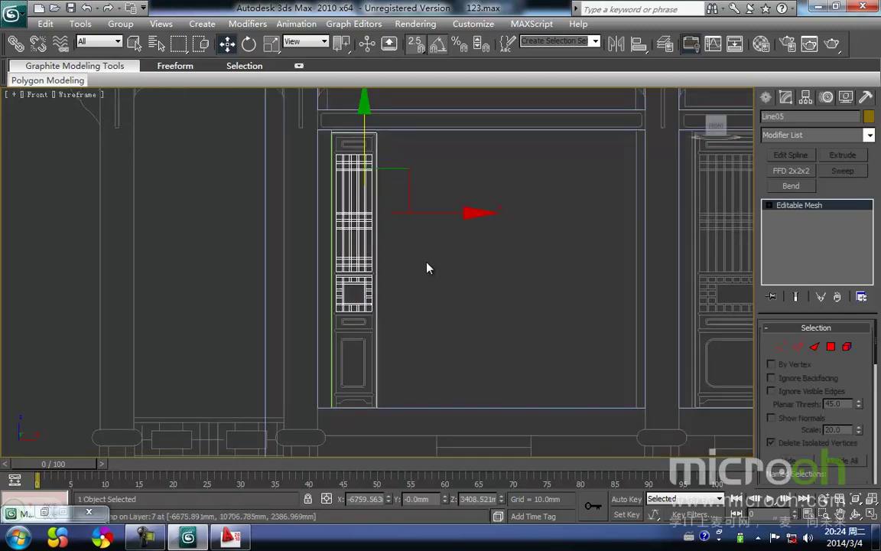
middle_drag(405, 174, 394, 211)
scroll(419, 160, up, 4)
middle_drag(421, 159, 458, 230)
key(space)
shift+drag(250, 251, 349, 251)
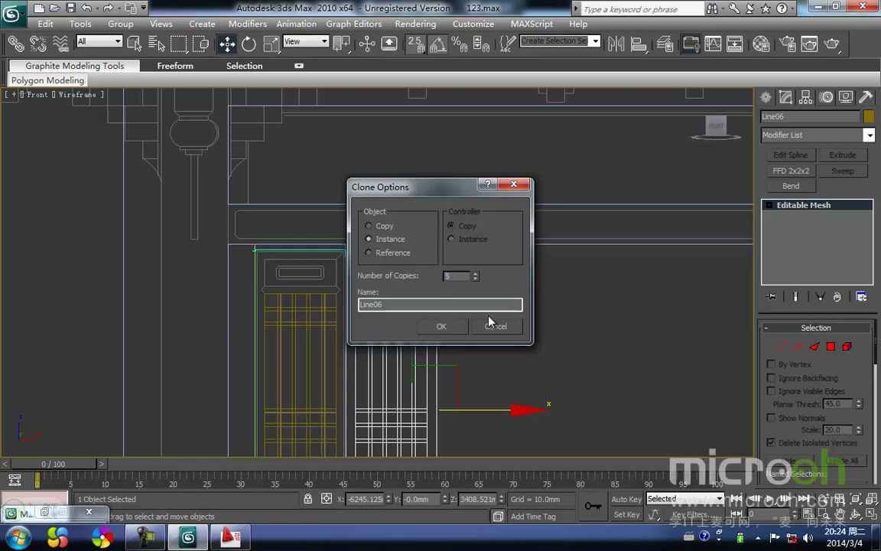
click(451, 326)
- Add one more copy of the door panel at the right end of the row
scroll(531, 374, down, 2)
middle_drag(472, 319, 453, 308)
scroll(482, 275, up, 4)
drag(496, 198, 590, 196)
click(452, 326)
- Examine how the row of door panels fits the bay opening in shaded and wireframe display
middle_drag(504, 254, 528, 243)
scroll(528, 243, down, 2)
mouse_move(417, 218)
middle_down()
mouse_move(425, 232)
mouse_move(456, 199)
middle_up()
click(438, 192)
key(F3)
key(F3)
key(F3)
key(F3)
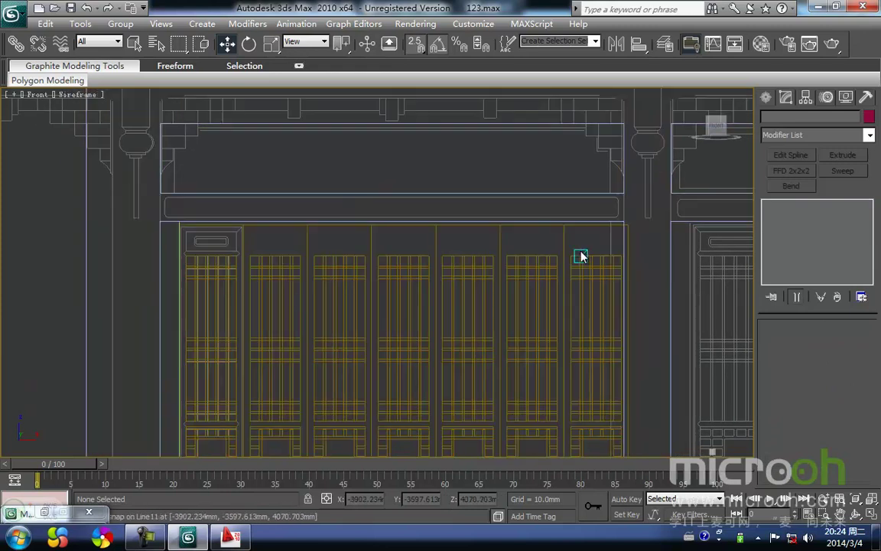
drag(238, 243, 238, 246)
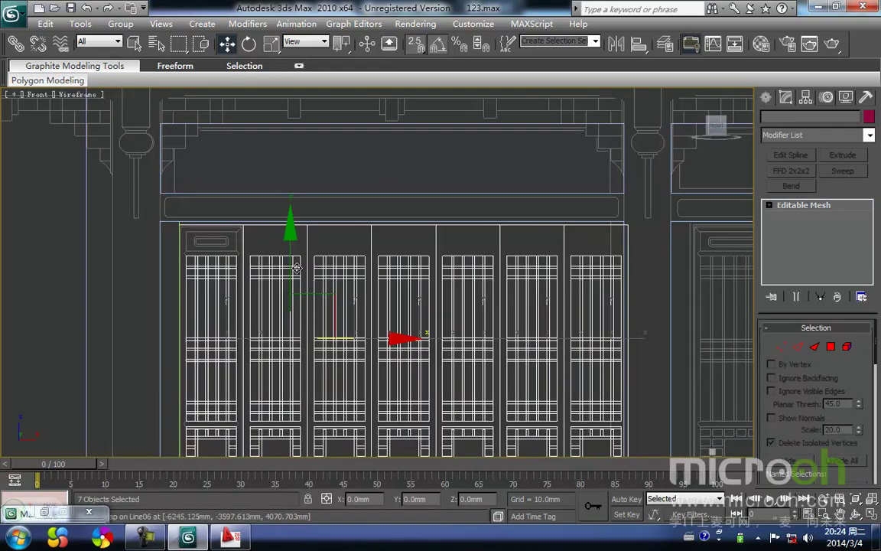
middle_drag(297, 267, 325, 252)
scroll(441, 268, down, 2)
scroll(490, 266, up, 2)
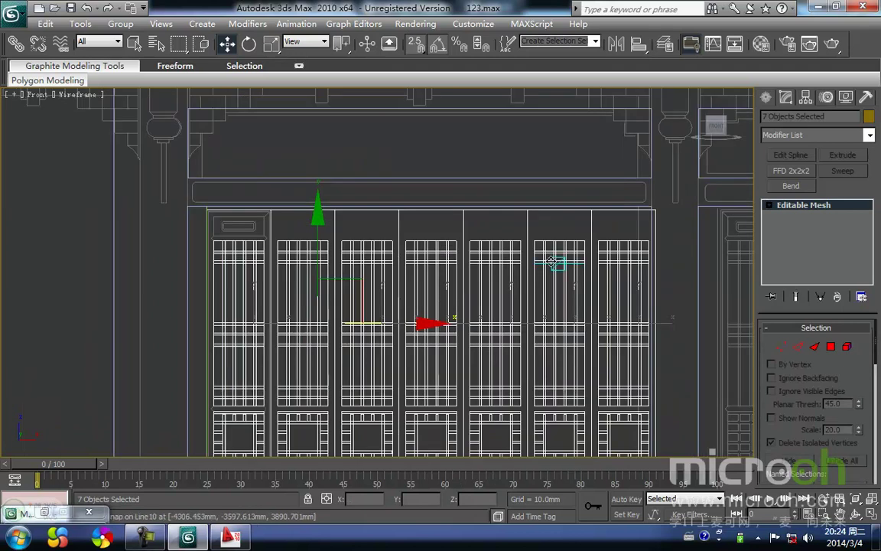
middle_drag(649, 232, 541, 258)
drag(505, 258, 232, 255)
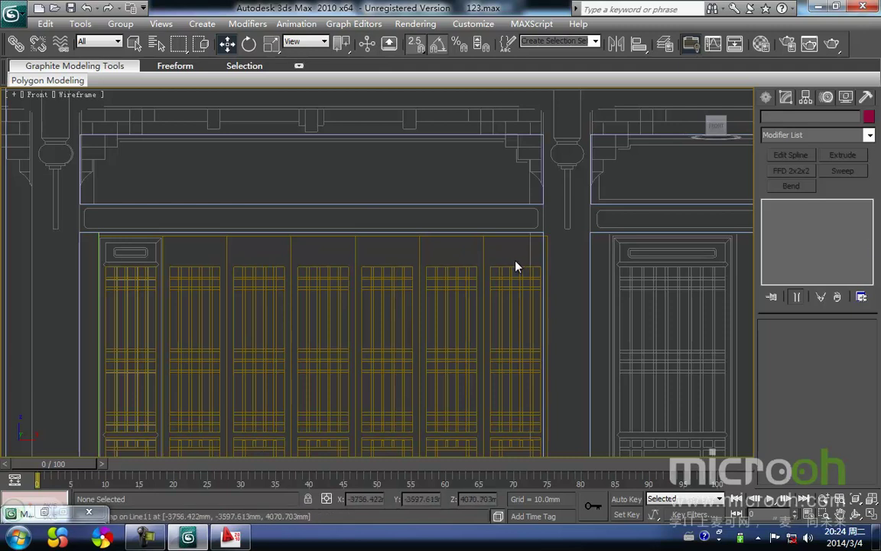
scroll(459, 261, down, 3)
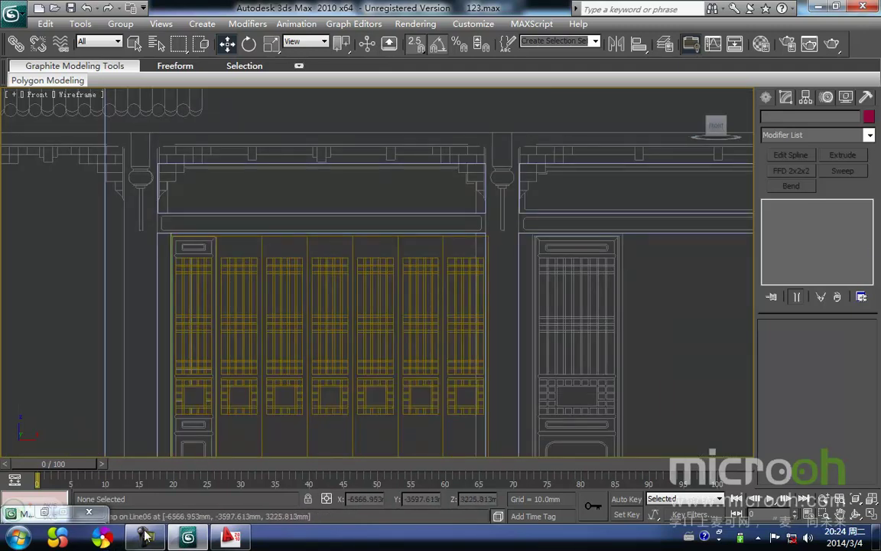
- Switch to AutoCAD and examine the side bay's door panels in the front elevation drawing
click(230, 537)
scroll(228, 299, down, 6)
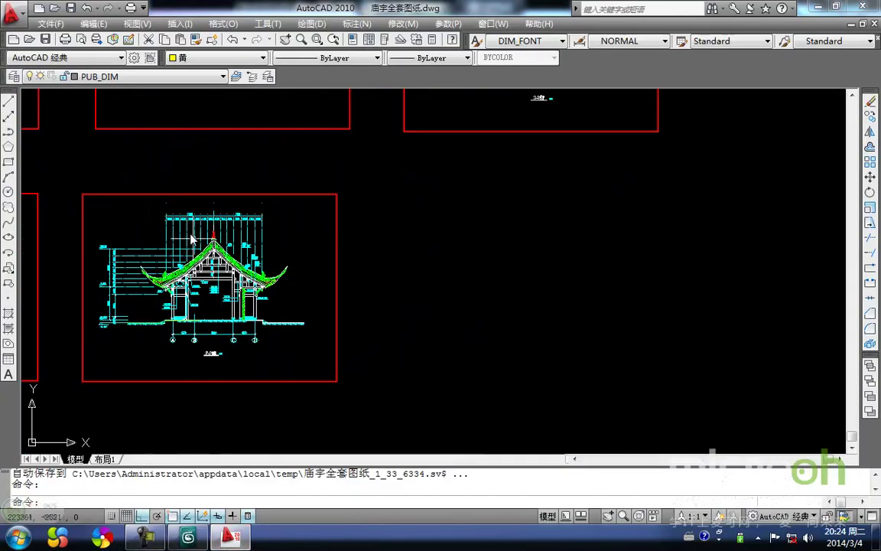
scroll(256, 231, up, 8)
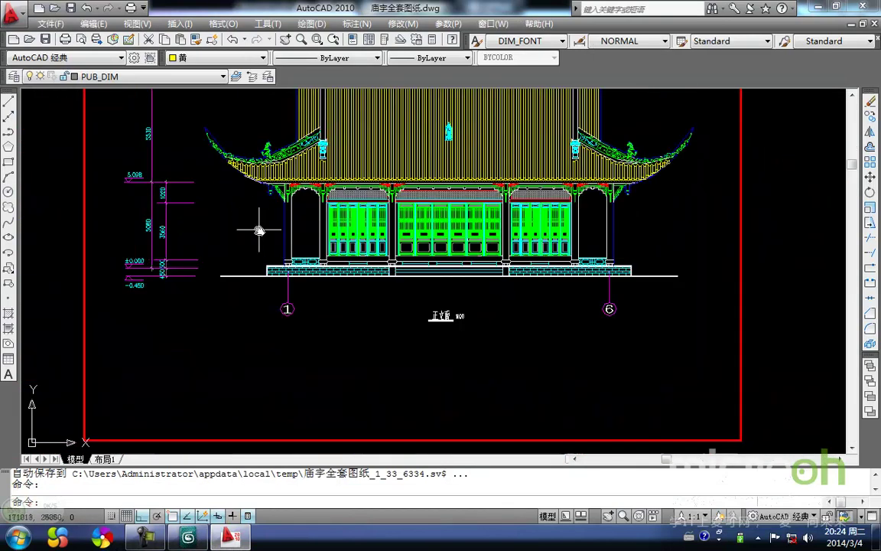
middle_drag(433, 269, 372, 282)
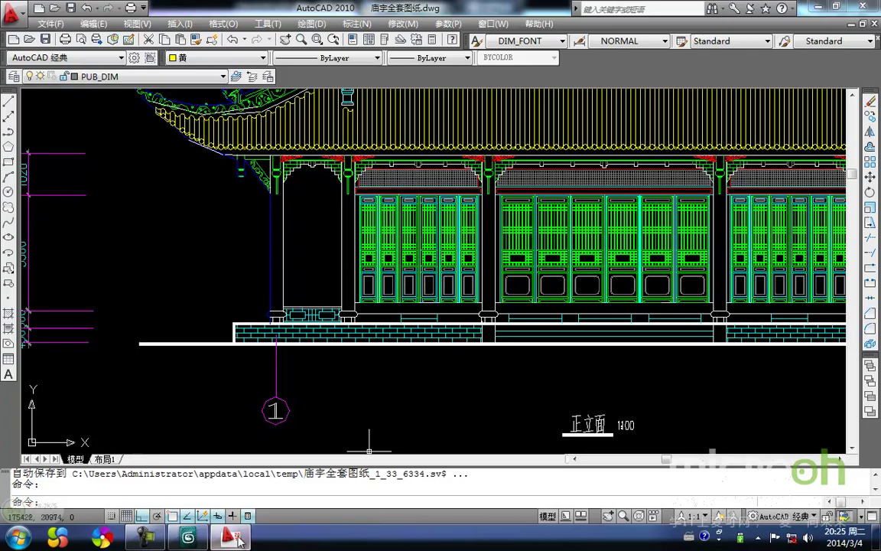
- Switch back to 3ds Max and delete the door panel at the right end of the row
click(201, 539)
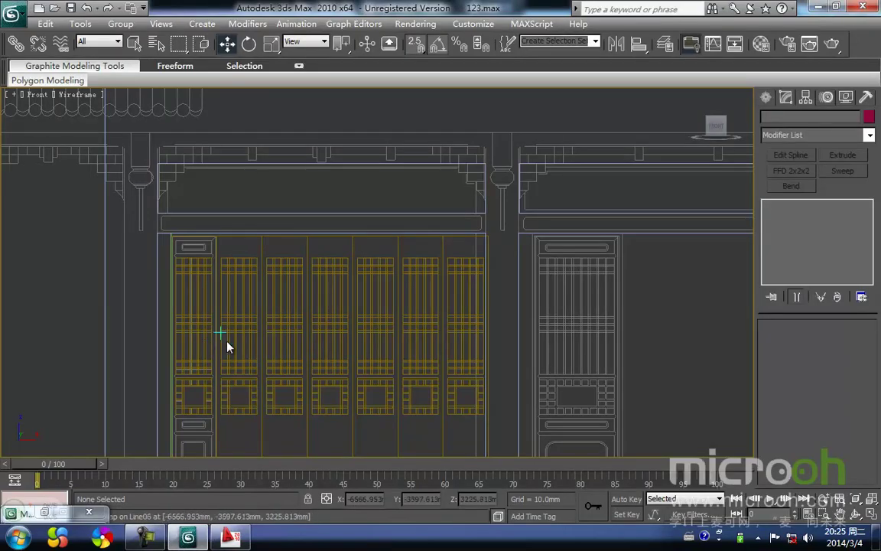
click(463, 330)
key(Delete)
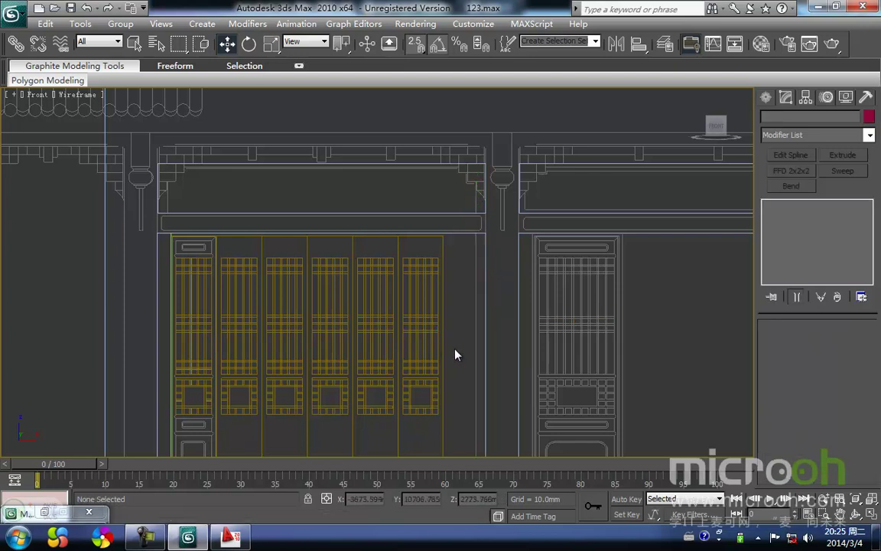
- Compare the modelled door row with the side bay in the AutoCAD elevation and return to 3ds Max
middle_drag(436, 361, 442, 330)
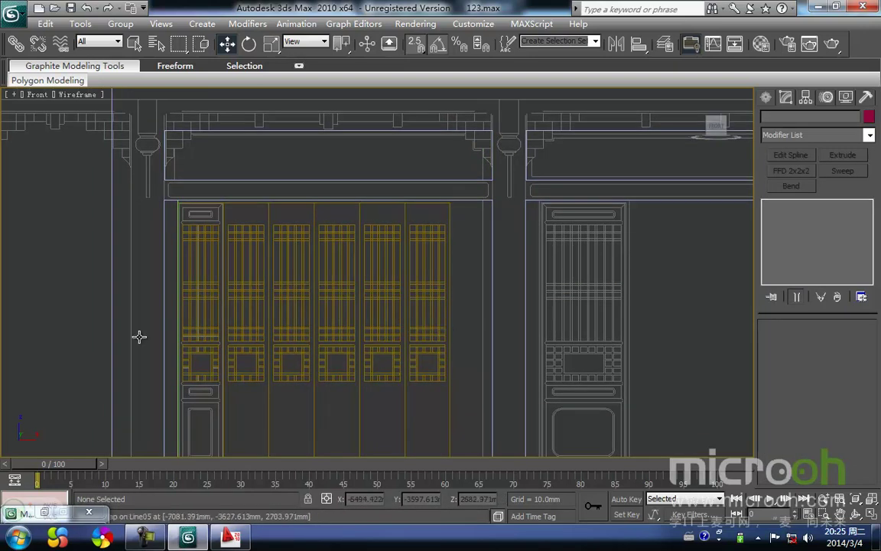
middle_drag(232, 305, 221, 257)
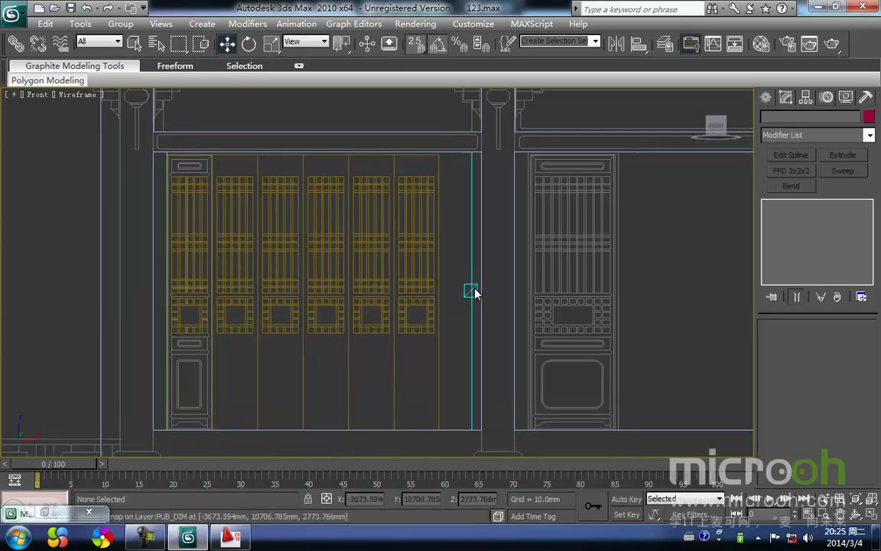
click(182, 540)
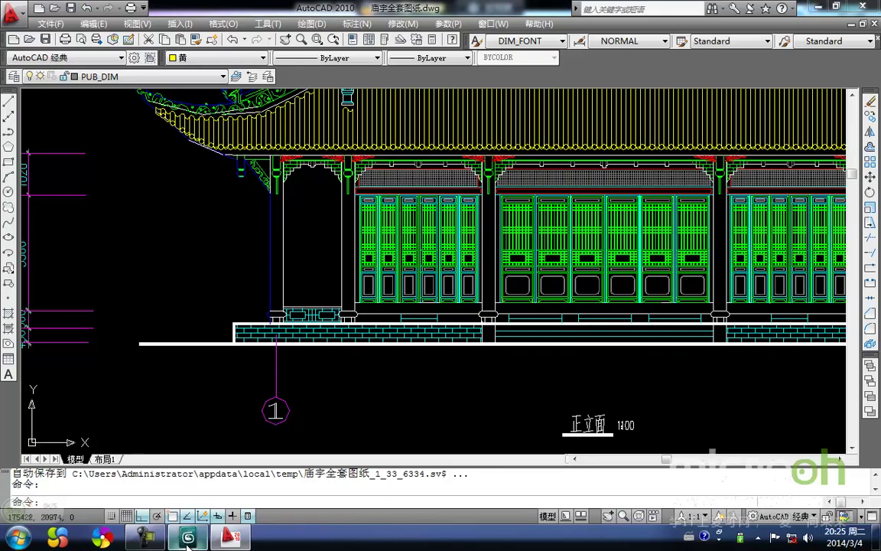
scroll(417, 302, up, 3)
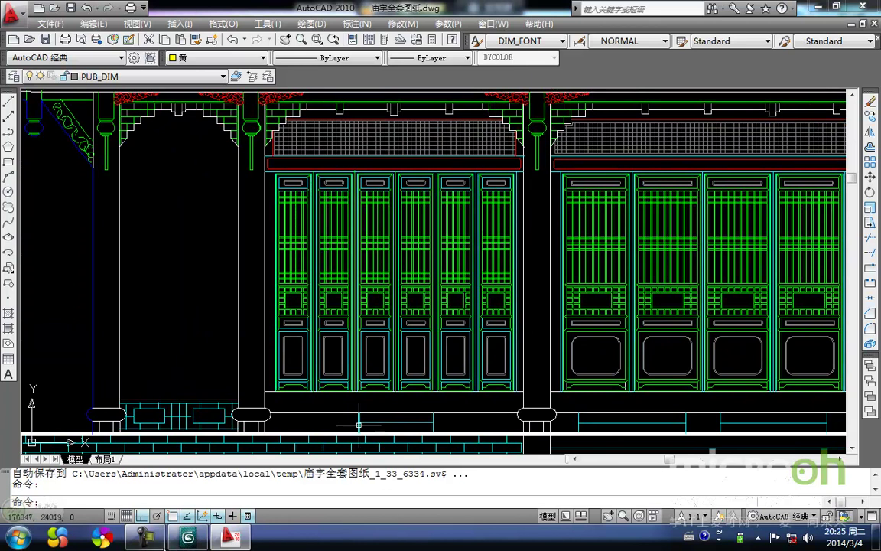
click(188, 538)
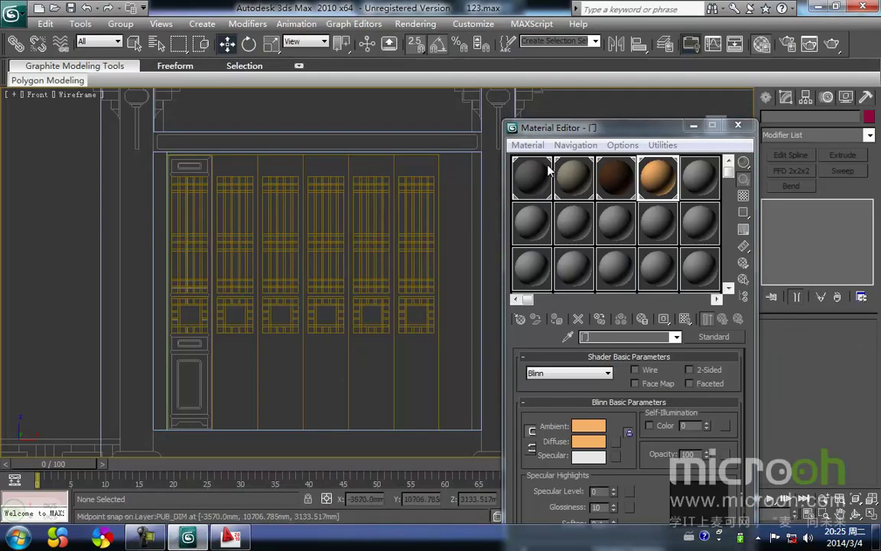
click(693, 126)
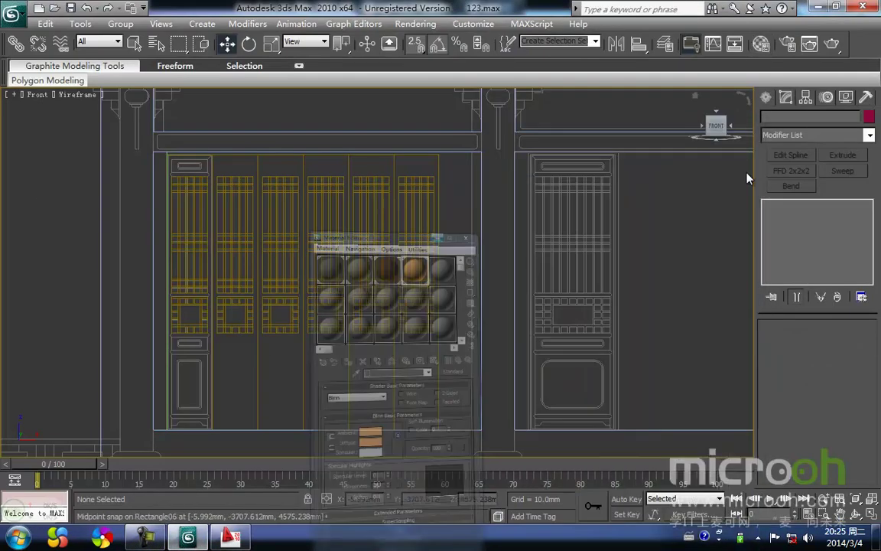
- Select the six door panels in the side bay and group them under the suggested group name
drag(456, 350, 192, 301)
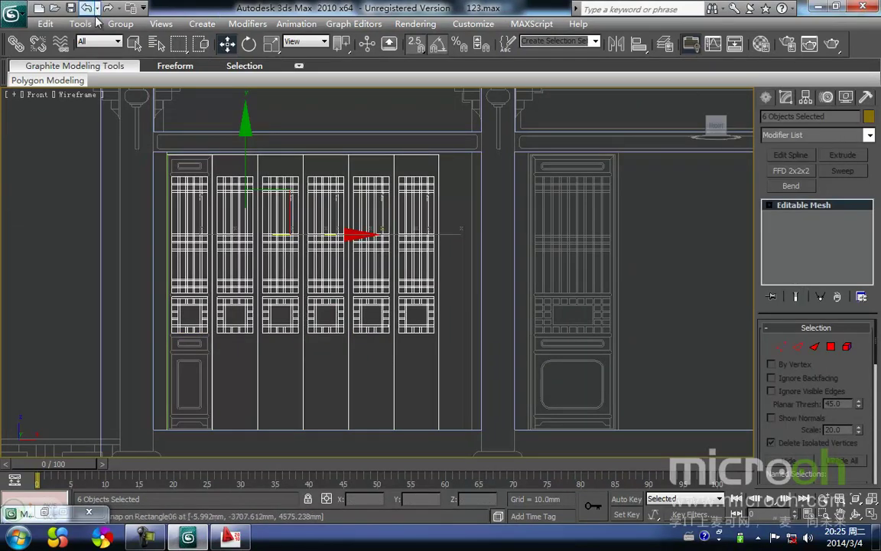
click(120, 23)
click(131, 39)
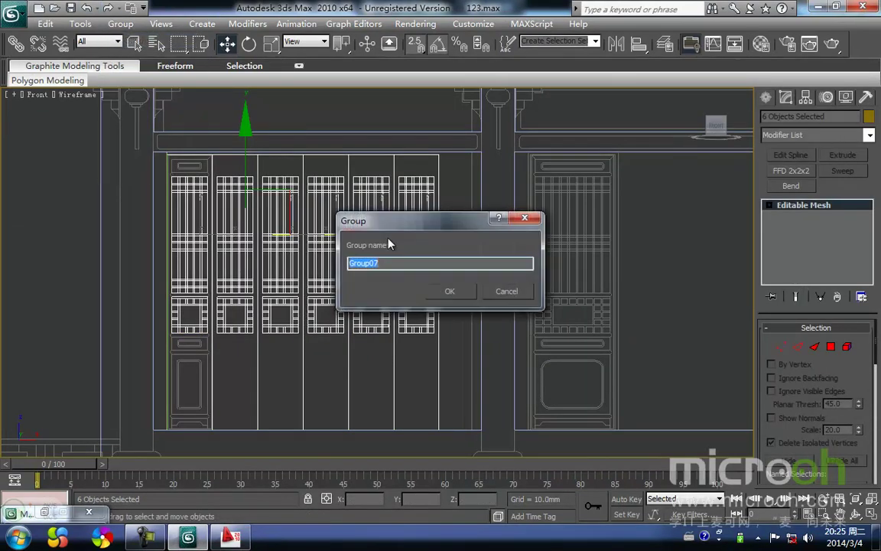
click(452, 292)
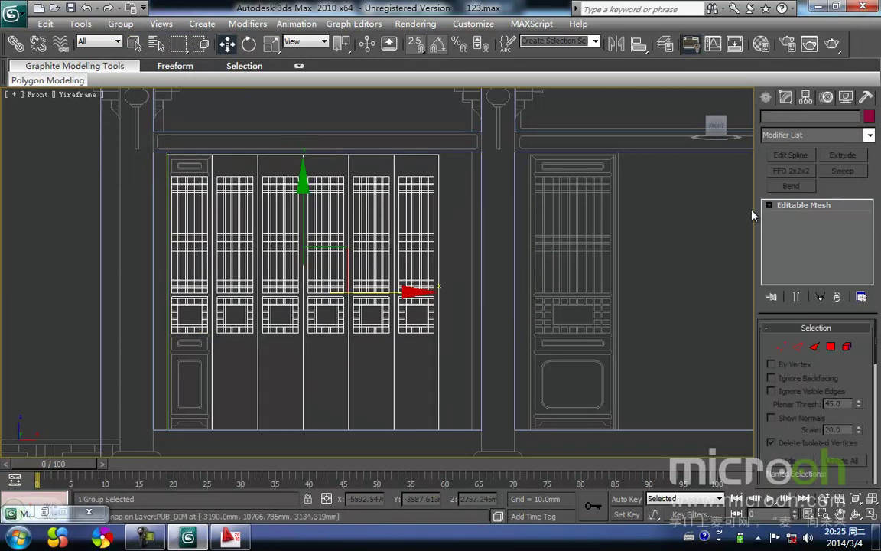
- Apply an FFD 2x2x2 modifier to the door group and enter its control point level
click(872, 137)
key(f)
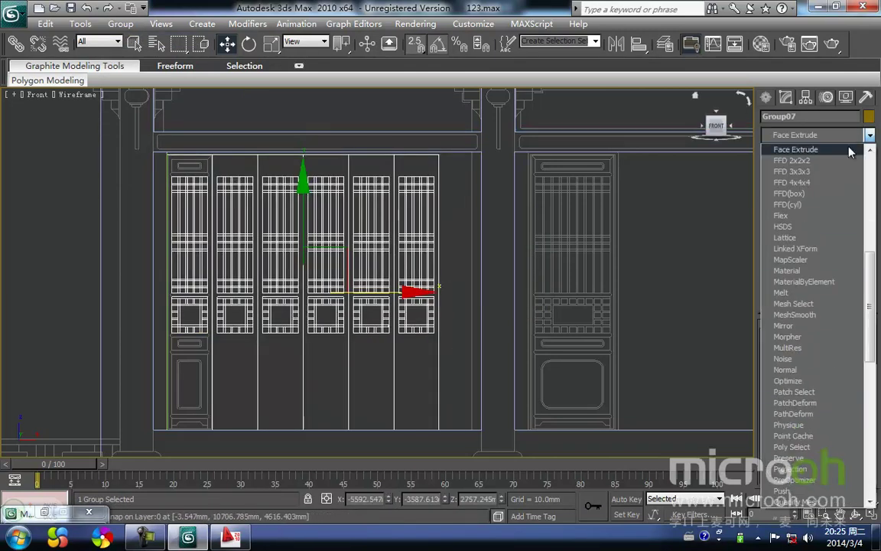
click(806, 162)
middle_drag(442, 201, 444, 191)
key(1)
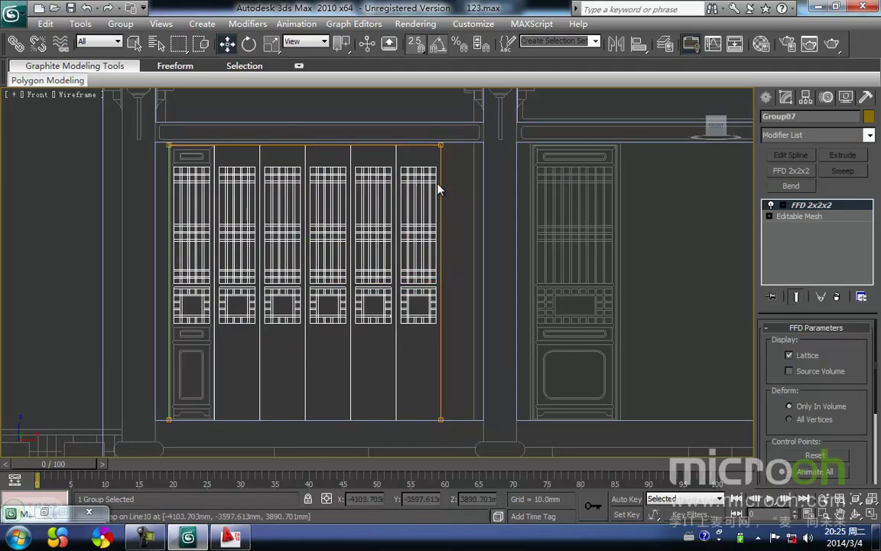
- Stretch the door row by moving its right-end control points toward the right column, and check the fit in shaded display
drag(453, 407, 472, 421)
key(space)
click(516, 282)
middle_drag(455, 402, 466, 383)
key(space)
click(455, 372)
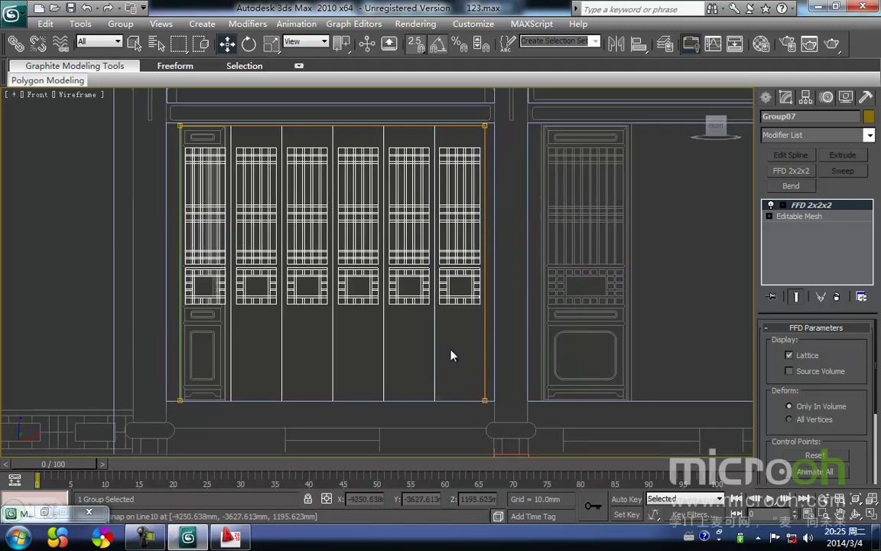
middle_drag(452, 329, 447, 348)
key(F3)
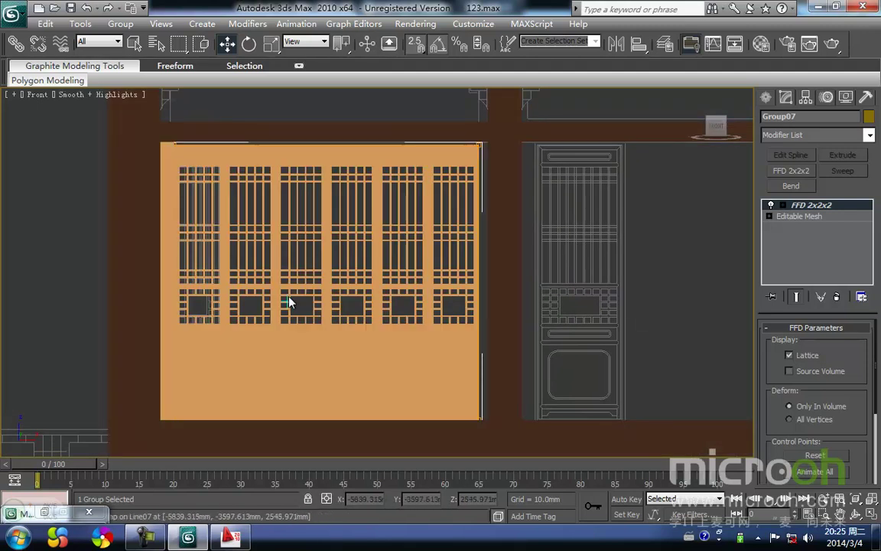
middle_drag(289, 301, 295, 293)
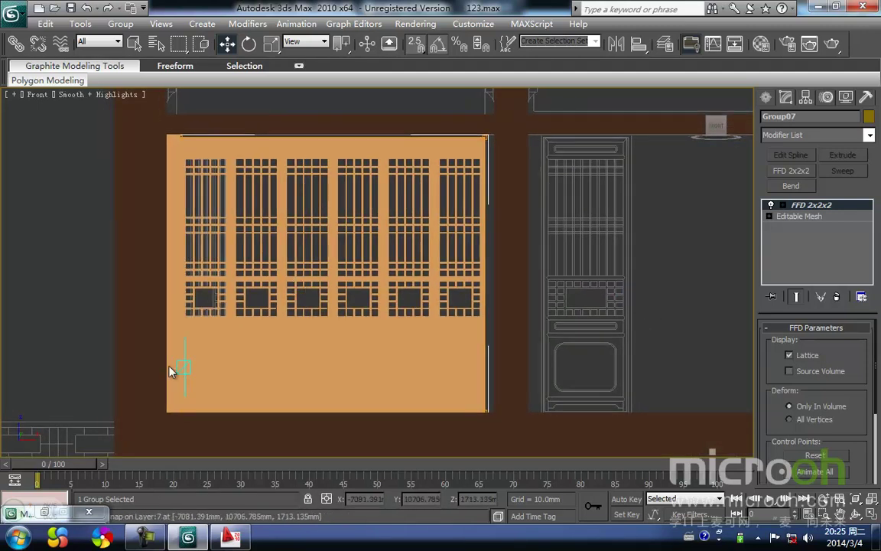
middle_drag(661, 260, 636, 276)
click(650, 298)
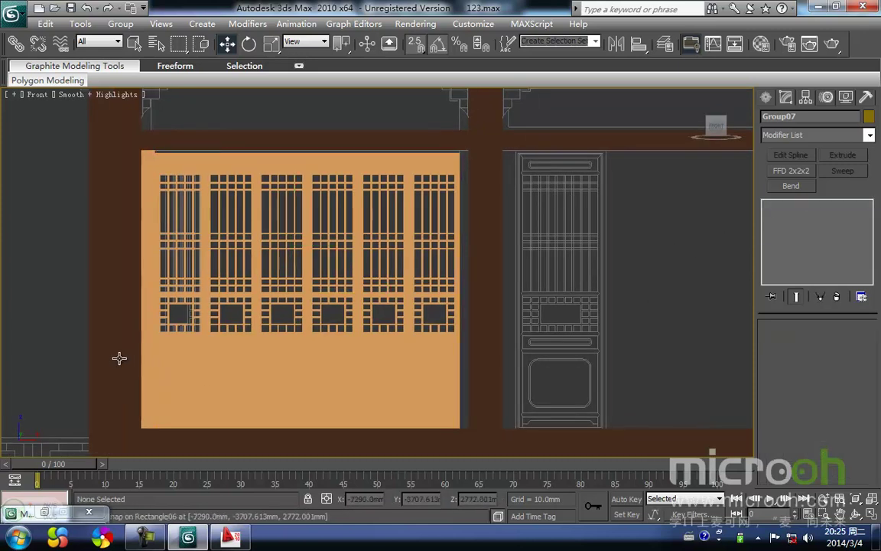
- Copy the left vertical door jamb to the right end of the row and snap it against the column edge
click(146, 367)
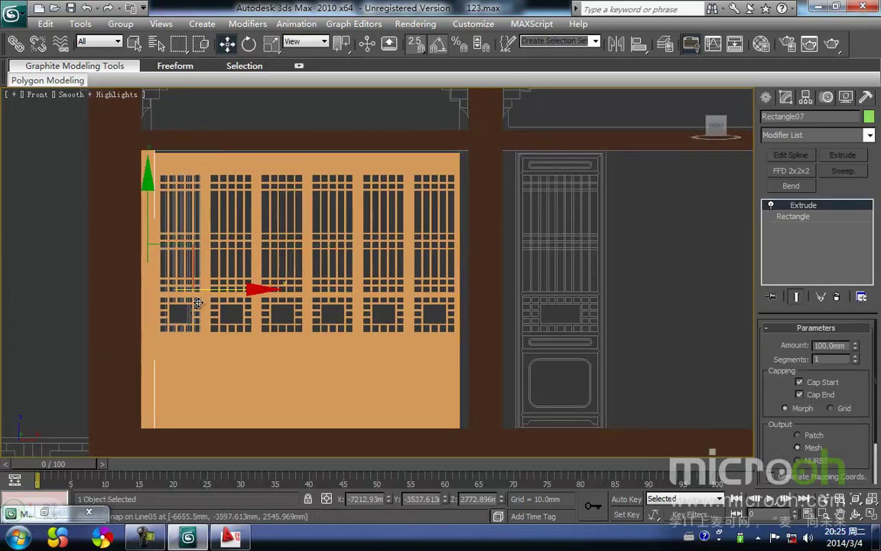
drag(197, 289, 496, 292)
key(Return)
mouse_move(481, 176)
middle_down()
mouse_move(388, 256)
mouse_move(337, 314)
middle_up()
scroll(378, 257, up, 4)
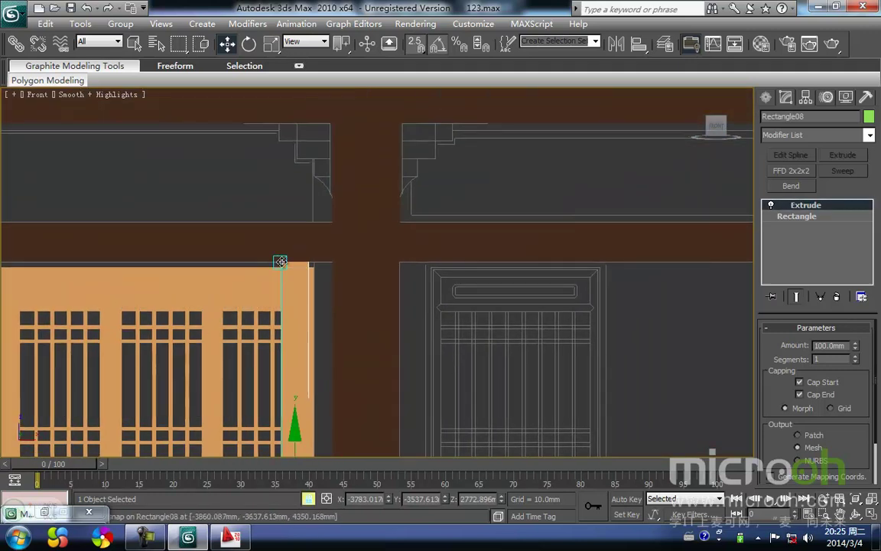
drag(282, 261, 309, 264)
click(453, 319)
scroll(340, 303, down, 2)
middle_drag(340, 303, 512, 285)
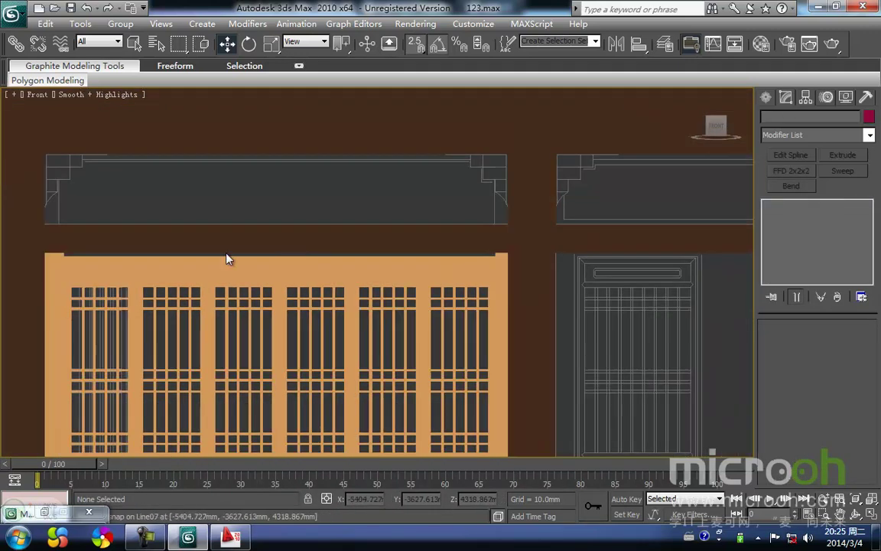
- Draw a rectangle about 3462 mm wide and 31 mm high over the gap above the door panels
right_click(181, 191)
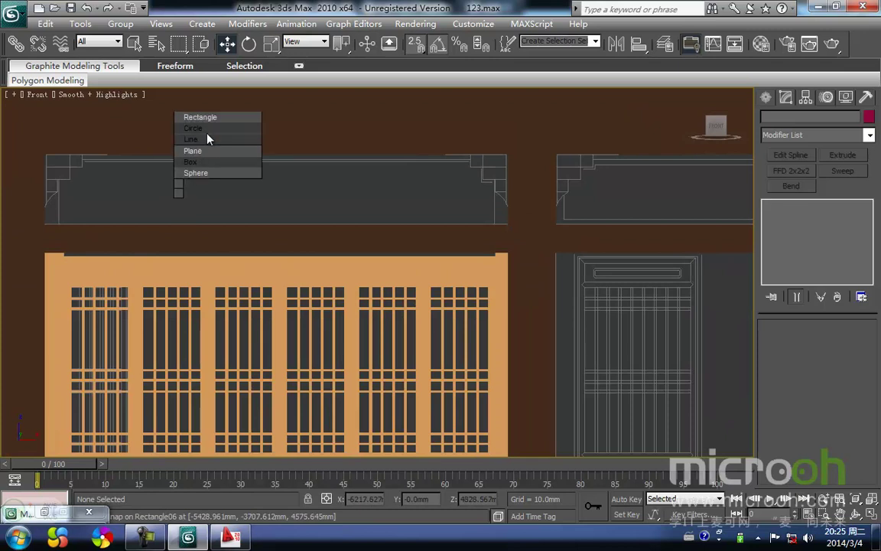
click(202, 120)
middle_drag(70, 239, 243, 274)
key(F3)
scroll(92, 232, up, 2)
drag(126, 258, 518, 271)
middle_drag(518, 269, 405, 277)
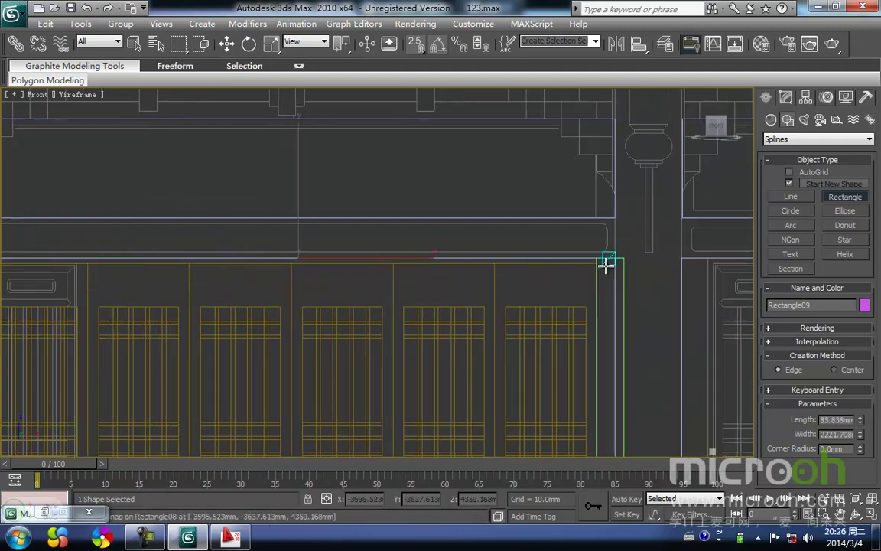
key(w)
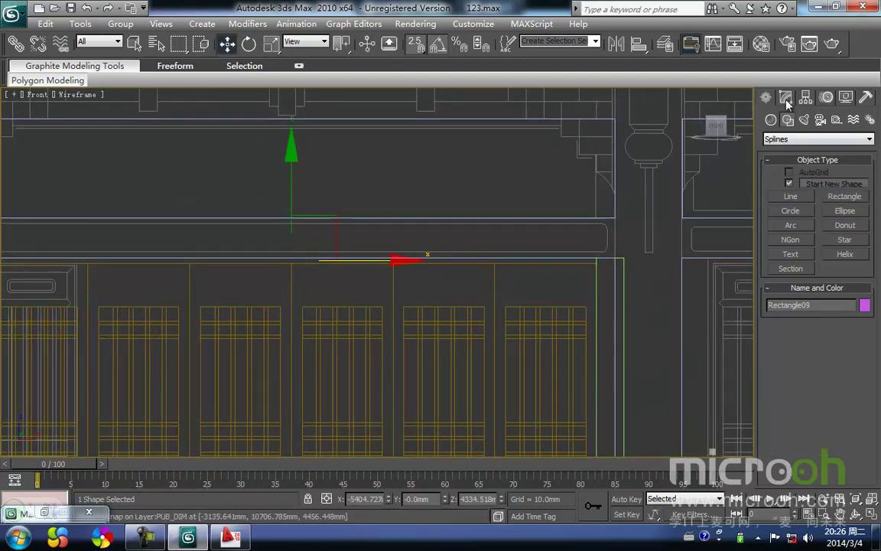
- Extrude the rectangle above the doors 100 mm and try to align it with the right jamb
click(786, 98)
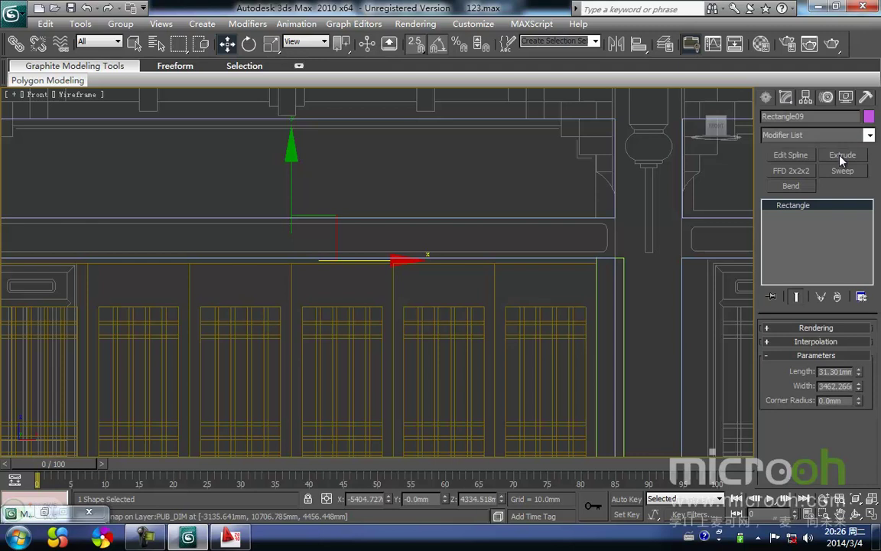
click(842, 156)
middle_drag(498, 313, 470, 316)
key(F3)
middle_drag(340, 282, 348, 277)
key(alt+a)
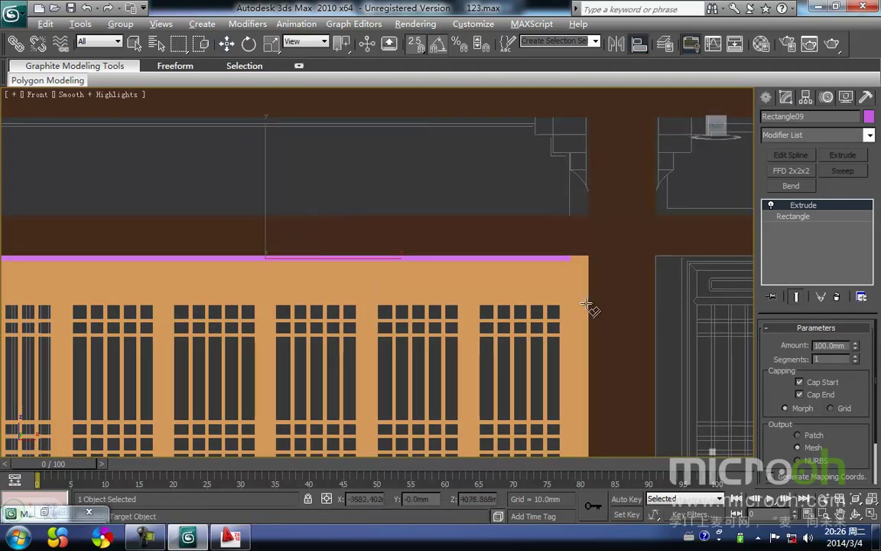
click(581, 309)
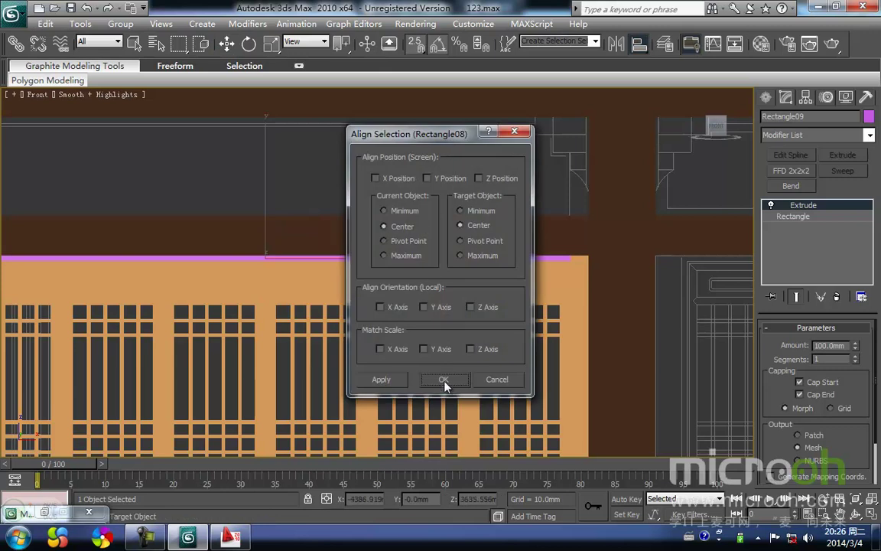
click(443, 380)
- Assign the orange 门 material to the extruded strip above the doors
scroll(390, 291, up, 2)
key(m)
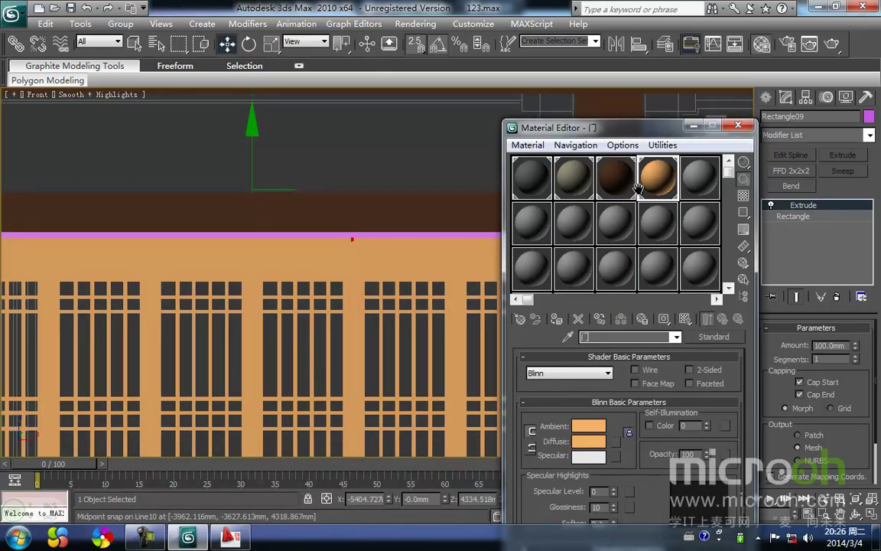
click(691, 128)
- In the top view, move the strip above the doors back in depth to line up with the door jambs
scroll(333, 306, down, 7)
middle_drag(307, 379, 338, 325)
key(t)
scroll(267, 307, down, 4)
key(F3)
scroll(255, 329, down, 4)
middle_drag(254, 348, 279, 292)
key(space)
drag(401, 217, 356, 362)
scroll(344, 368, up, 5)
middle_drag(311, 382, 390, 191)
scroll(336, 309, up, 3)
middle_drag(268, 348, 339, 215)
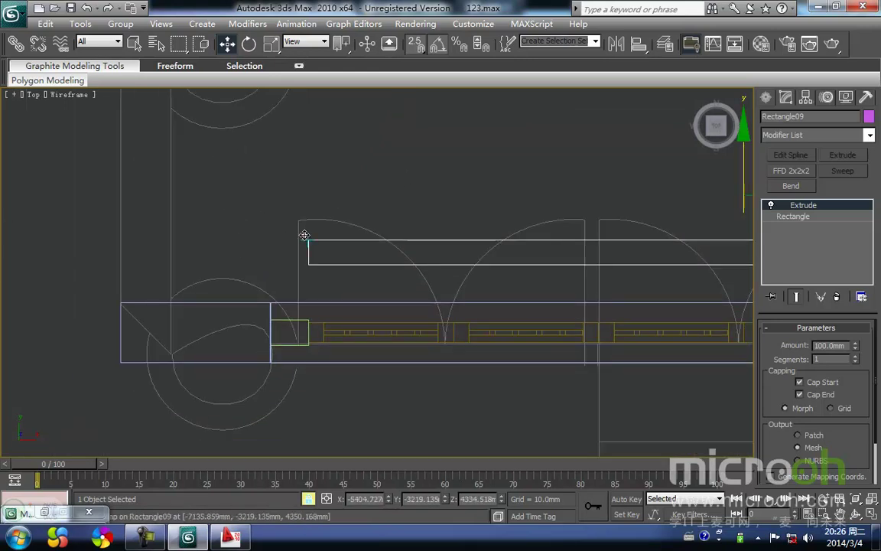
drag(306, 236, 304, 320)
scroll(326, 327, up, 1)
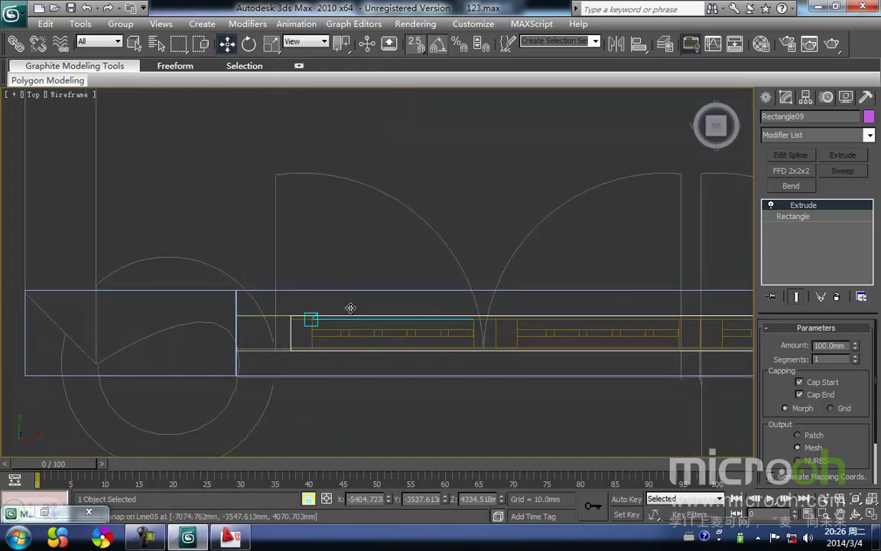
- Examine the finished side bay doors in shaded display, up close and within the whole front elevation
key(f)
scroll(327, 289, up, 4)
key(F3)
scroll(219, 301, down, 2)
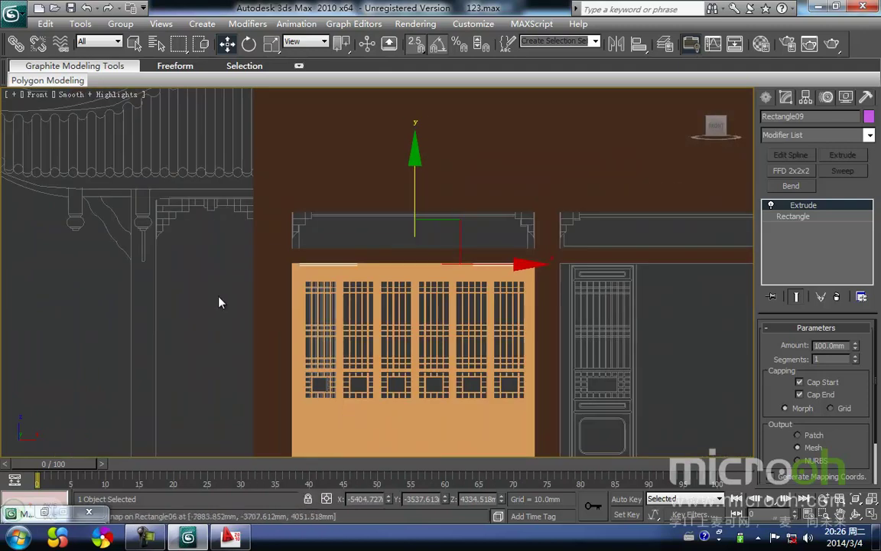
click(218, 300)
scroll(291, 231, up, 5)
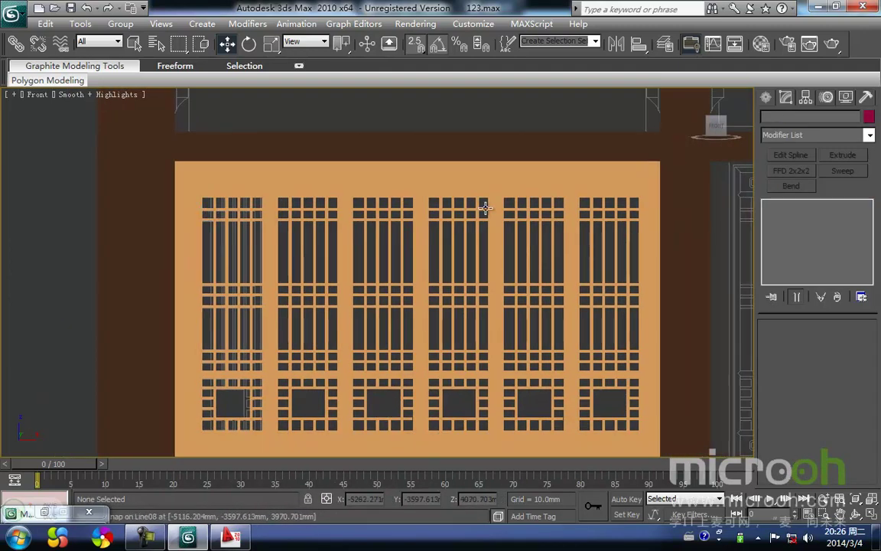
middle_drag(471, 240, 455, 232)
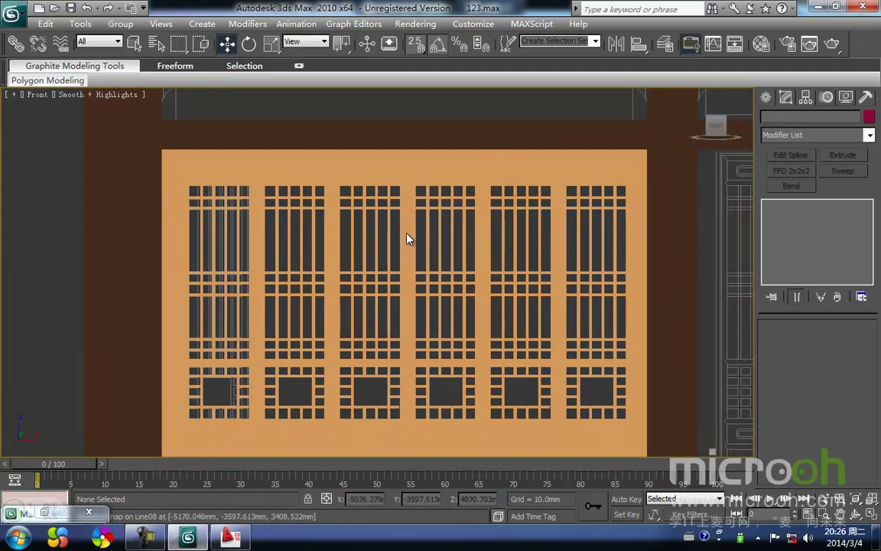
middle_drag(535, 279, 537, 240)
scroll(485, 311, down, 1)
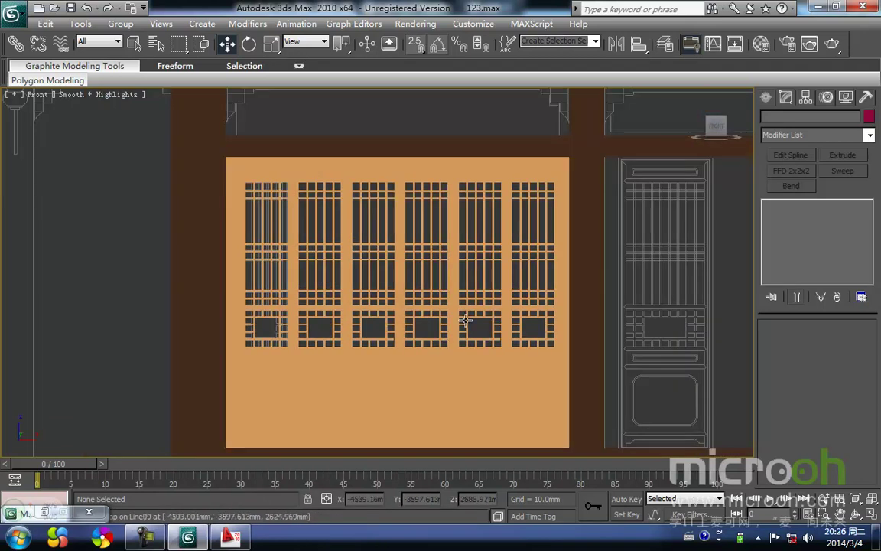
scroll(470, 329, up, 1)
middle_drag(469, 331, 469, 319)
scroll(433, 334, down, 3)
alt+middle_drag(437, 350, 473, 252)
key(f)
key(z)
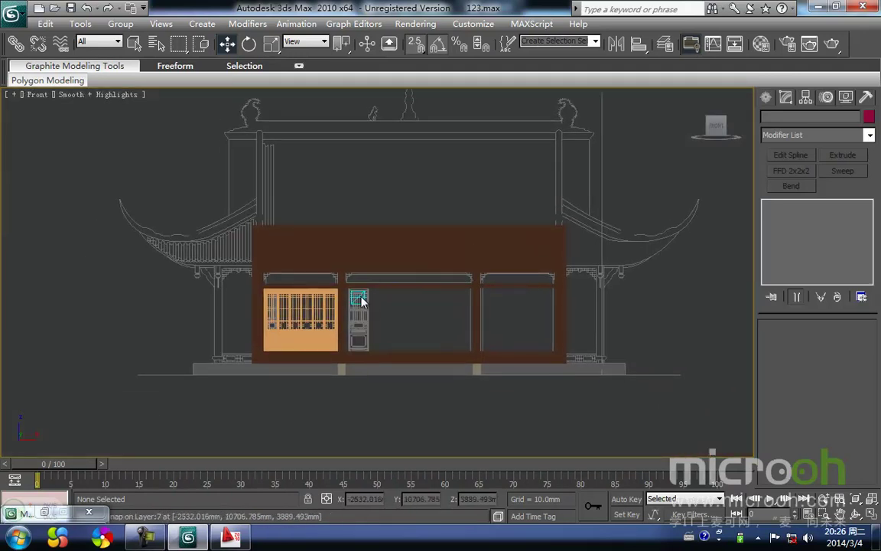
- Examine the wider door panel outline in the centre bay in wireframe display against the side bay doors
key(F3)
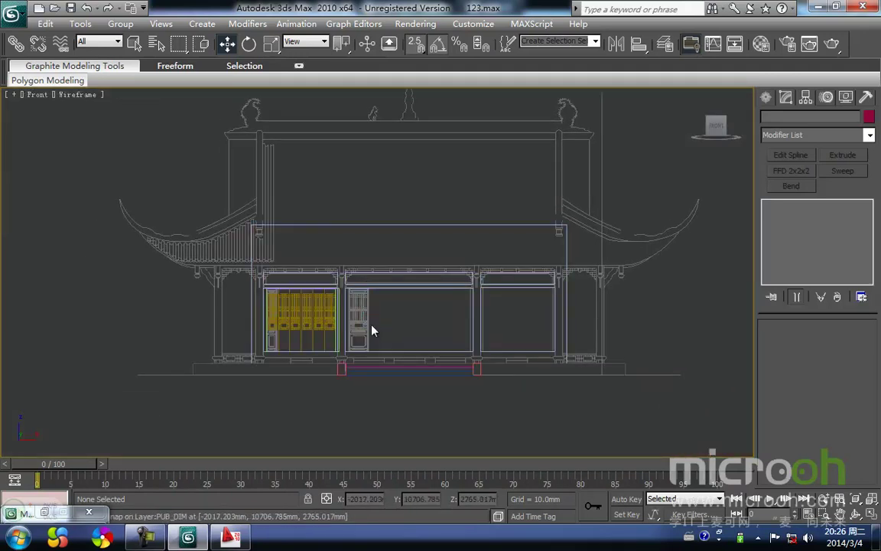
scroll(370, 289, up, 5)
middle_drag(403, 257, 379, 278)
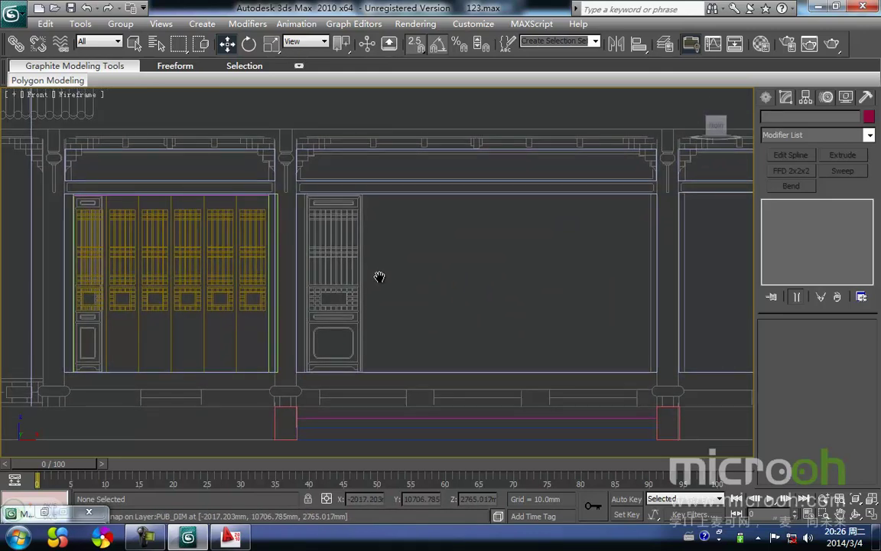
scroll(349, 288, down, 2)
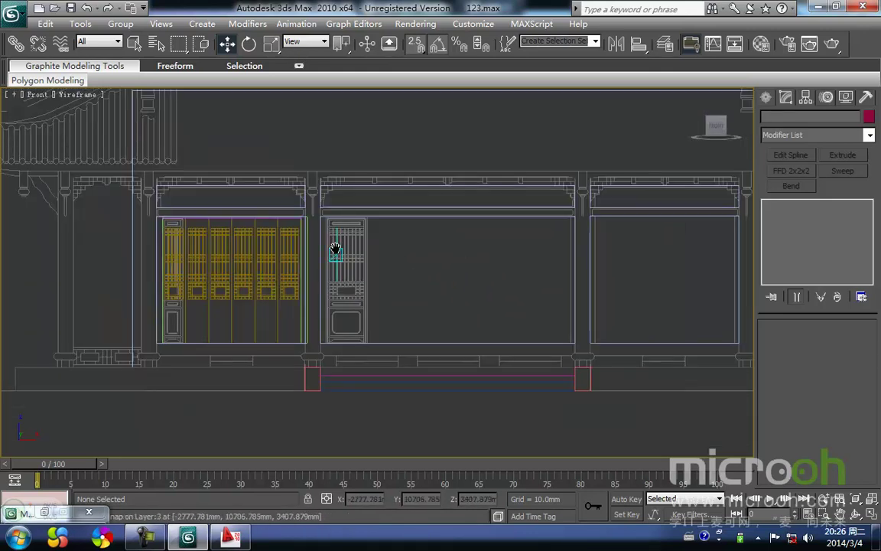
middle_drag(336, 250, 438, 246)
scroll(440, 249, up, 2)
middle_drag(517, 285, 418, 306)
middle_drag(191, 233, 269, 203)
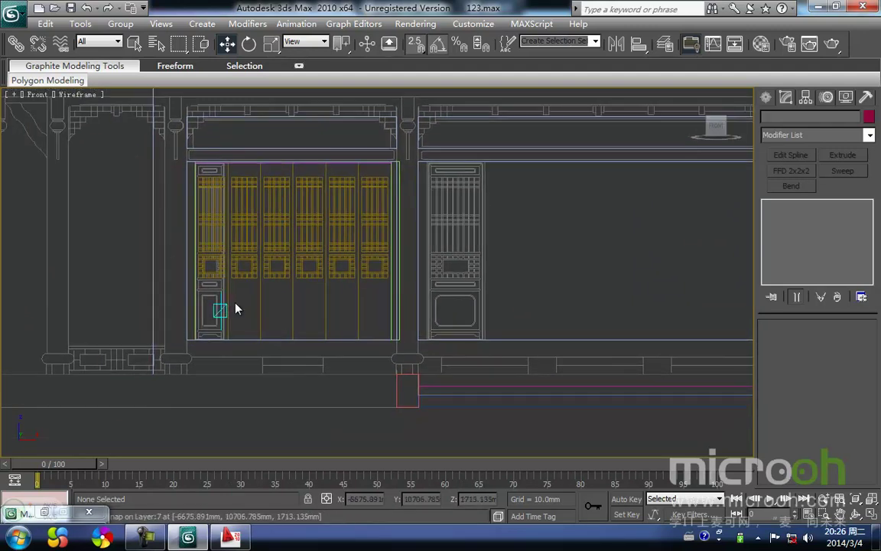
scroll(477, 281, up, 2)
scroll(493, 276, up, 1)
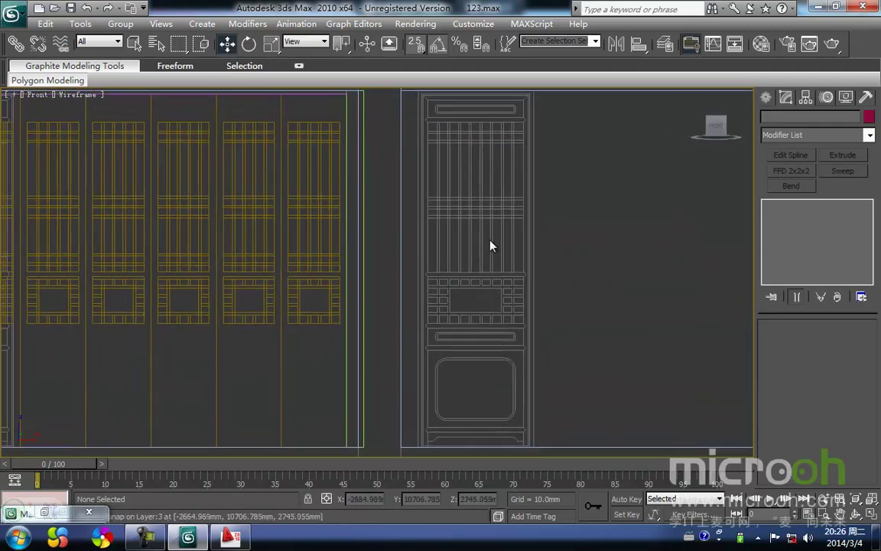
middle_drag(492, 281, 472, 289)
scroll(472, 299, down, 3)
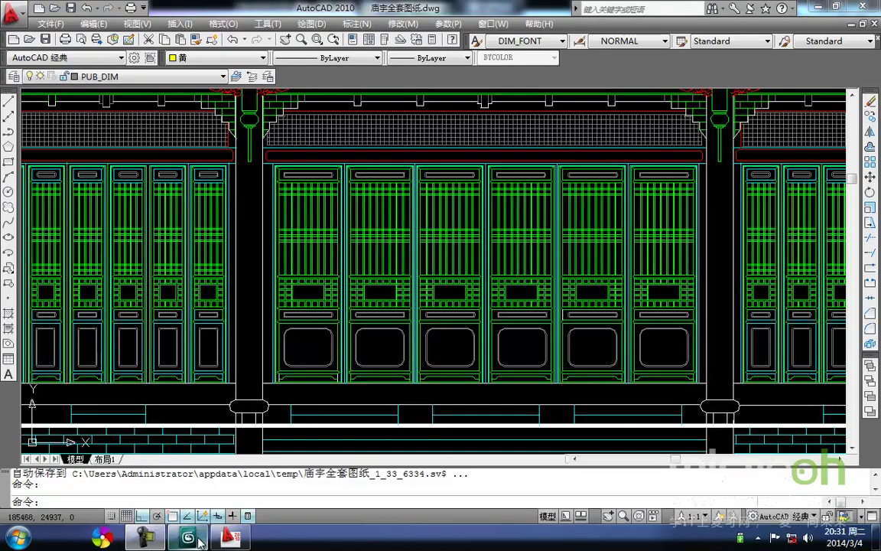
- Switch to 3ds Max and clone the centre bay door panel edge to edge across the bay as 5 instances
click(197, 540)
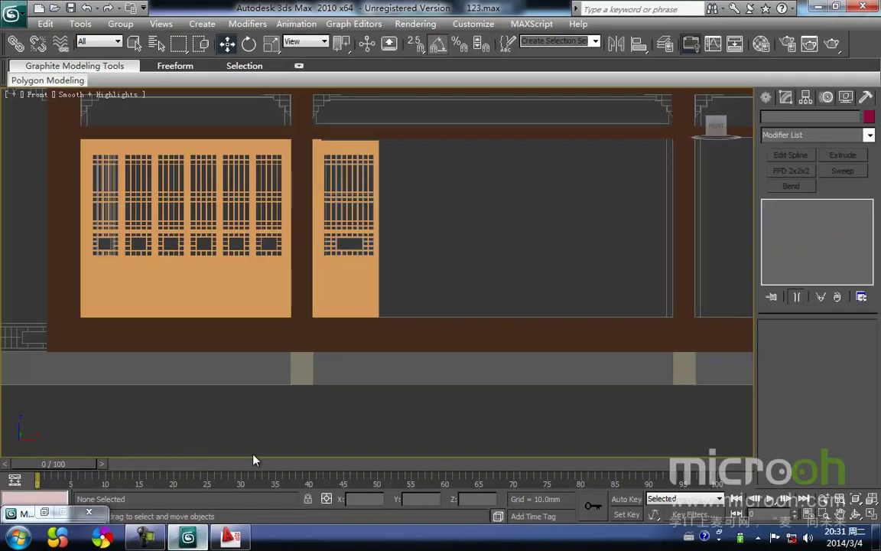
scroll(413, 268, down, 1)
scroll(391, 246, up, 1)
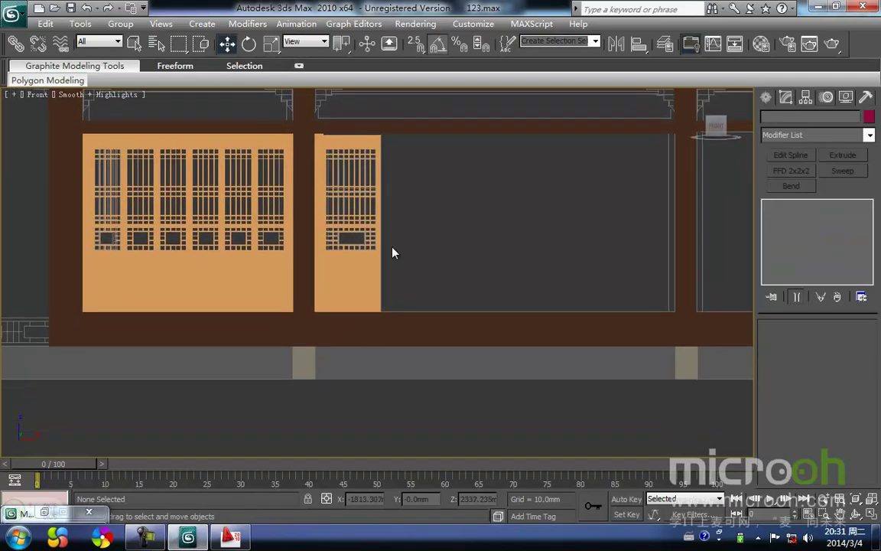
key(F3)
click(325, 244)
middle_drag(422, 196, 384, 219)
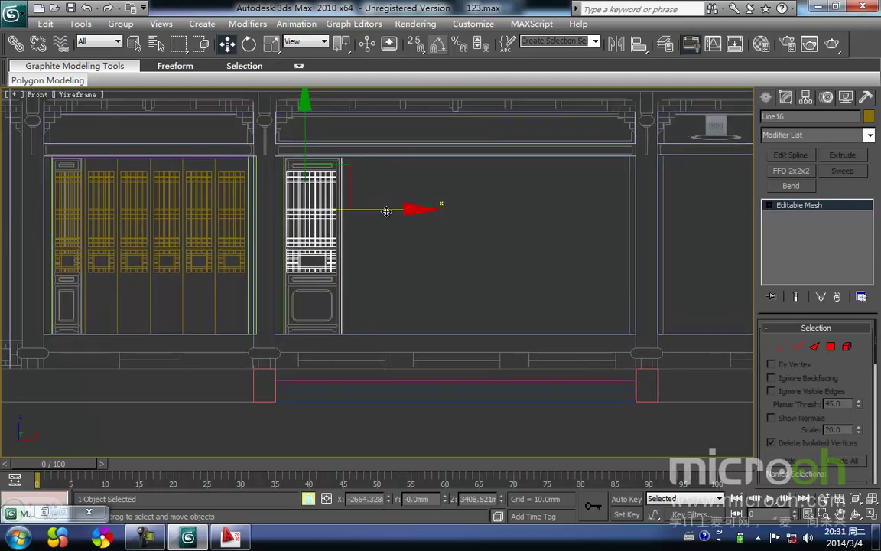
scroll(305, 288, up, 5)
middle_drag(190, 287, 311, 297)
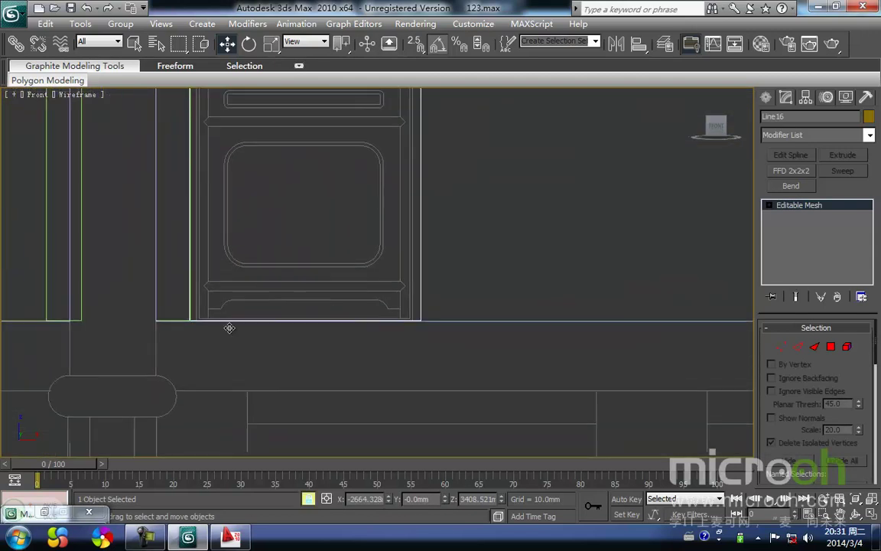
mouse_move(189, 333)
shift+mouse_down()
mouse_move(457, 329)
mouse_move(423, 321)
mouse_move(427, 329)
shift+mouse_up()
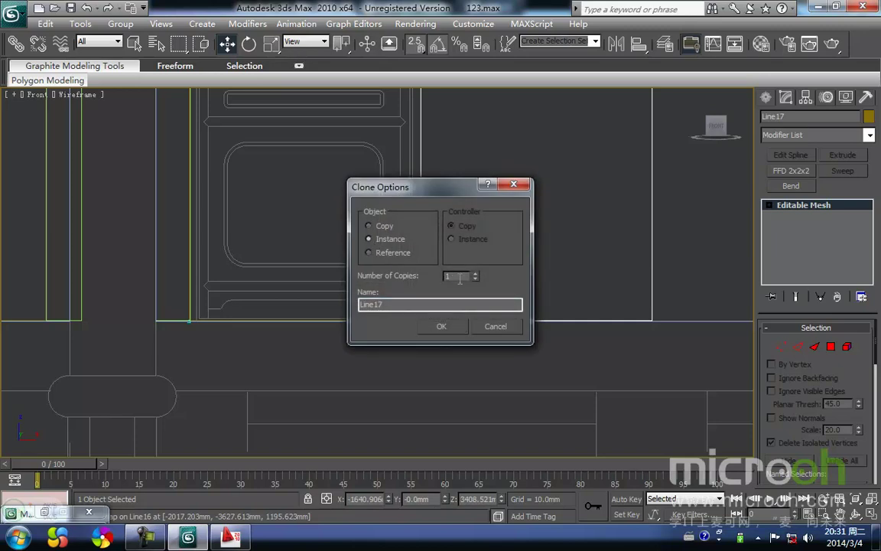
text(5)
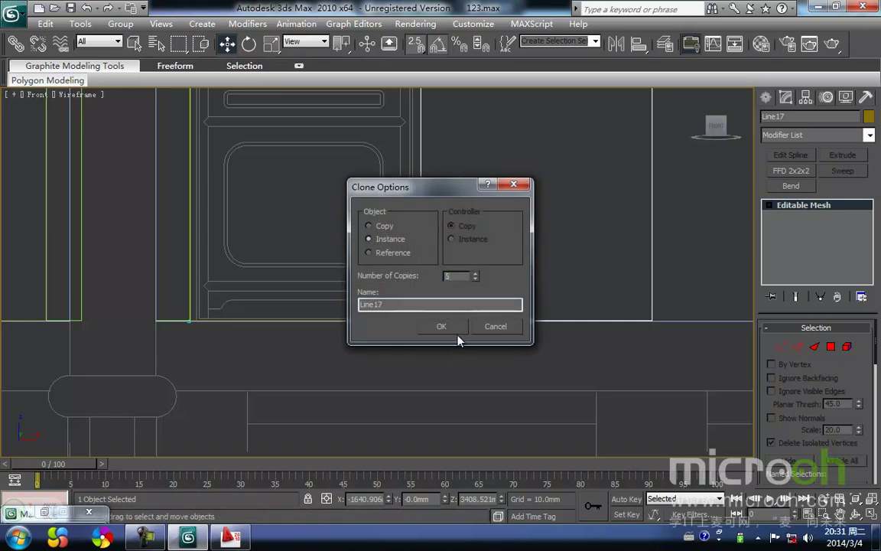
click(441, 327)
scroll(472, 305, down, 6)
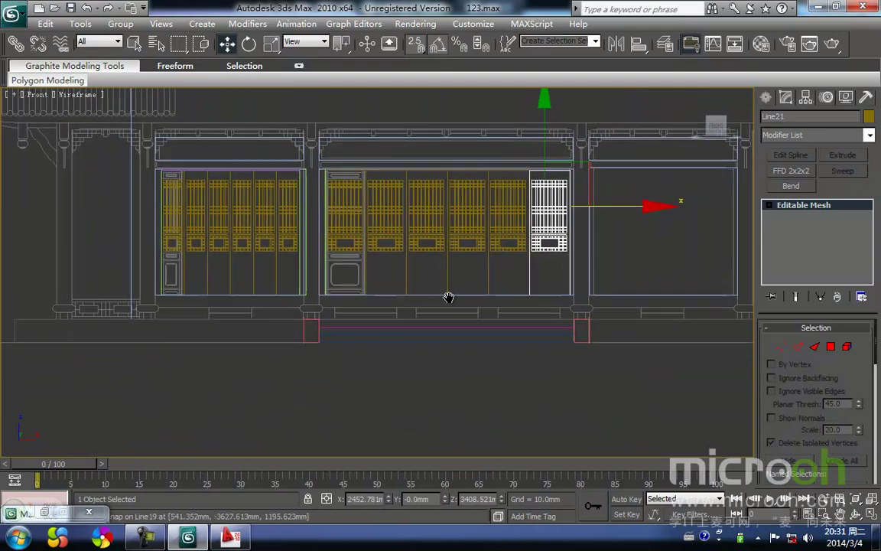
scroll(475, 305, up, 3)
click(662, 293)
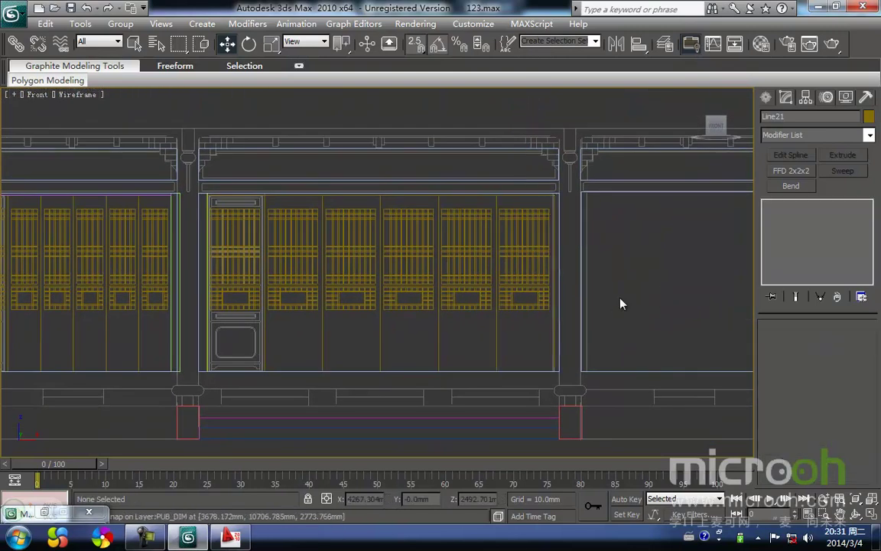
- Copy the centre bay's left door jamb and snap the copy against the right column of the bay
key(F3)
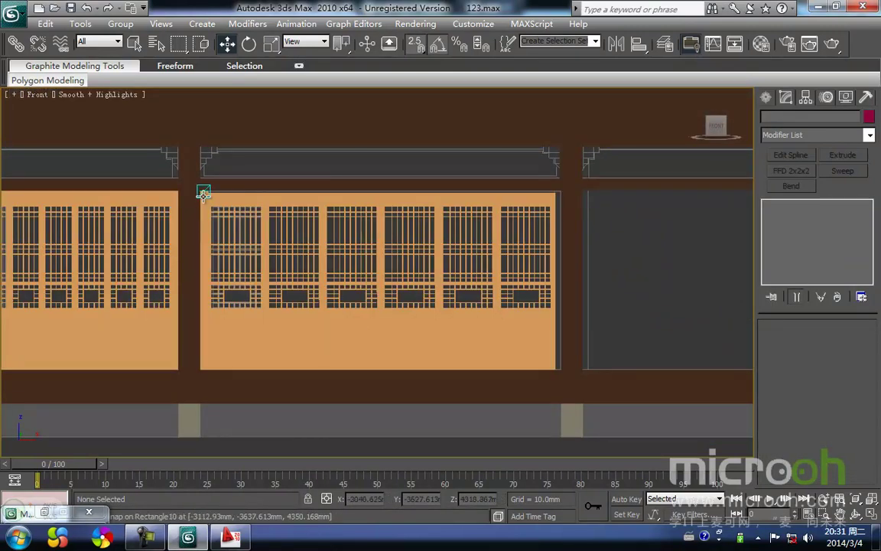
click(203, 193)
drag(295, 279, 630, 286)
key(Return)
scroll(578, 202, up, 5)
scroll(366, 334, down, 2)
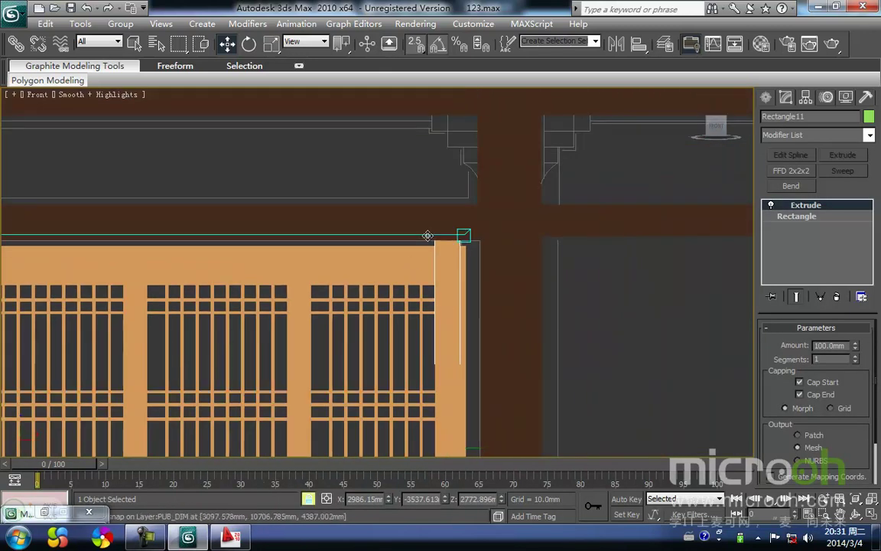
mouse_move(465, 242)
mouse_down()
mouse_move(483, 244)
mouse_move(476, 257)
mouse_up()
scroll(430, 271, up, 2)
scroll(476, 265, down, 6)
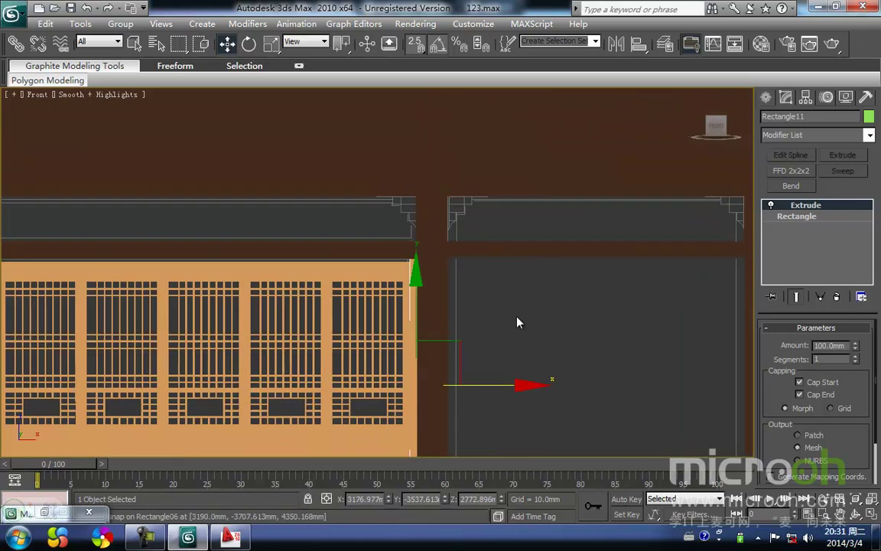
key(space)
click(518, 314)
- Clone the strip above the side bay doors as a Copy and snap its left end to the centre bay's left jamb
middle_drag(224, 240, 473, 303)
middle_drag(270, 329, 559, 304)
scroll(389, 296, up, 3)
mouse_move(293, 311)
middle_down()
mouse_move(333, 286)
mouse_move(300, 265)
middle_up()
key(F3)
click(378, 289)
key(space)
scroll(301, 265, down, 3)
mouse_move(357, 268)
mouse_down()
mouse_move(549, 291)
mouse_move(597, 284)
mouse_up()
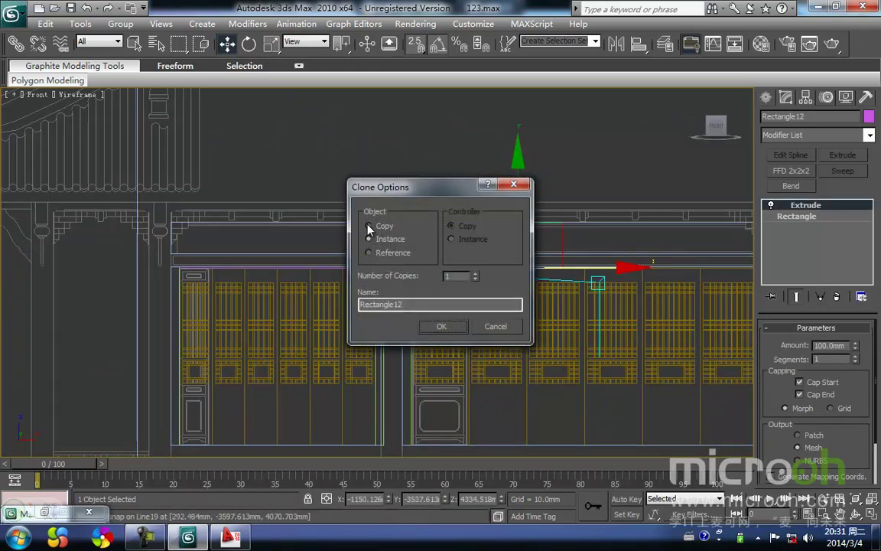
click(444, 328)
scroll(350, 299, up, 5)
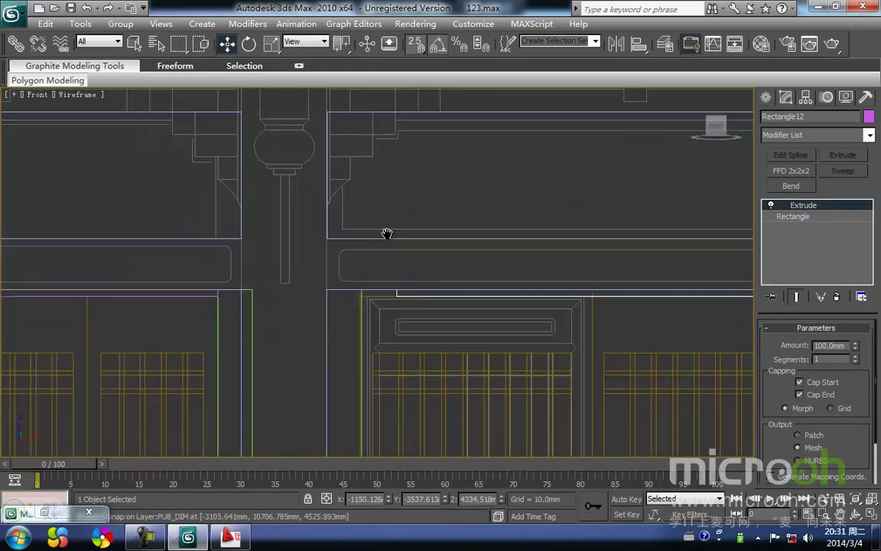
key(space)
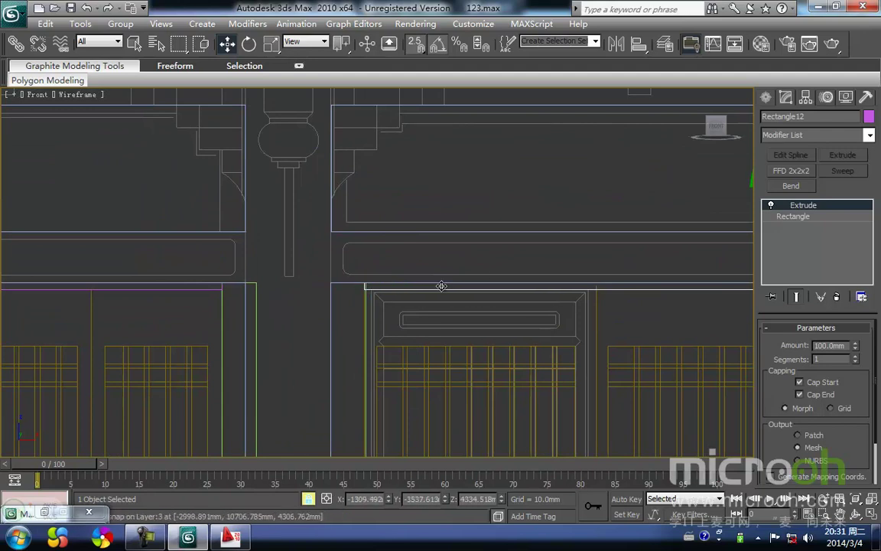
middle_drag(440, 273, 457, 263)
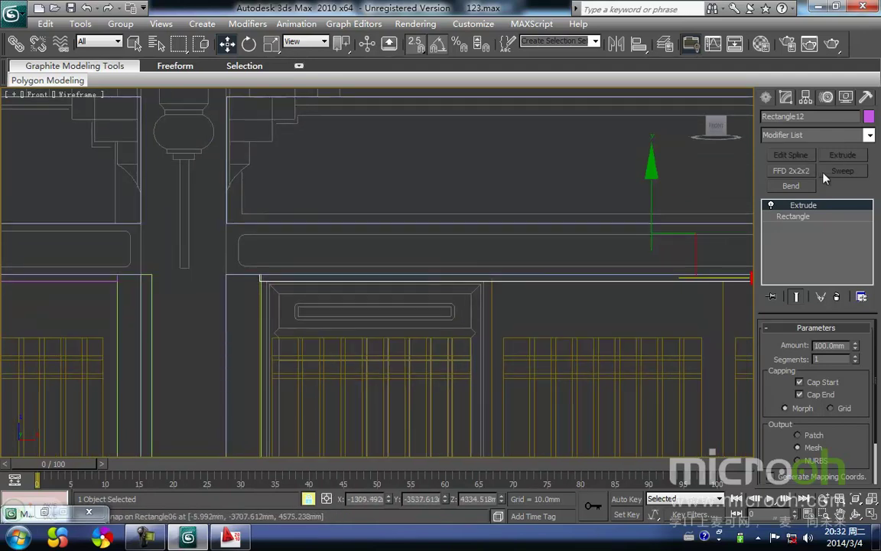
- Add an Edit Mesh modifier to the copied strip and move its right-end vertices to the centre bay's right jamb
click(871, 137)
key(e)
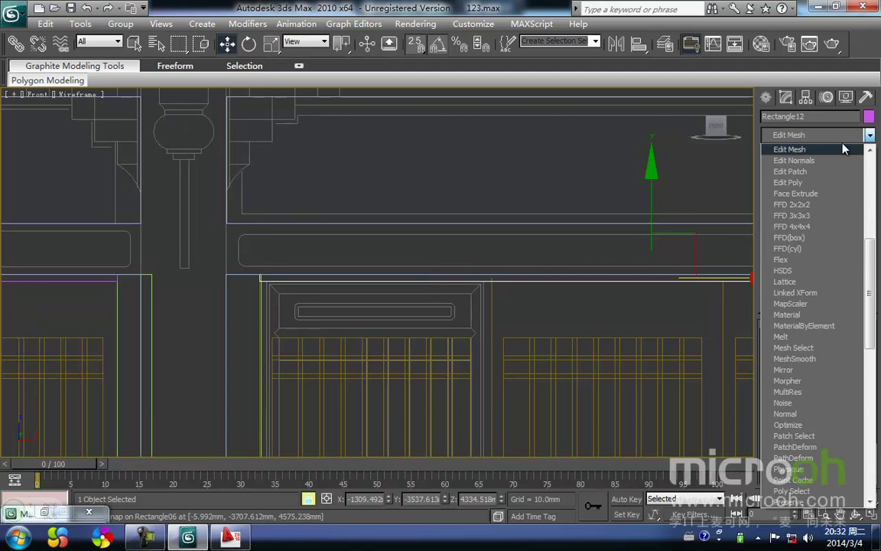
click(834, 153)
middle_drag(585, 281, 427, 309)
scroll(427, 309, down, 2)
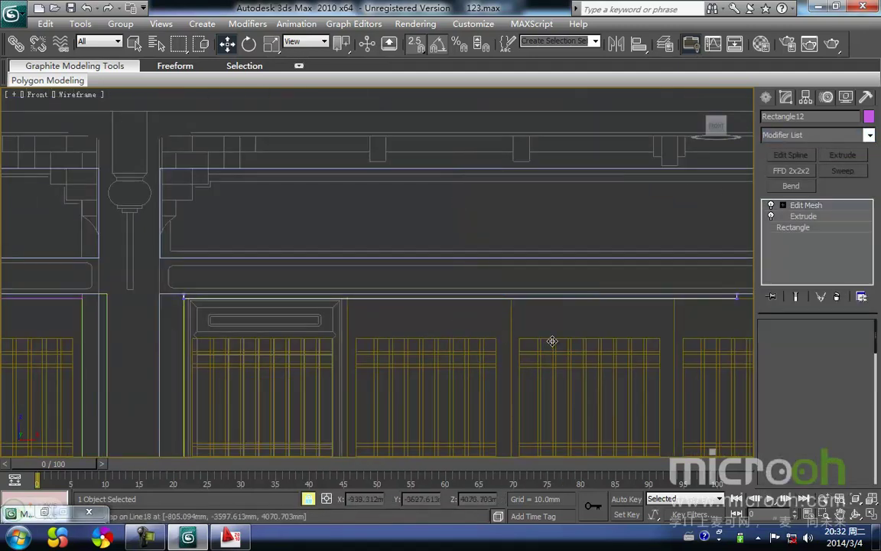
middle_drag(542, 344, 305, 331)
click(499, 287)
middle_drag(537, 336, 417, 304)
scroll(421, 306, down, 3)
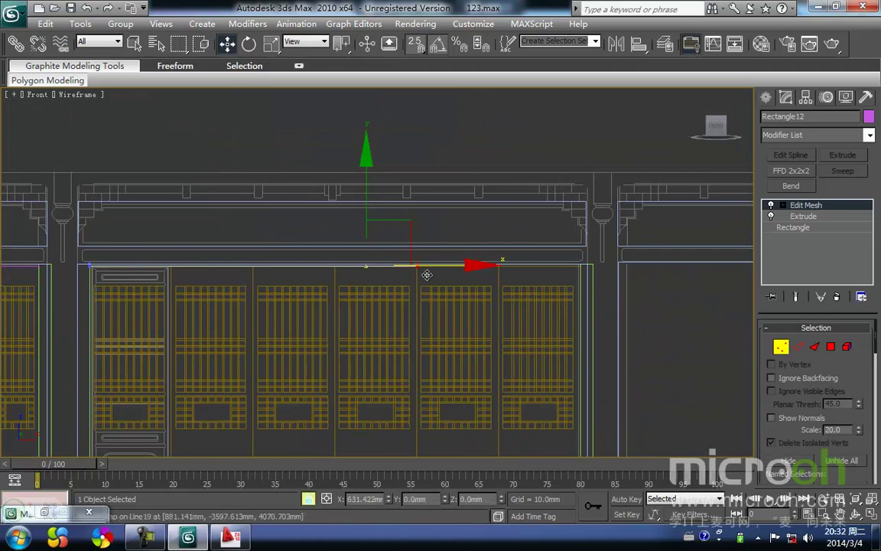
middle_drag(602, 277, 308, 289)
scroll(598, 315, up, 1)
middle_drag(598, 315, 474, 312)
scroll(475, 311, down, 1)
click(781, 348)
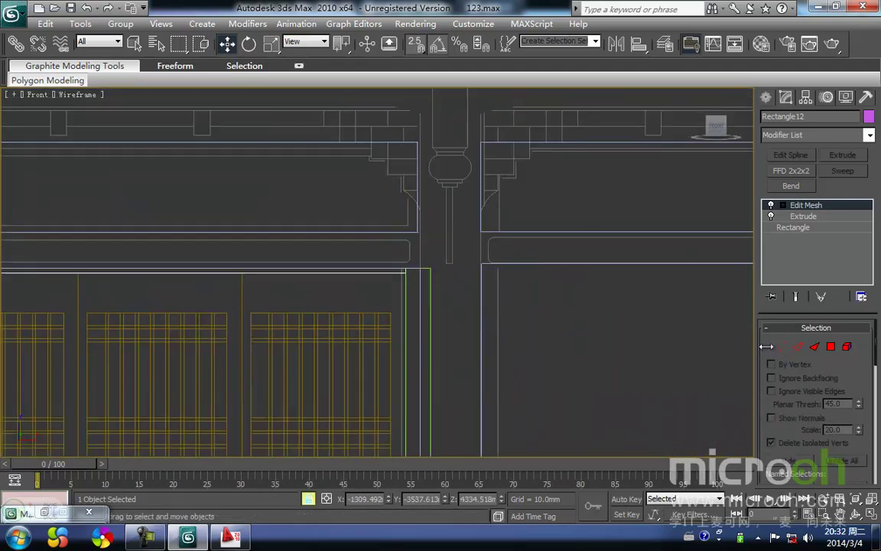
key(space)
click(552, 345)
middle_drag(547, 346, 549, 340)
key(F3)
- Select the left side bay's door panels, jambs and top strip, excluding neighbouring geometry, and group them
scroll(548, 351, down, 4)
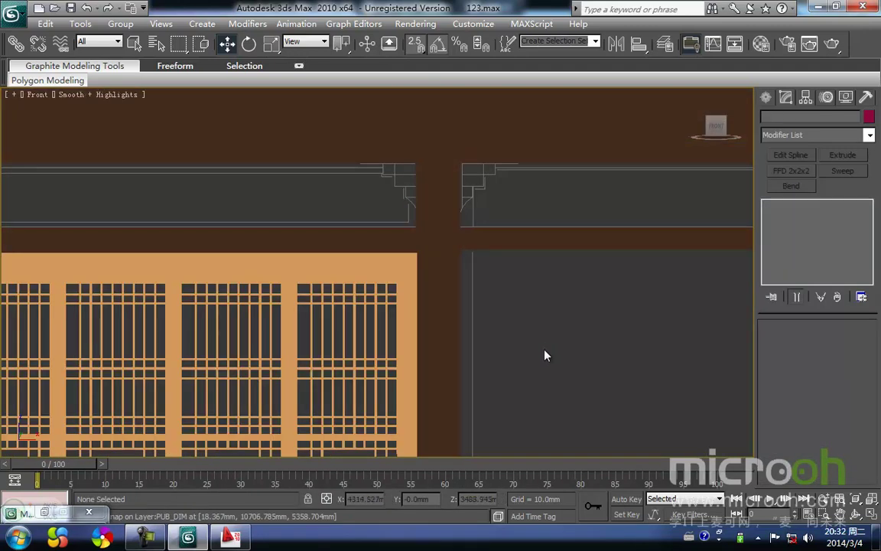
middle_drag(469, 312, 665, 299)
scroll(191, 274, up, 2)
middle_drag(190, 275, 240, 280)
key(F3)
scroll(306, 276, up, 4)
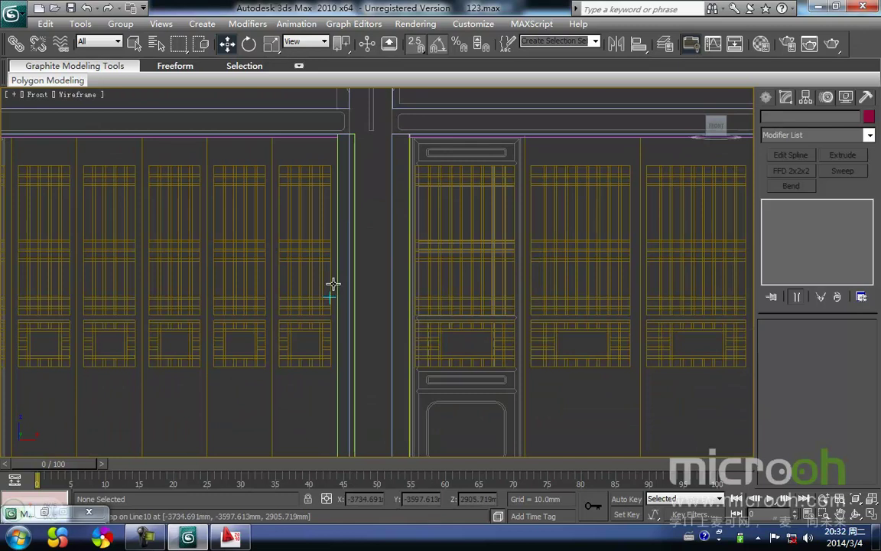
drag(85, 203, 87, 204)
middle_drag(94, 212, 254, 237)
alt+drag(453, 183, 99, 168)
click(120, 24)
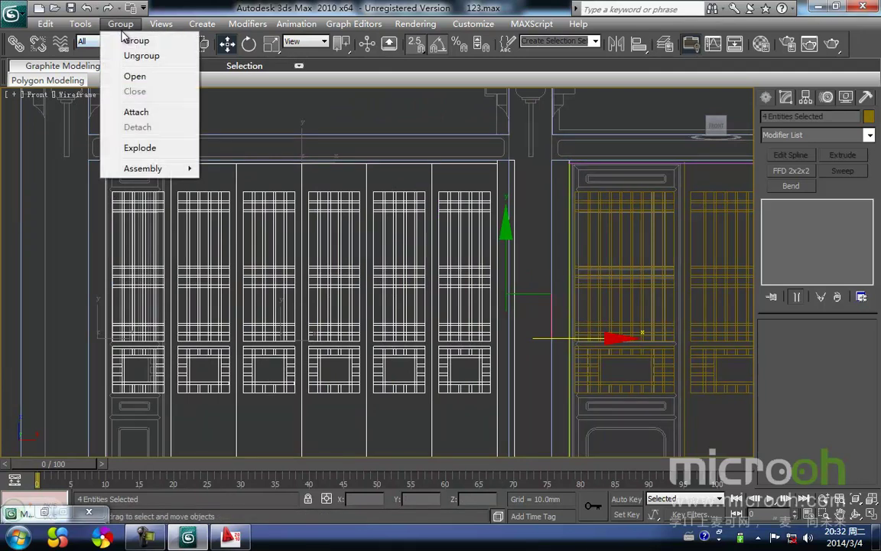
click(135, 42)
click(448, 289)
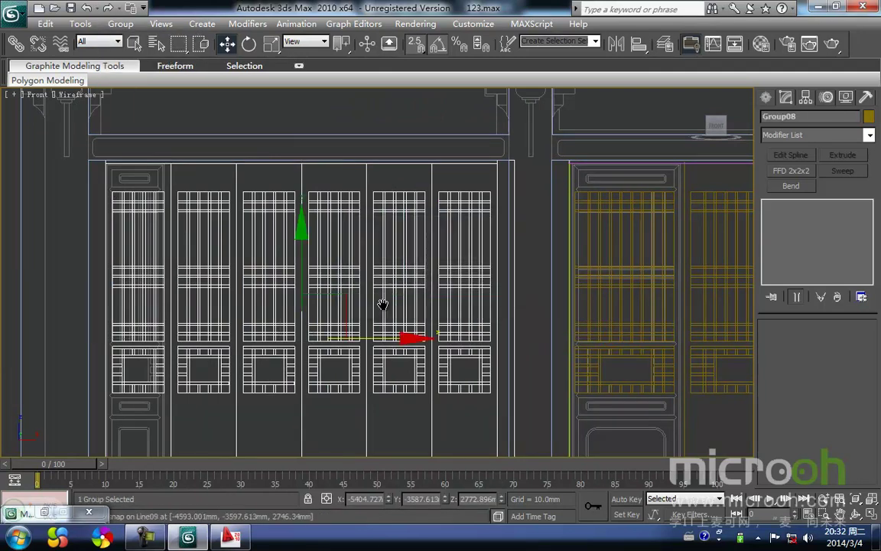
- Clone the side bay door group as a Copy and snap it into the right side bay opening between the columns
scroll(245, 253, down, 3)
shift+drag(252, 263, 631, 263)
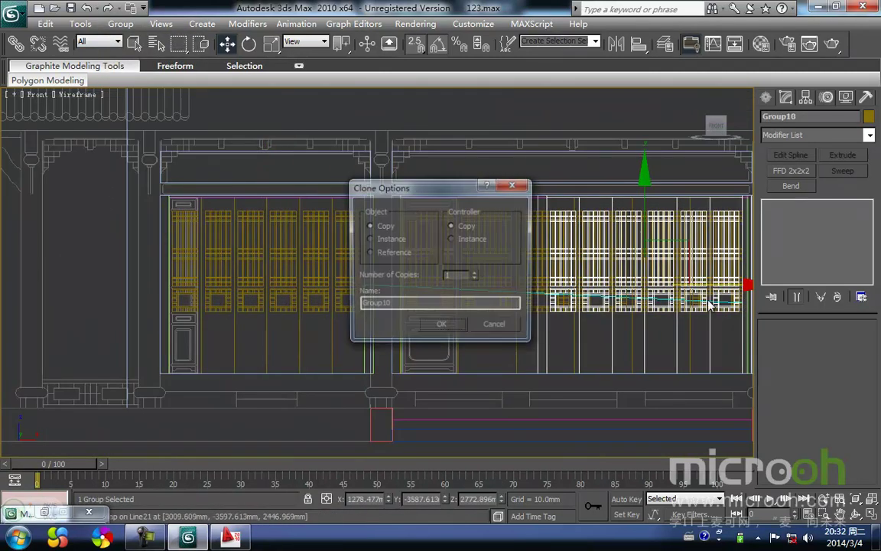
click(442, 332)
middle_drag(538, 322, 240, 316)
key(space)
drag(464, 280, 693, 280)
scroll(575, 330, up, 3)
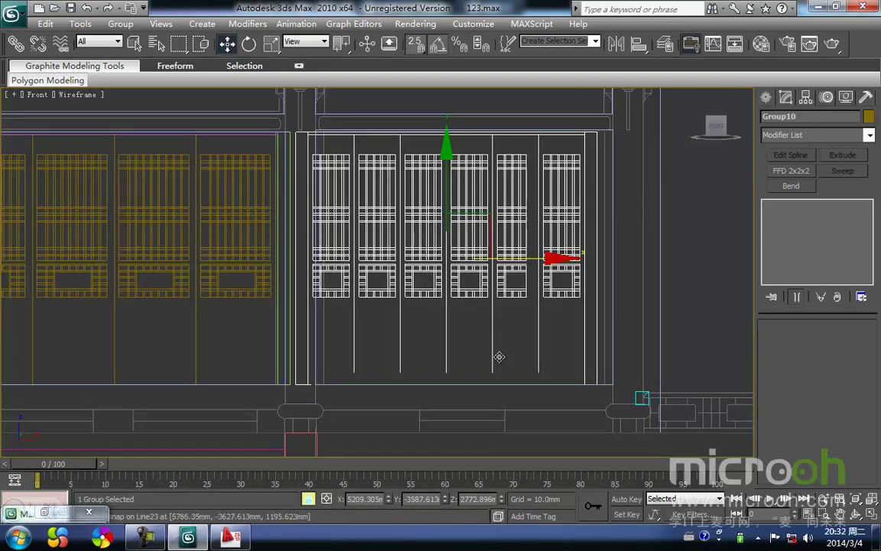
middle_drag(535, 365, 596, 328)
drag(357, 351, 376, 350)
middle_drag(433, 324, 420, 333)
- Examine the doors of all three bays in shaded display along the front elevation
key(F3)
scroll(530, 344, down, 2)
middle_drag(532, 348, 427, 331)
scroll(427, 332, down, 1)
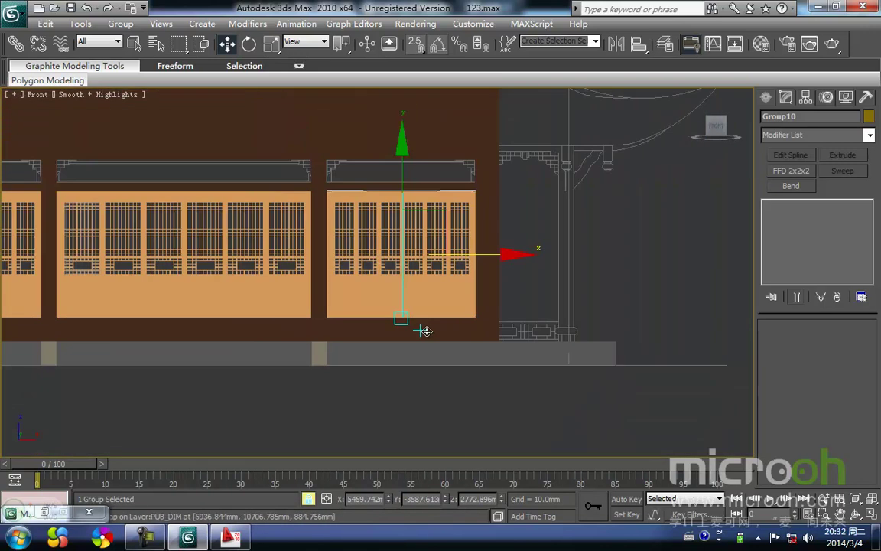
scroll(497, 384, down, 2)
click(286, 358)
middle_drag(182, 321, 241, 334)
scroll(176, 208, up, 3)
middle_drag(163, 188, 462, 321)
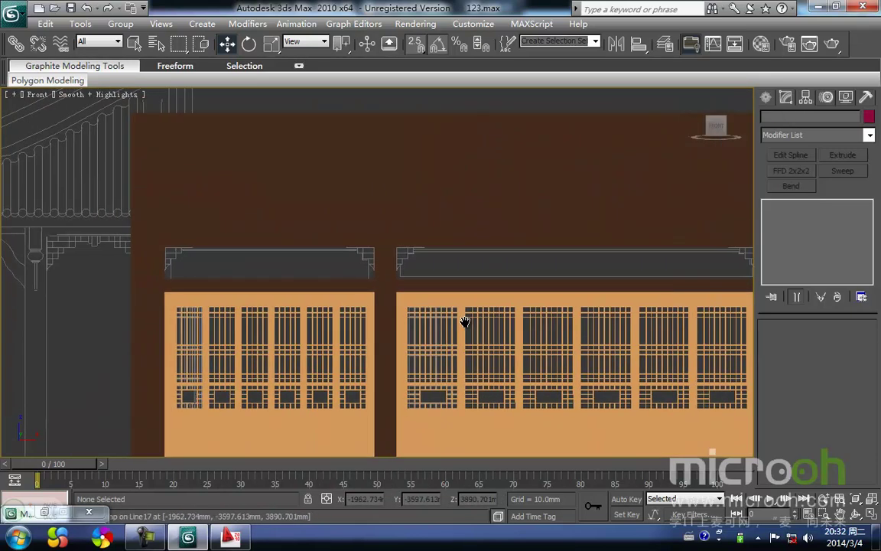
middle_drag(427, 267, 378, 245)
middle_drag(250, 291, 296, 283)
- Switch to AutoCAD and examine the grid lattice and corner brackets above the side bay and centre bay doors
click(224, 545)
middle_drag(278, 188, 479, 258)
scroll(225, 201, up, 2)
middle_drag(208, 190, 239, 222)
middle_drag(511, 260, 490, 263)
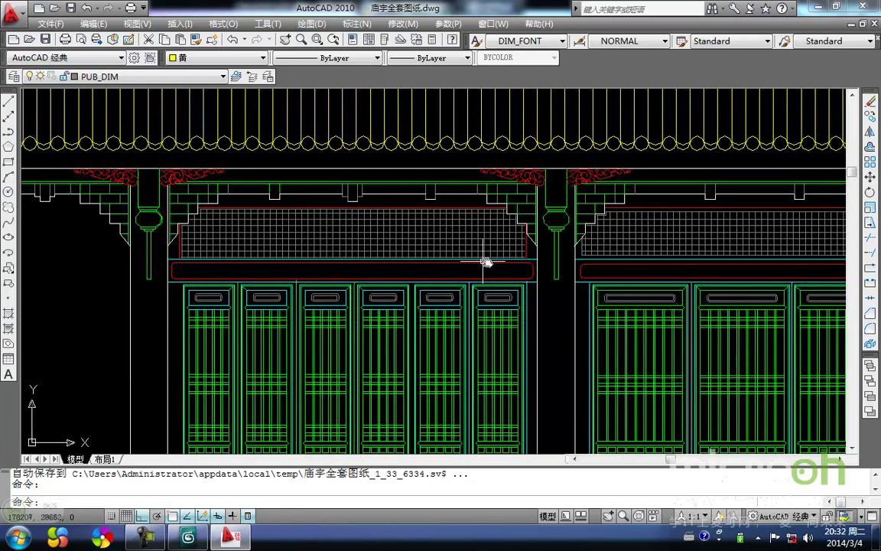
scroll(528, 268, up, 2)
middle_drag(430, 236, 552, 276)
middle_drag(321, 226, 356, 230)
scroll(356, 230, down, 2)
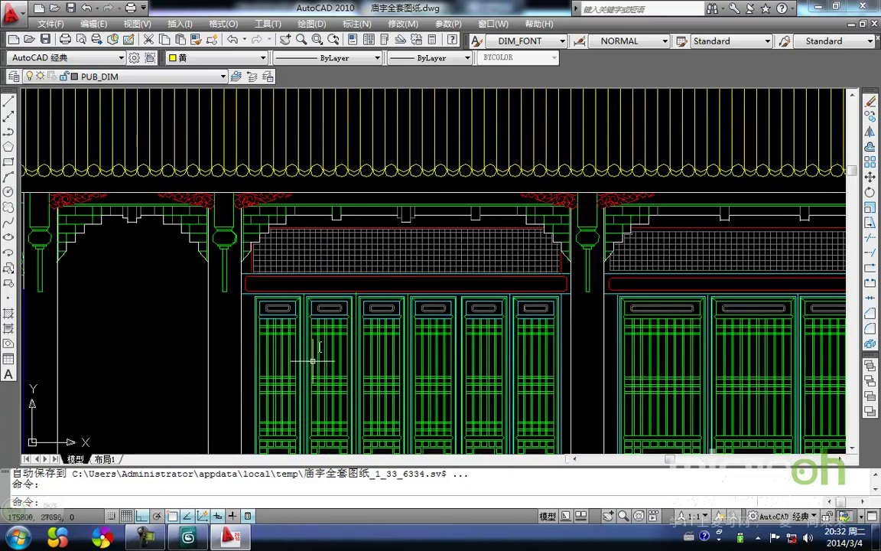
scroll(368, 259, up, 1)
scroll(359, 264, up, 1)
middle_drag(302, 285, 286, 289)
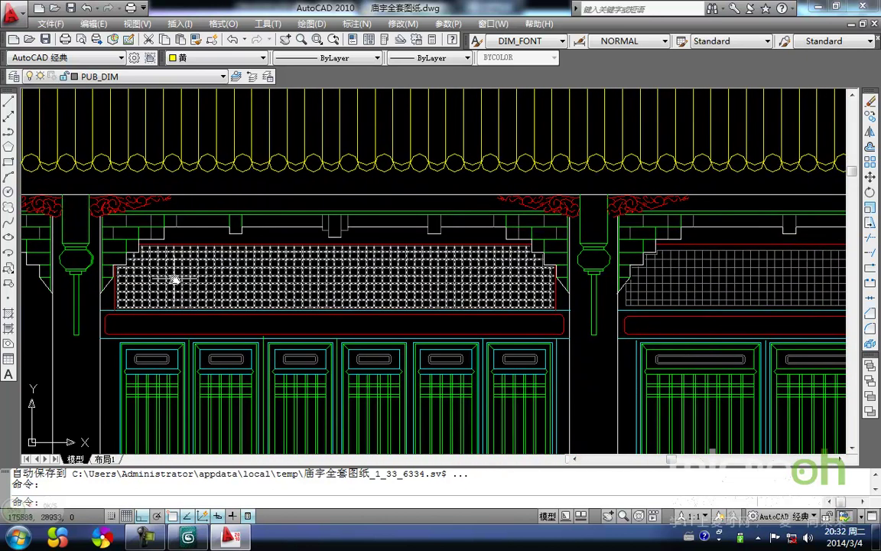
scroll(176, 278, down, 2)
middle_drag(232, 282, 241, 277)
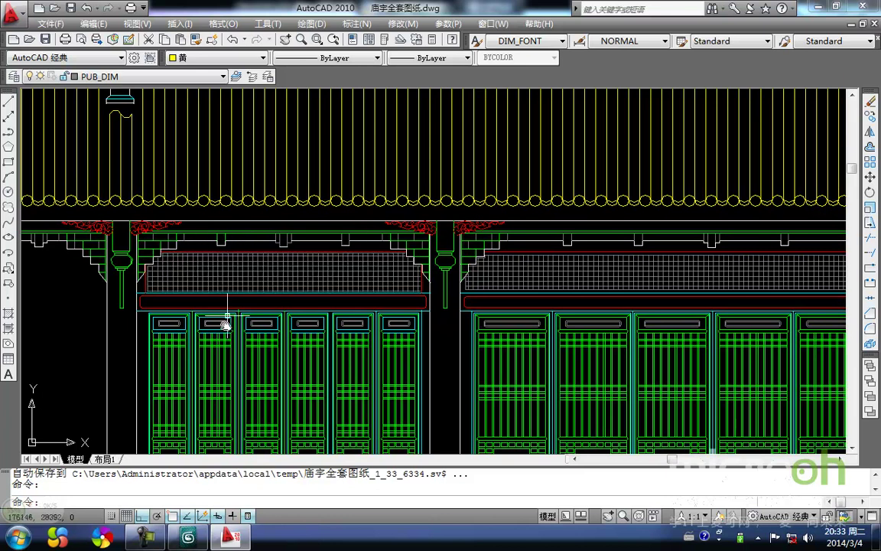
- Switch to 3ds Max and draw a rectangle about 3718 mm wide and 560 mm high over the opening above the left side bay doors
click(191, 542)
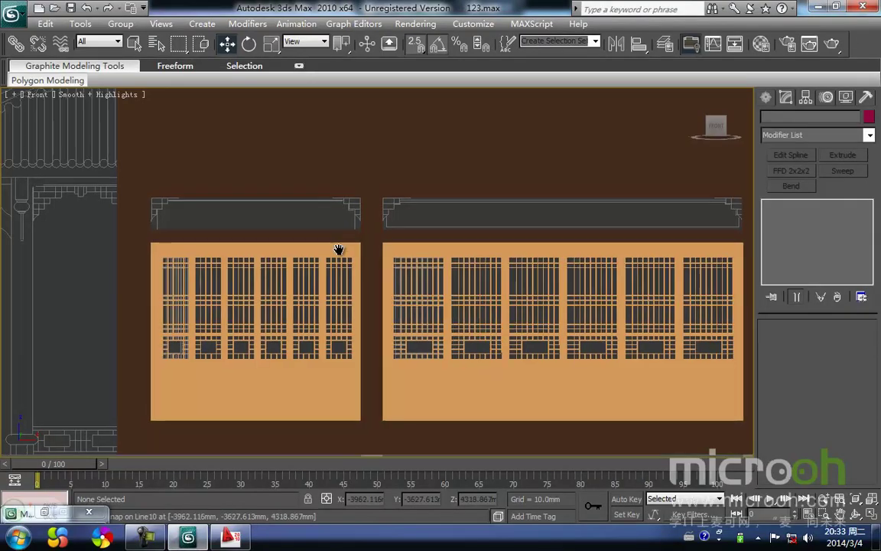
scroll(329, 249, up, 2)
right_click(313, 255)
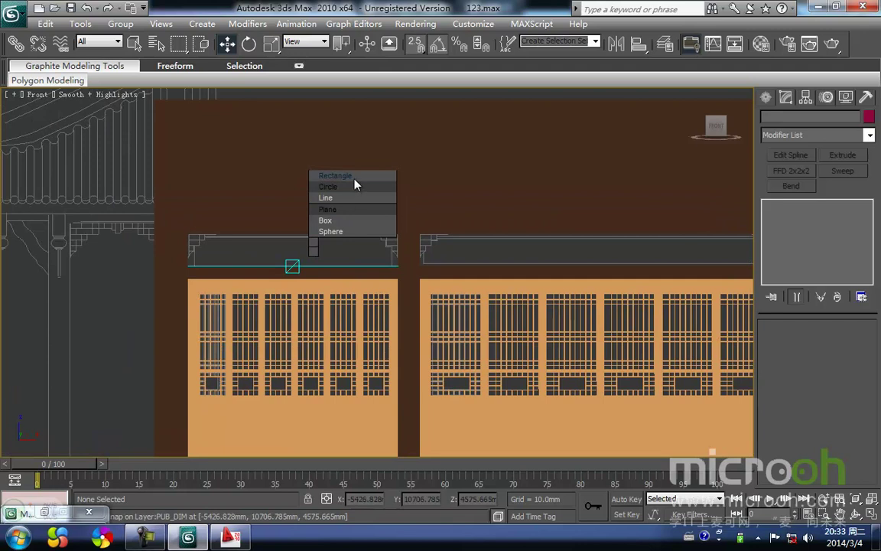
click(356, 176)
middle_drag(271, 249, 285, 228)
key(F3)
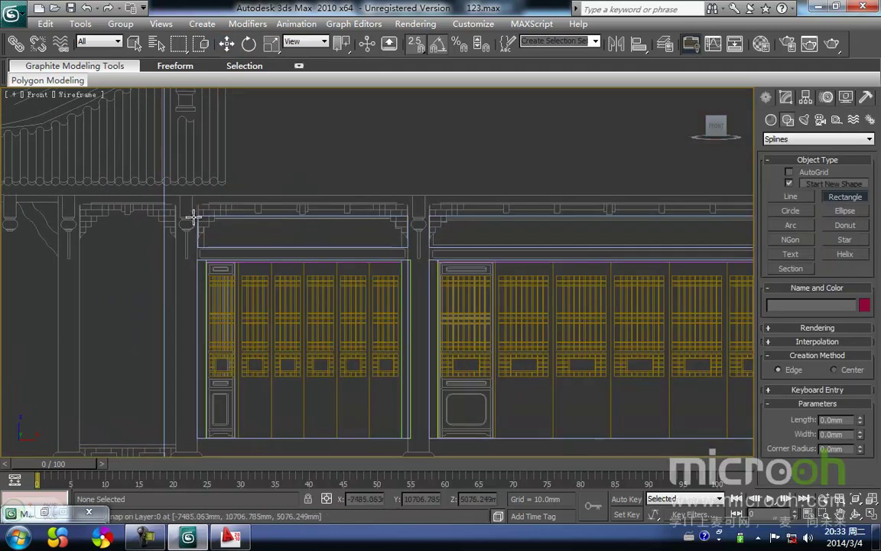
drag(197, 216, 409, 246)
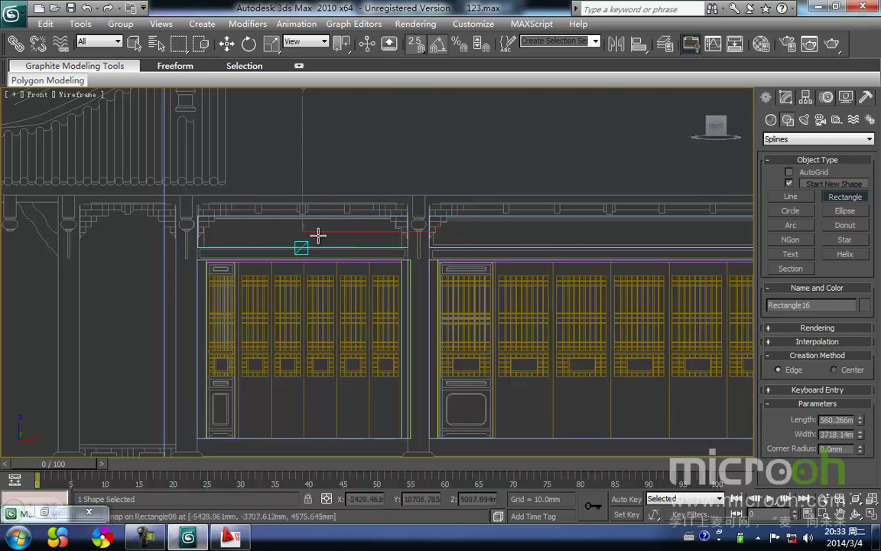
- Apply a Sweep with a 50 by 50 mm rectangular bar section to the rectangle above the left side bay doors
middle_drag(561, 226, 432, 269)
click(786, 98)
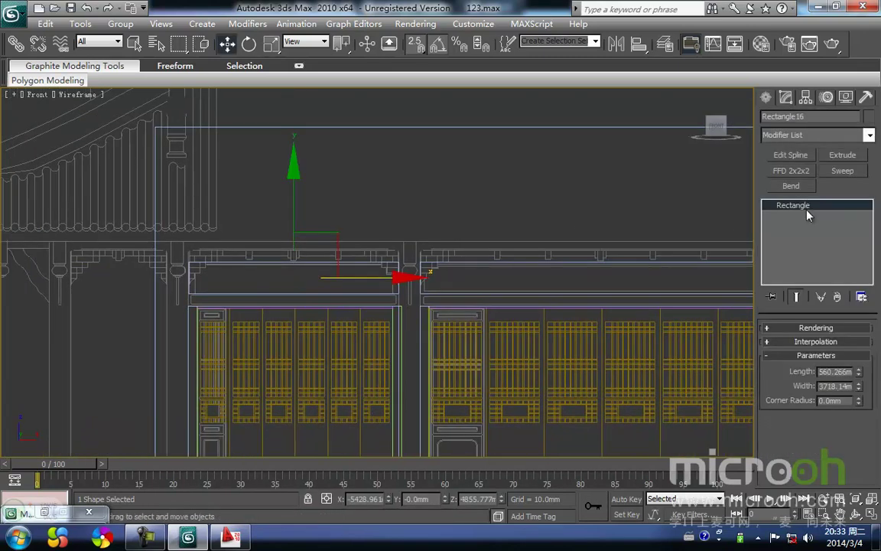
click(843, 171)
scroll(824, 394, up, 10)
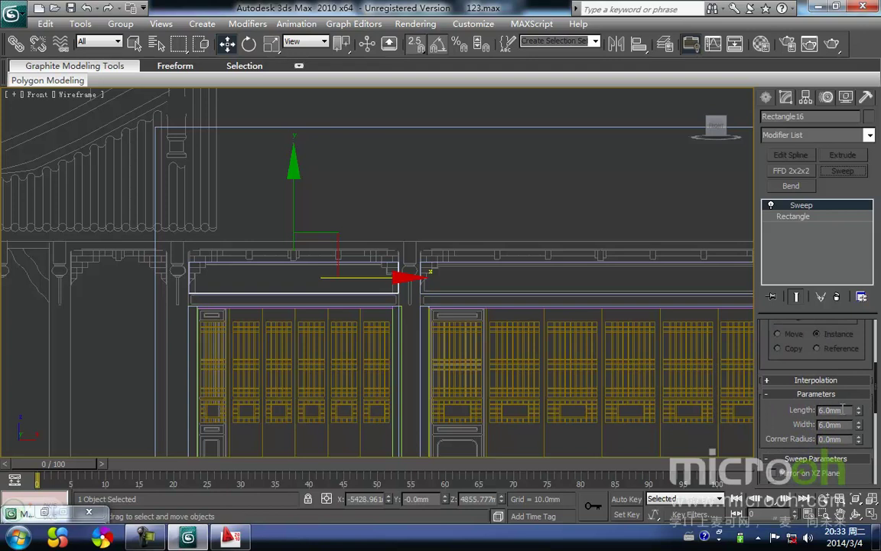
text(50)
key(Return)
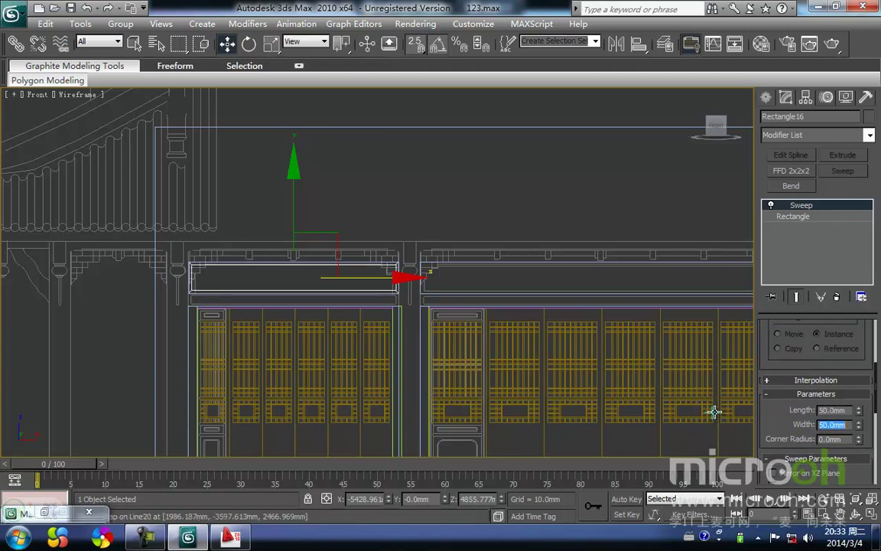
- Align the swept frame with the dark brown wall object Rectangle06
scroll(222, 274, up, 3)
key(F3)
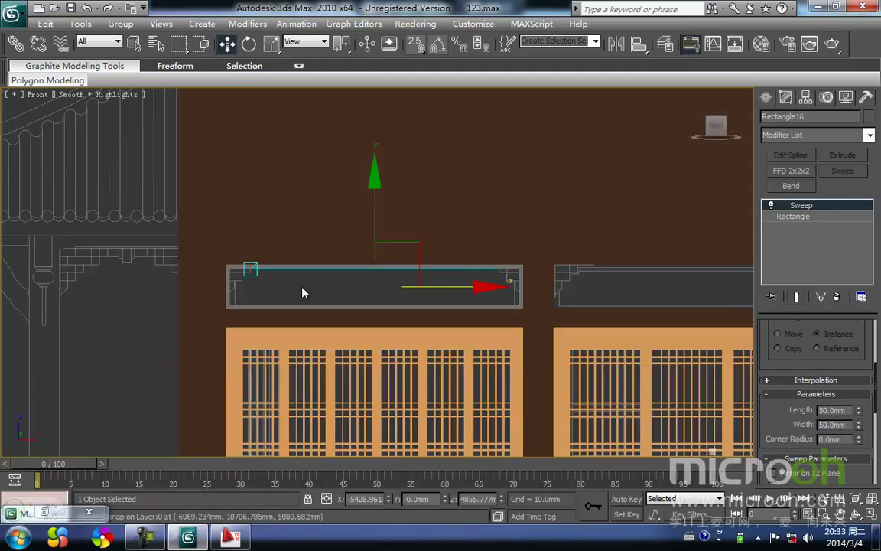
key(alt+a)
click(300, 255)
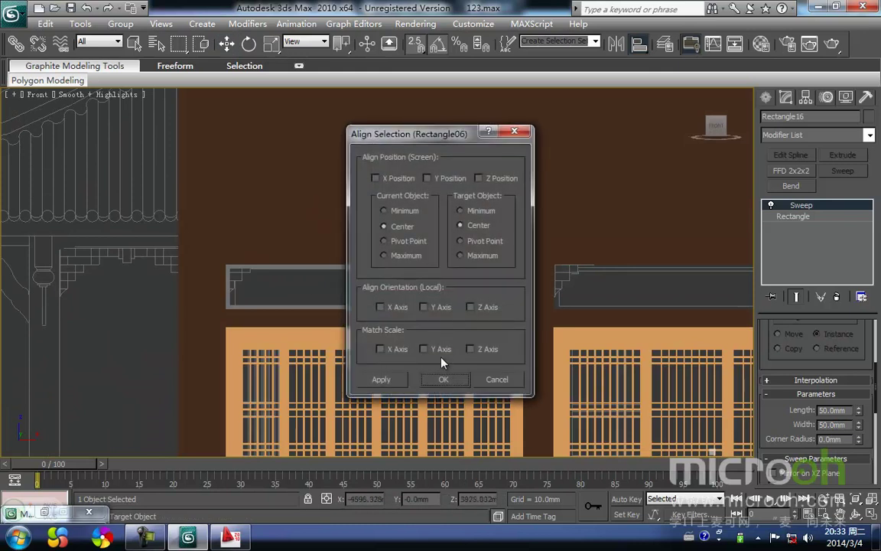
click(446, 380)
- Assign the orange 门 material to the swept frame above the left side bay doors
middle_drag(335, 295, 314, 309)
key(m)
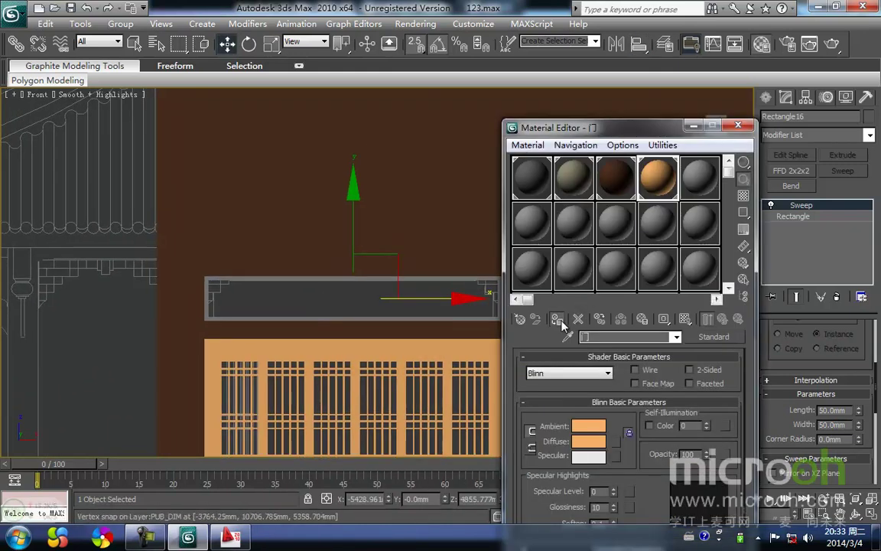
middle_drag(289, 289, 326, 283)
click(693, 124)
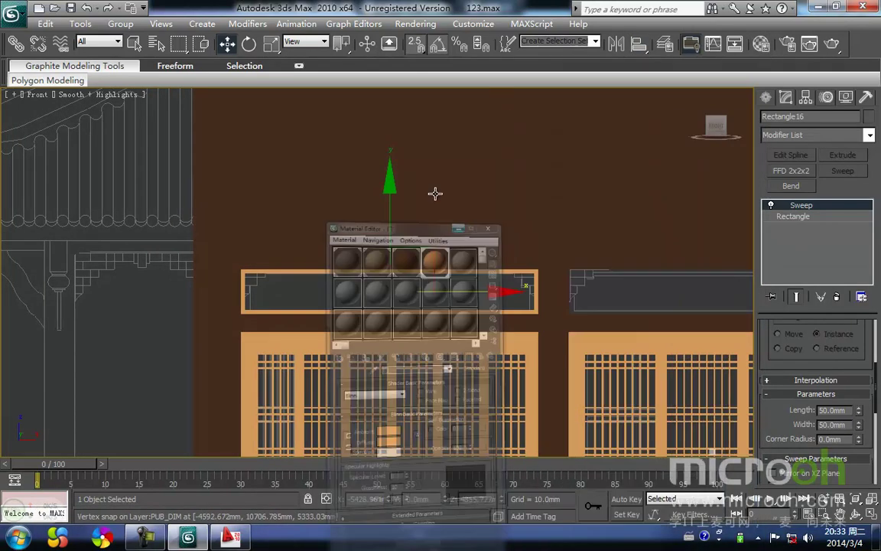
- Draw a rectangle about 3618 mm wide and 460 mm high snapped to the inner corners of the frame
right_click(134, 179)
click(157, 131)
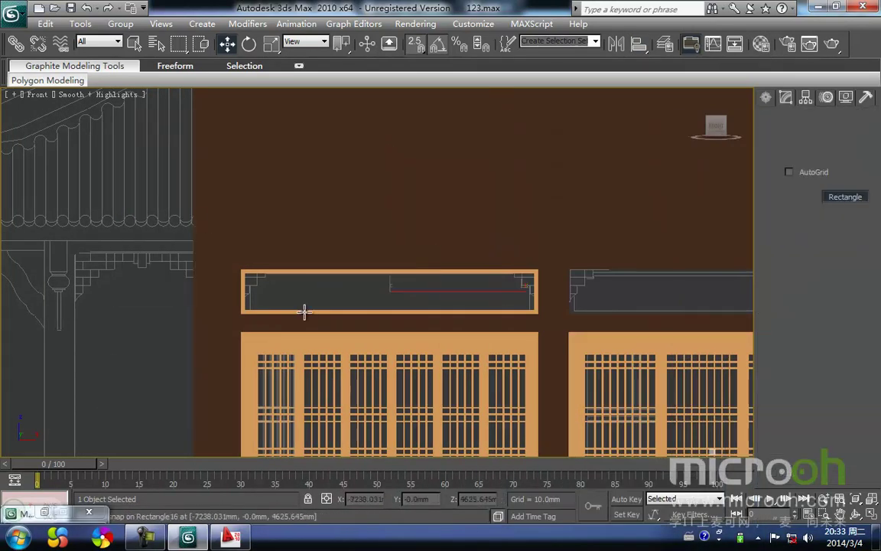
scroll(280, 305, up, 2)
middle_drag(268, 305, 247, 303)
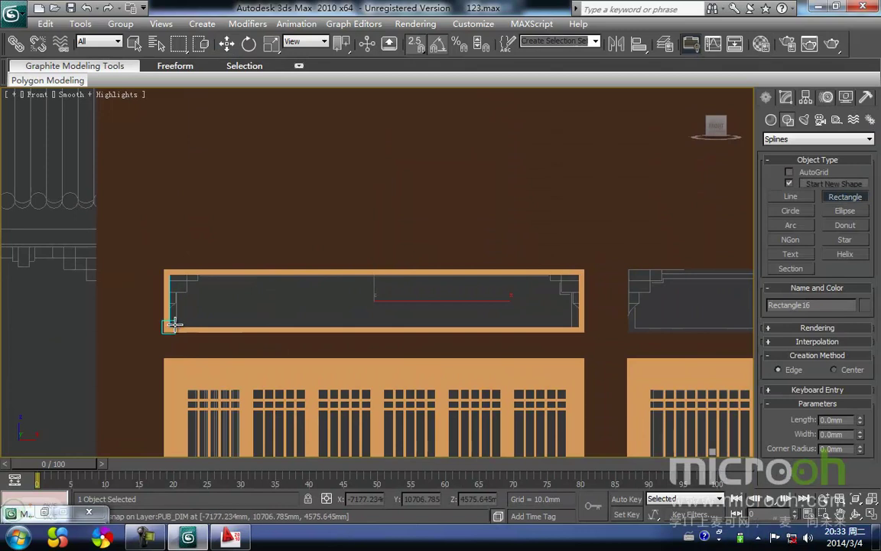
drag(171, 328, 580, 273)
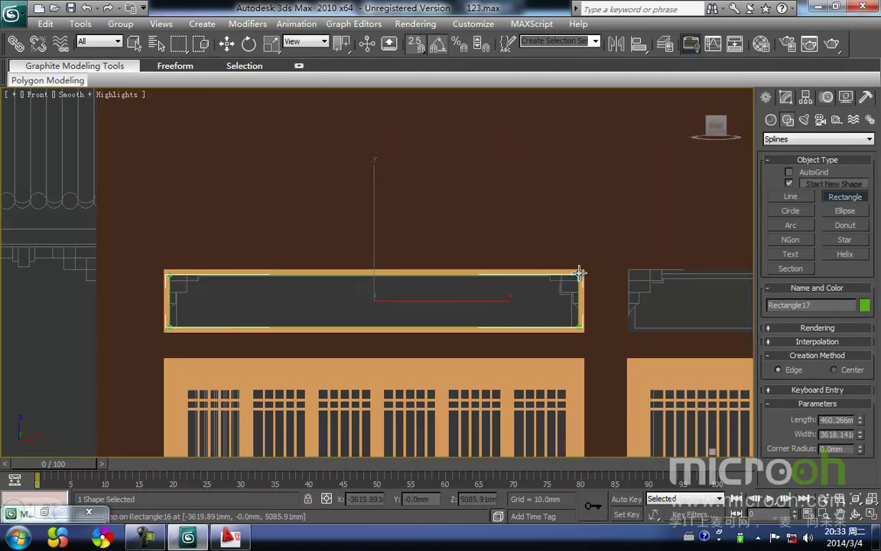
right_click(264, 297)
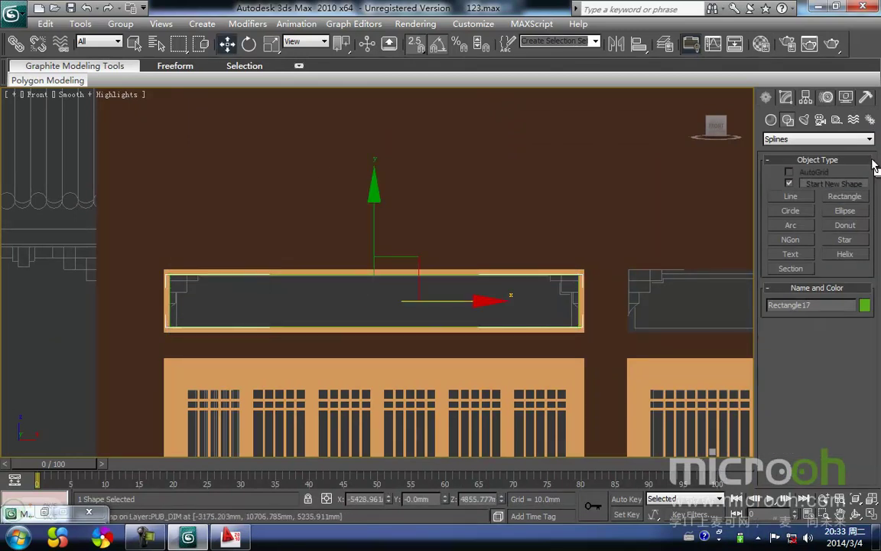
- Extrude the inner rectangle 5 mm into a thin infill panel
click(786, 97)
click(844, 155)
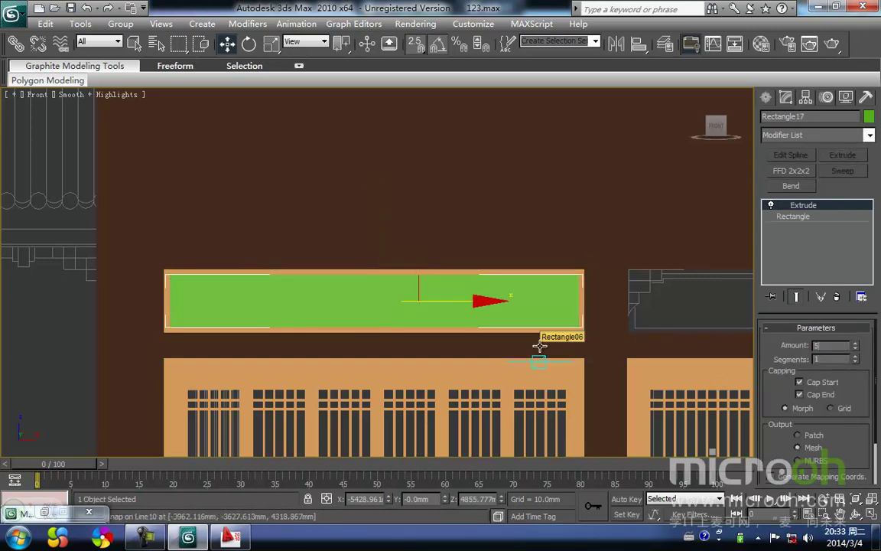
middle_drag(75, 291, 210, 286)
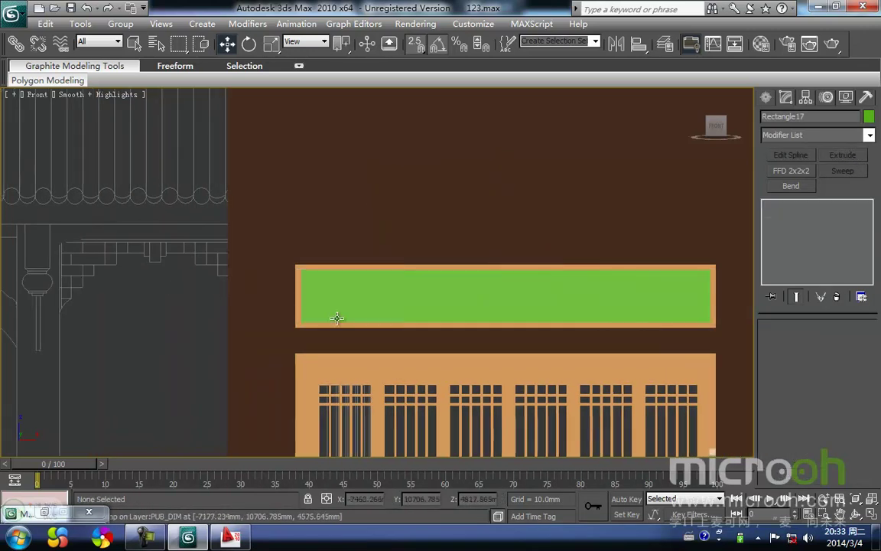
- Align the infill panel with the surrounding swept frame
key(alt+a)
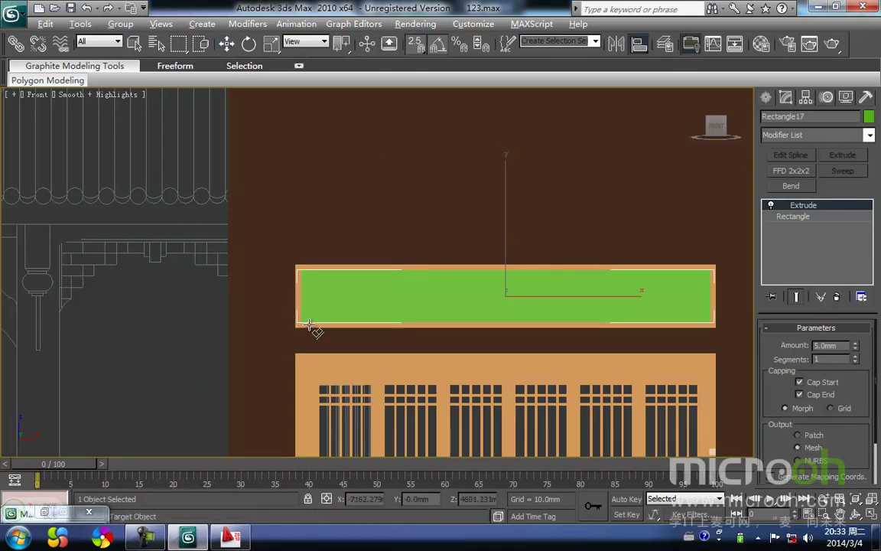
click(310, 327)
click(439, 378)
middle_drag(449, 294, 411, 300)
- Name the unused fifth sample material 窗户
key(m)
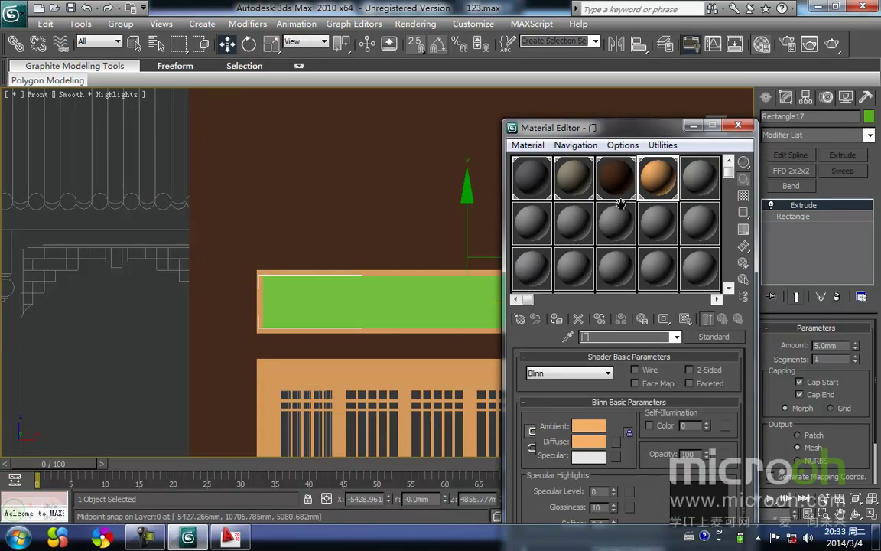
click(699, 180)
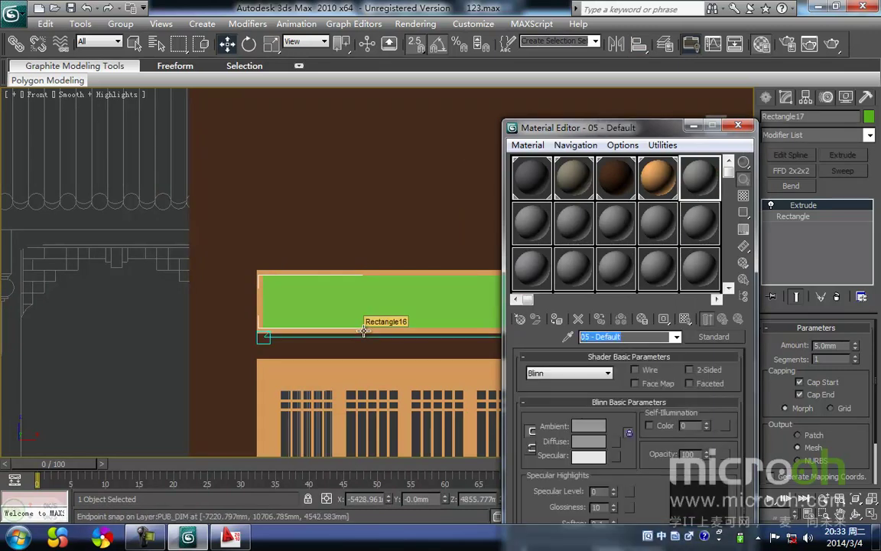
text(chuanghu)
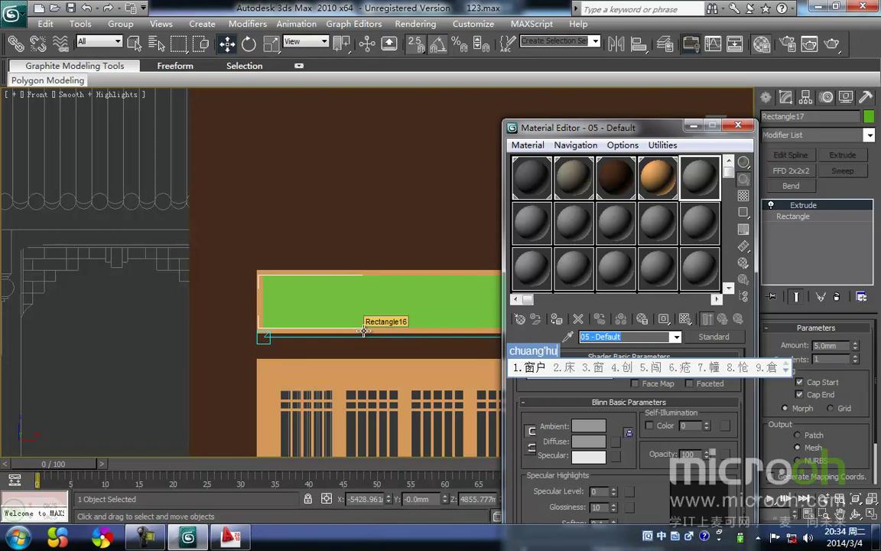
key(space)
key(Return)
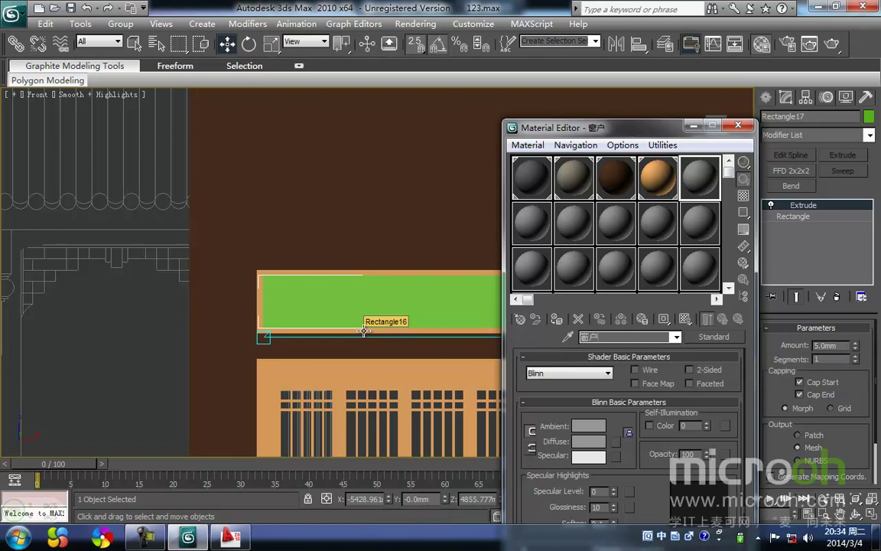
- Set the 窗户 material's ambient and diffuse colour to a pale greyish yellow
click(596, 434)
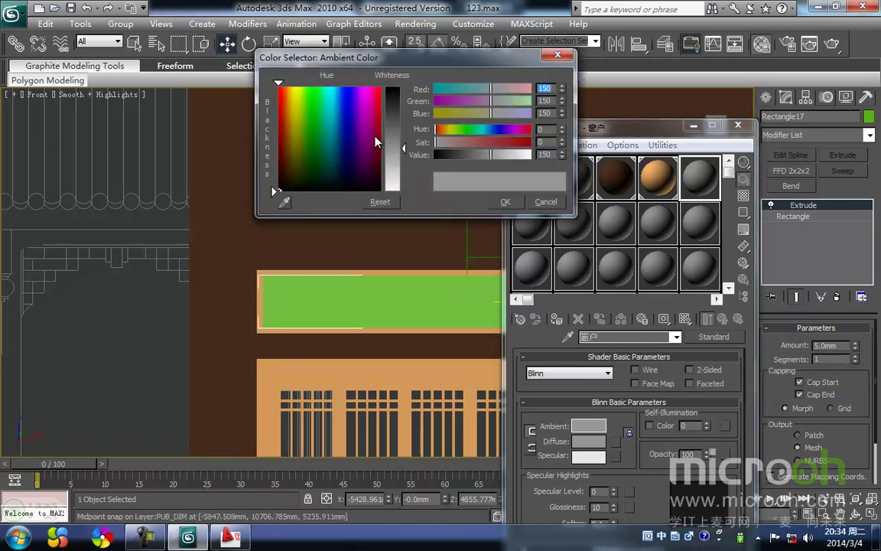
drag(303, 145, 299, 160)
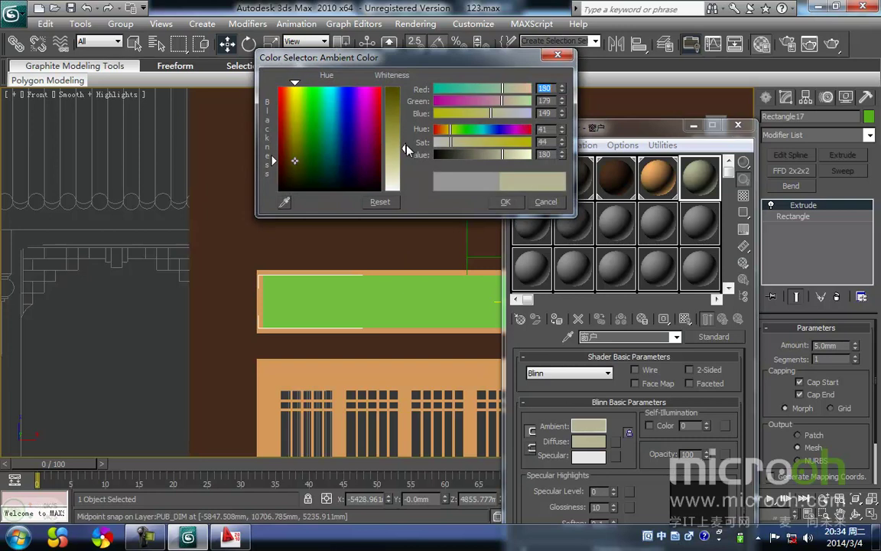
click(508, 202)
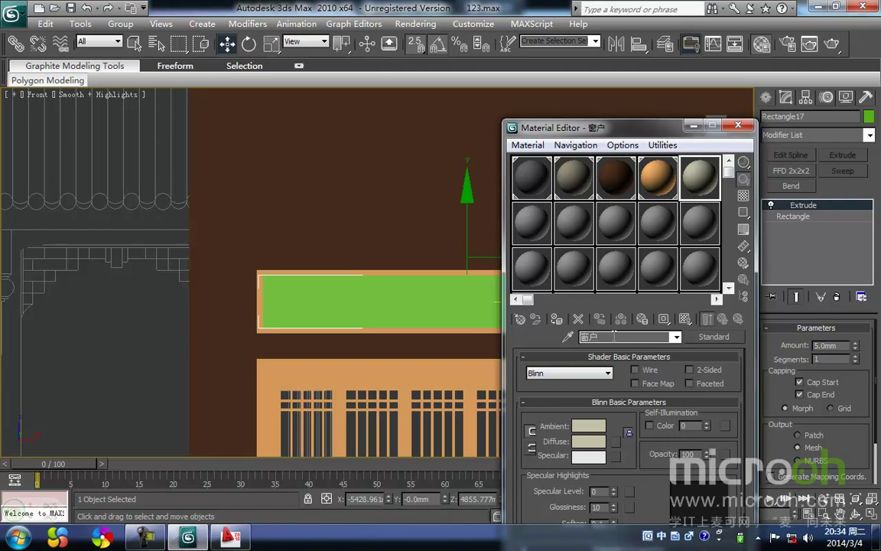
- Extend the material name to 窗户贴图 and assign the material to the infill panel
click(613, 335)
text(tietu)
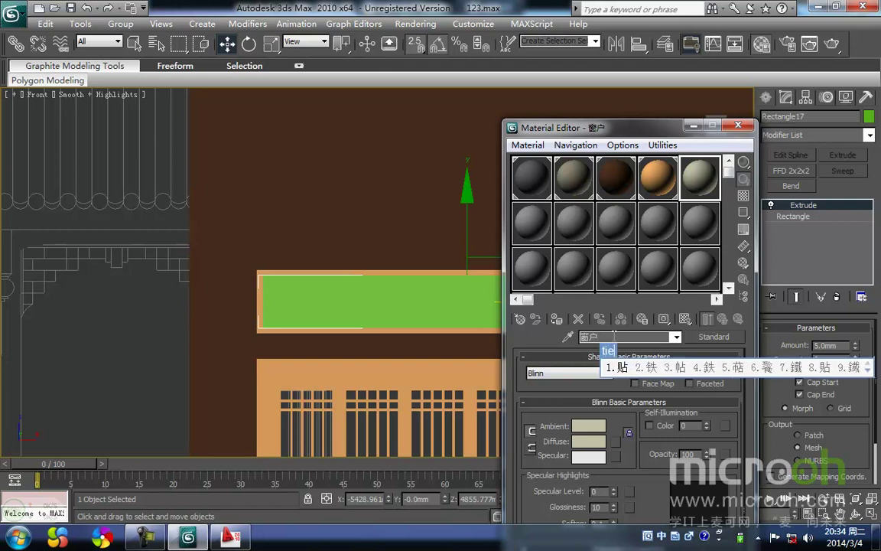
key(space)
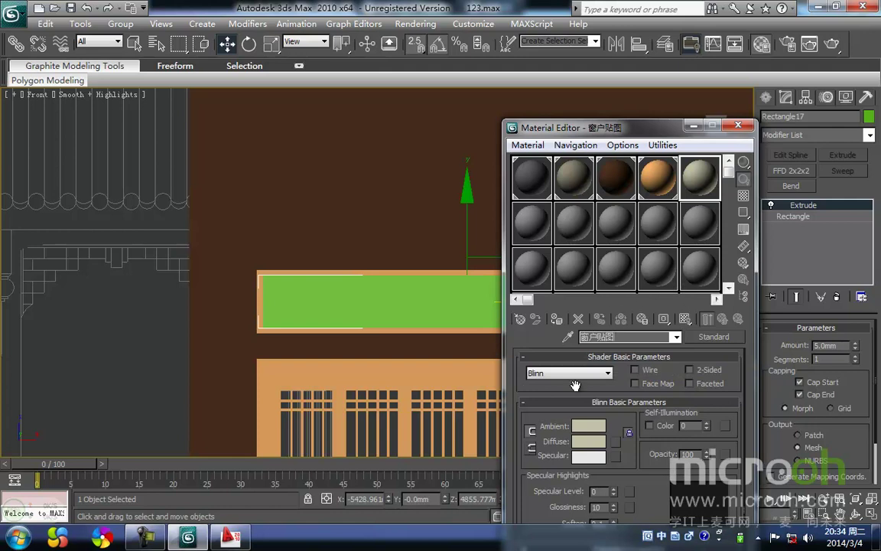
click(557, 319)
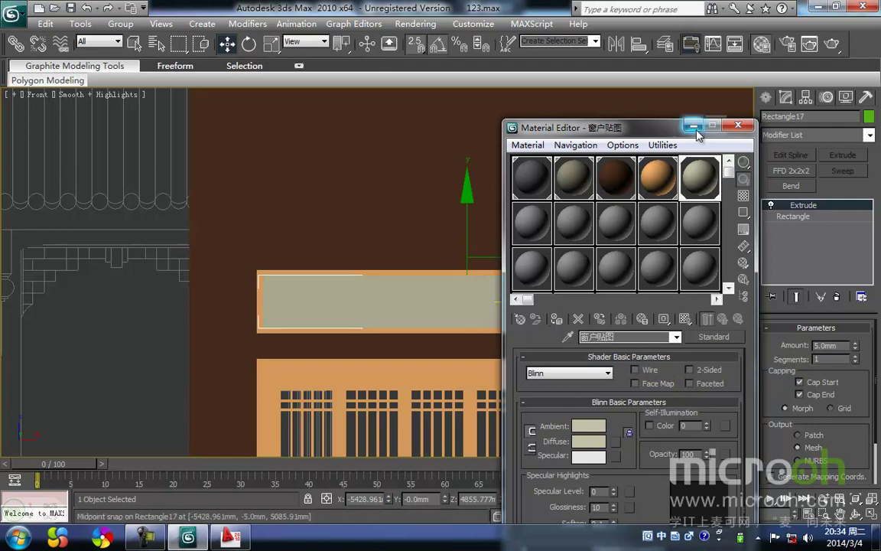
click(693, 125)
- Clone the frame and infill panel together as a Copy, snapped to the left end of the centre bay opening
key(F3)
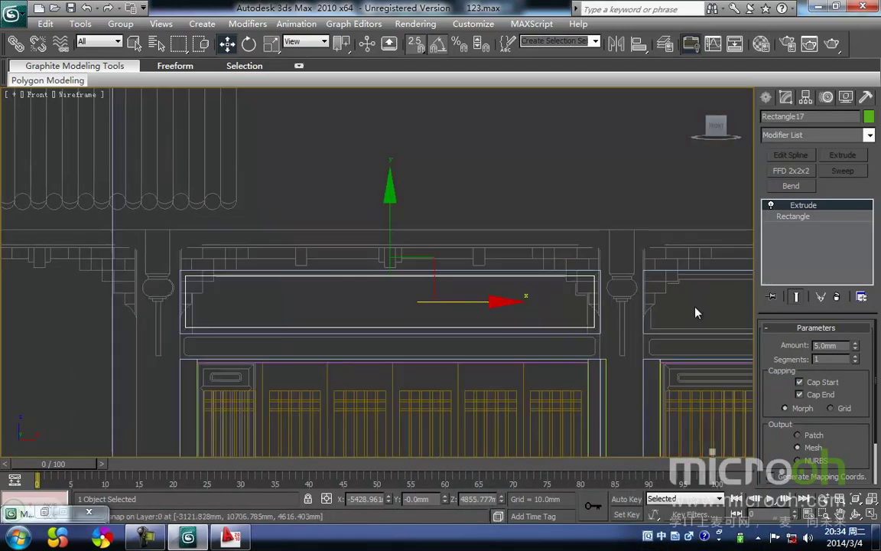
click(696, 312)
drag(541, 277, 539, 274)
middle_drag(541, 287, 422, 284)
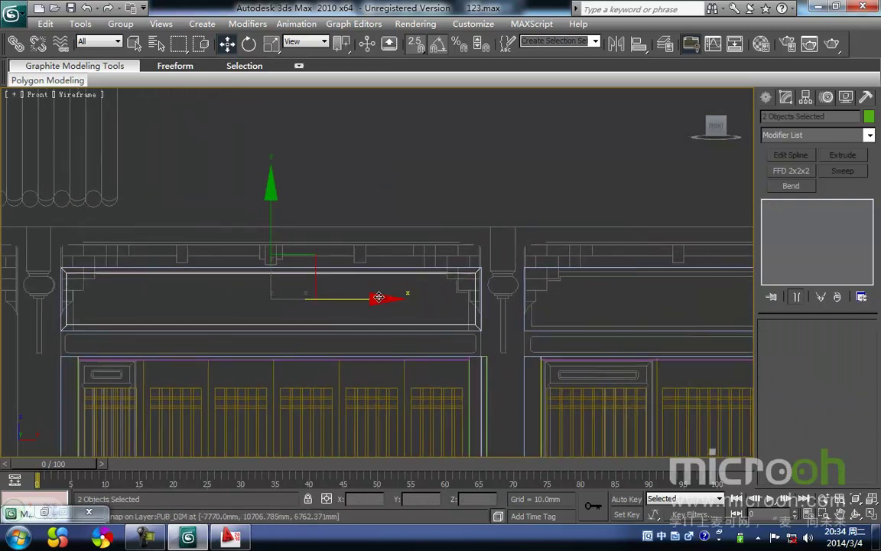
shift+drag(368, 299, 733, 312)
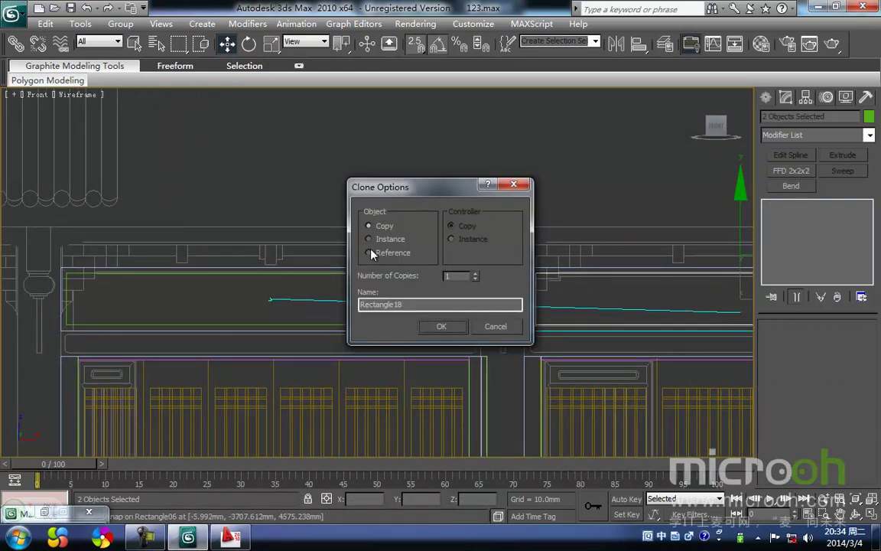
click(454, 327)
middle_drag(557, 315, 473, 314)
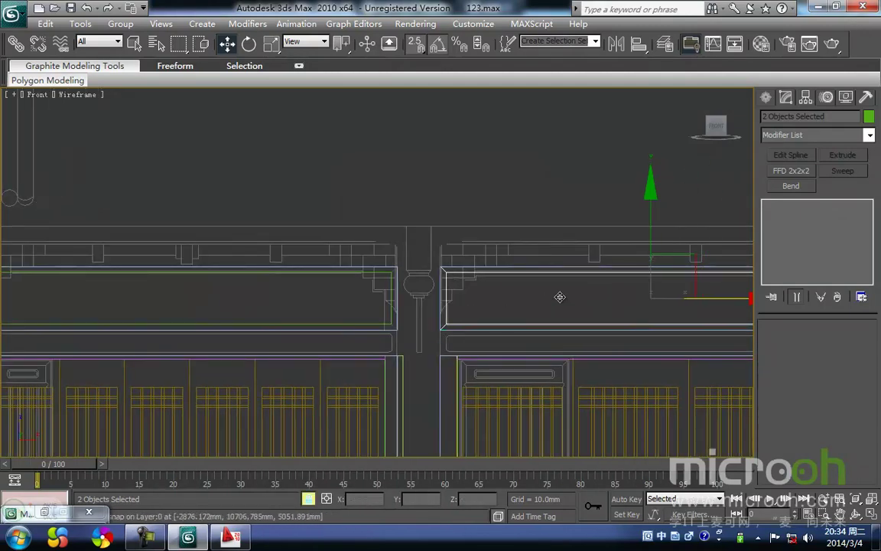
- Add an Edit Mesh modifier to the copied frame and panel and select the vertices at their right end
scroll(456, 287, down, 4)
click(870, 135)
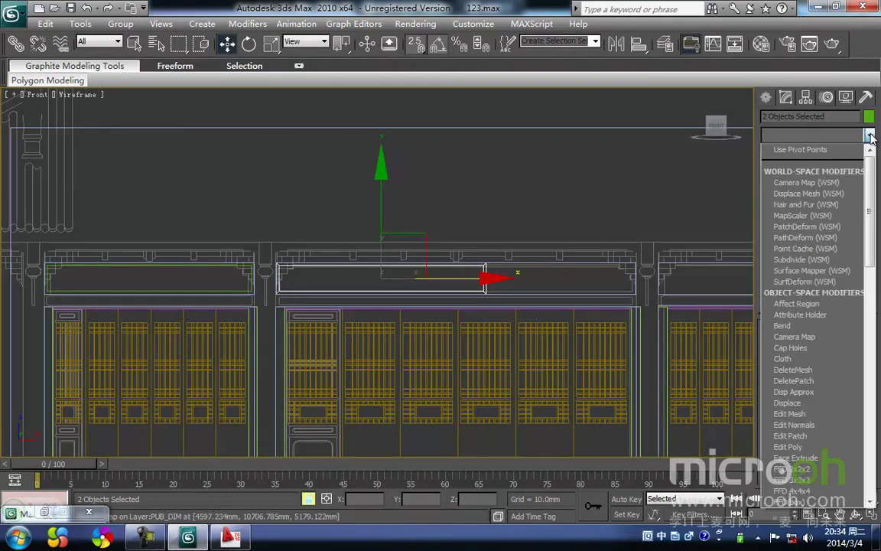
text(e)
key(ctrl+space)
key(e)
click(828, 150)
middle_drag(509, 266, 474, 276)
key(1)
drag(466, 312, 437, 245)
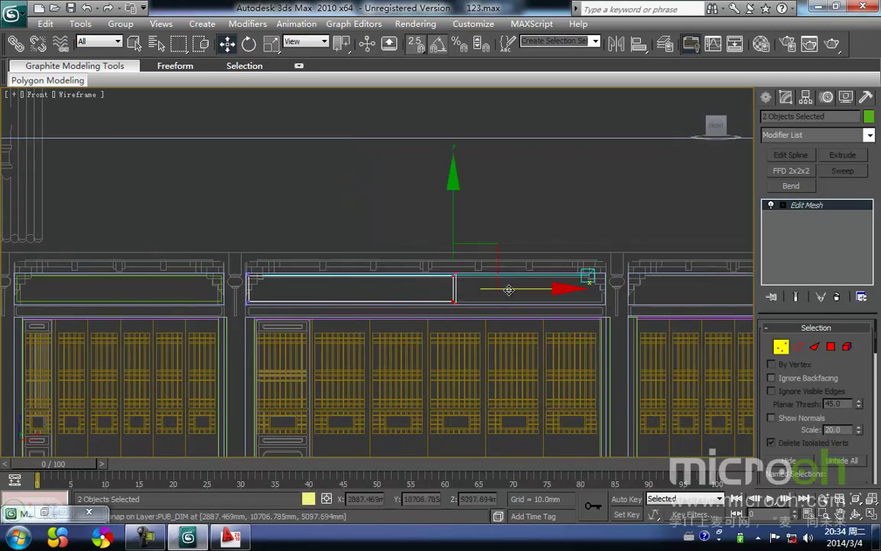
- Stretch the copied frame and panel to the right edge of the centre bay opening by moving the selected vertices
drag(457, 303, 606, 305)
middle_drag(606, 304, 368, 287)
scroll(460, 286, up, 3)
scroll(470, 278, up, 3)
mouse_move(486, 278)
middle_down()
mouse_move(507, 289)
mouse_move(499, 292)
middle_up()
drag(522, 274, 518, 273)
scroll(476, 268, down, 2)
key(space)
click(427, 237)
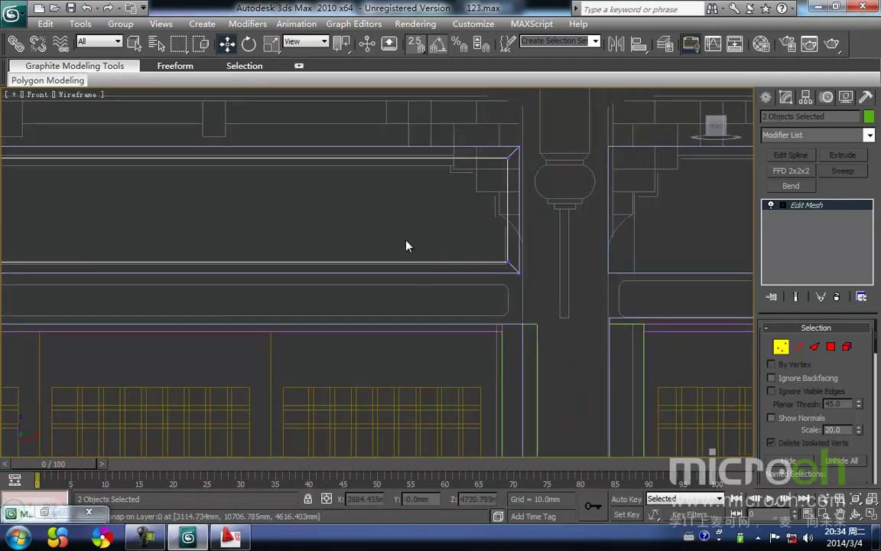
middle_drag(427, 237, 443, 244)
key(1)
click(314, 230)
- Clone the left bay's window frame and infill panel together as a Copy toward the right bay
key(F3)
middle_drag(314, 230, 465, 247)
scroll(329, 233, down, 2)
scroll(328, 228, down, 1)
scroll(309, 258, down, 1)
scroll(329, 258, up, 1)
key(F3)
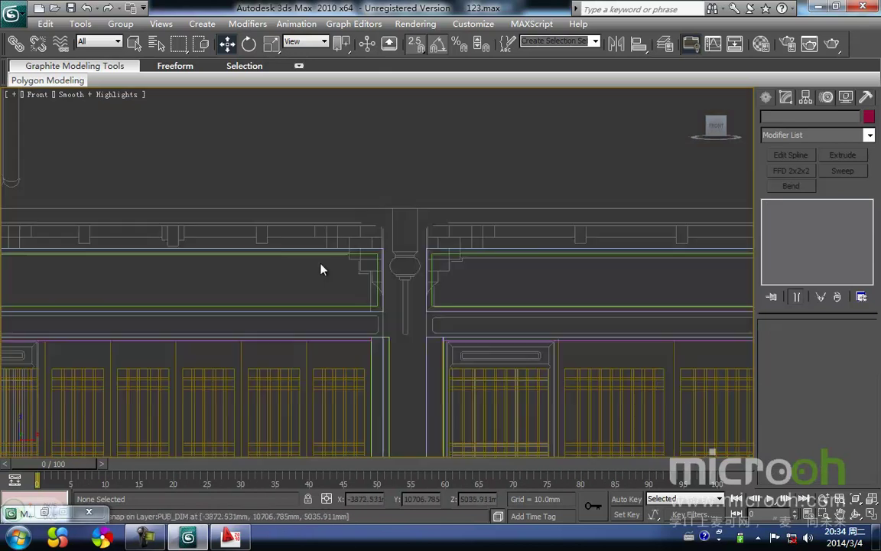
click(289, 260)
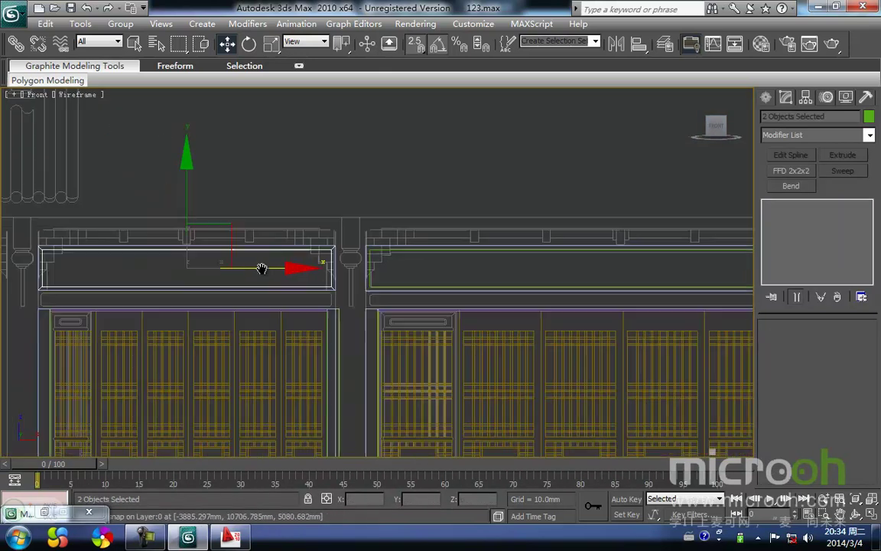
scroll(262, 265, down, 2)
shift+drag(341, 268, 708, 269)
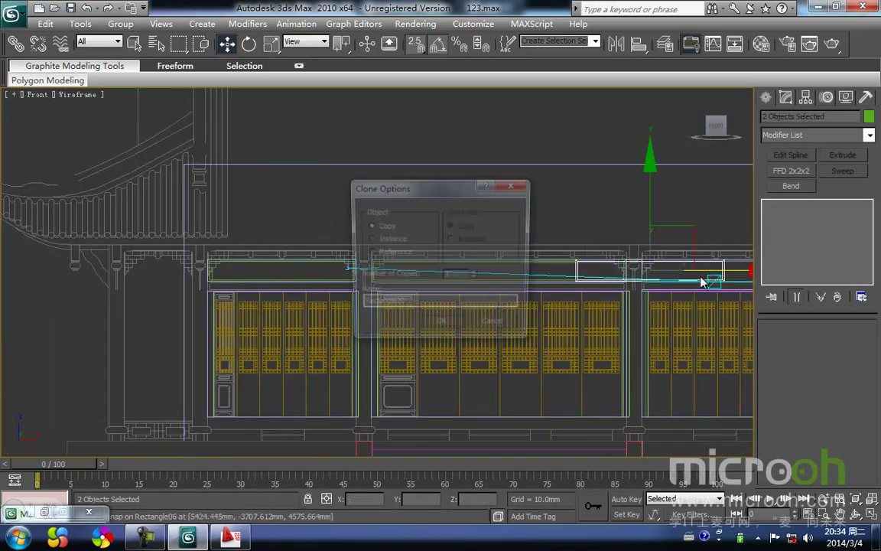
key(Return)
- Move the copied frame and panel horizontally so they snap into the right bay opening above the doors
middle_drag(567, 252, 249, 259)
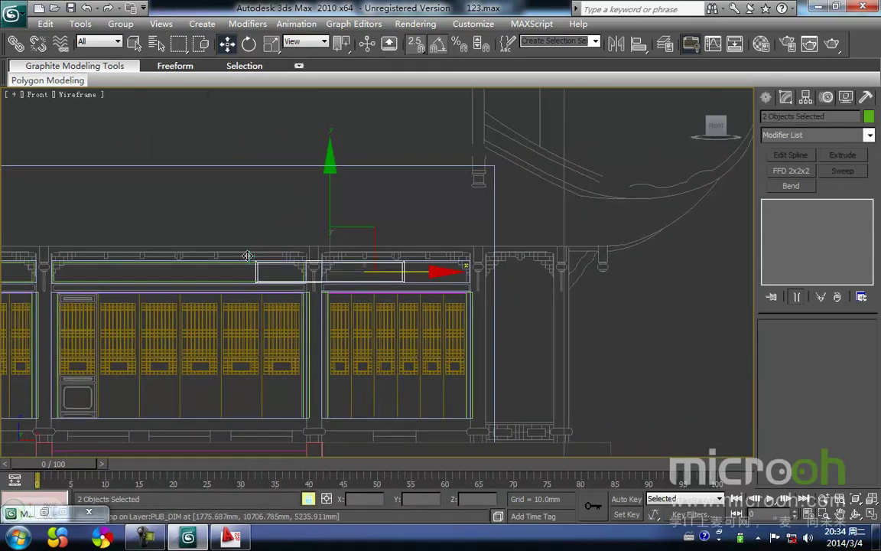
drag(251, 258, 338, 258)
scroll(339, 258, up, 5)
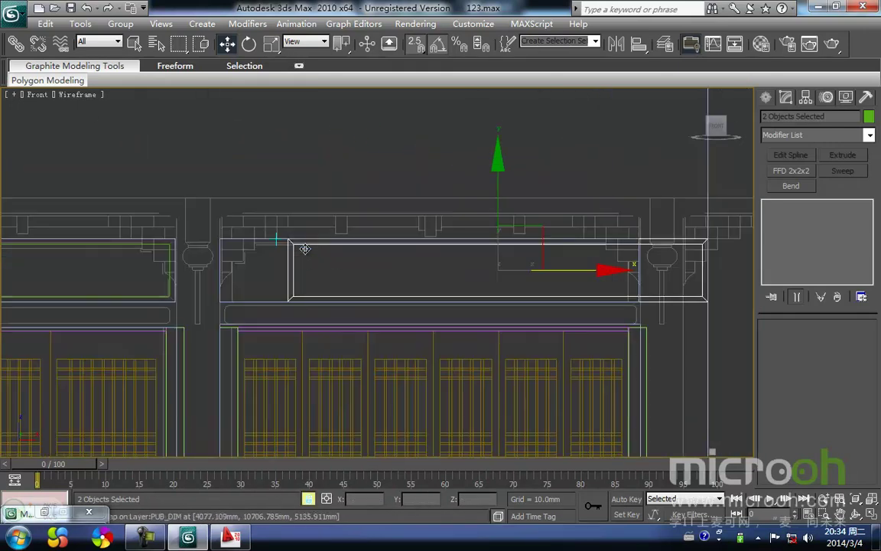
drag(386, 242, 320, 243)
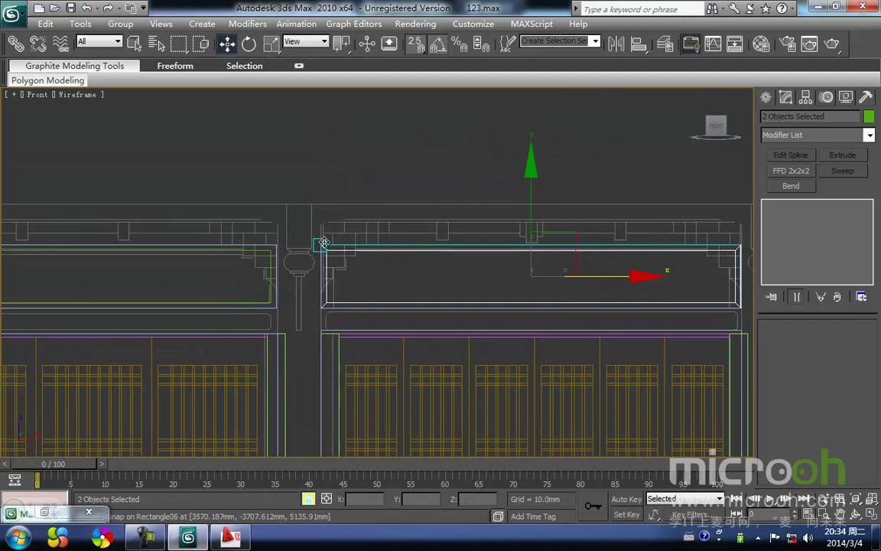
click(367, 282)
key(F3)
scroll(375, 271, down, 5)
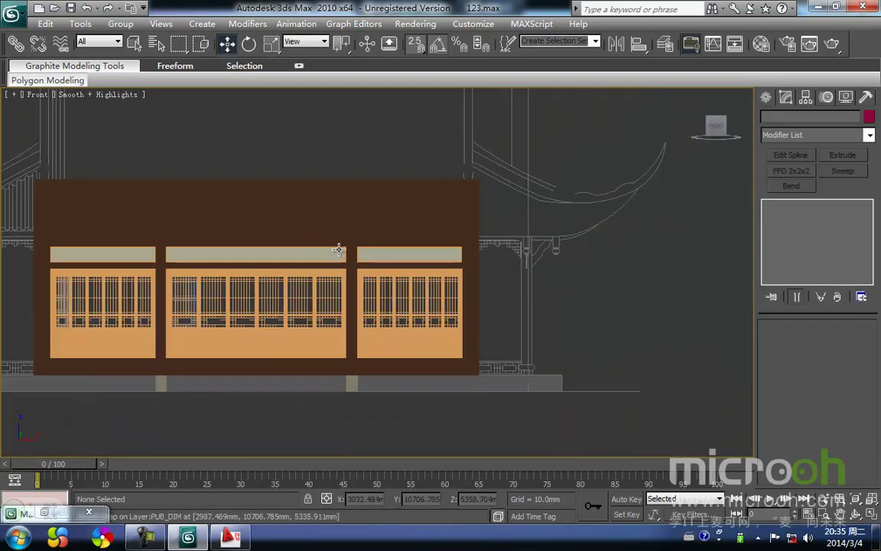
- Select all six window frames and panels in plan and move them back into the thickness of the front wall
alt+middle_drag(331, 379, 392, 366)
middle_drag(363, 302, 323, 342)
key(t)
key(z)
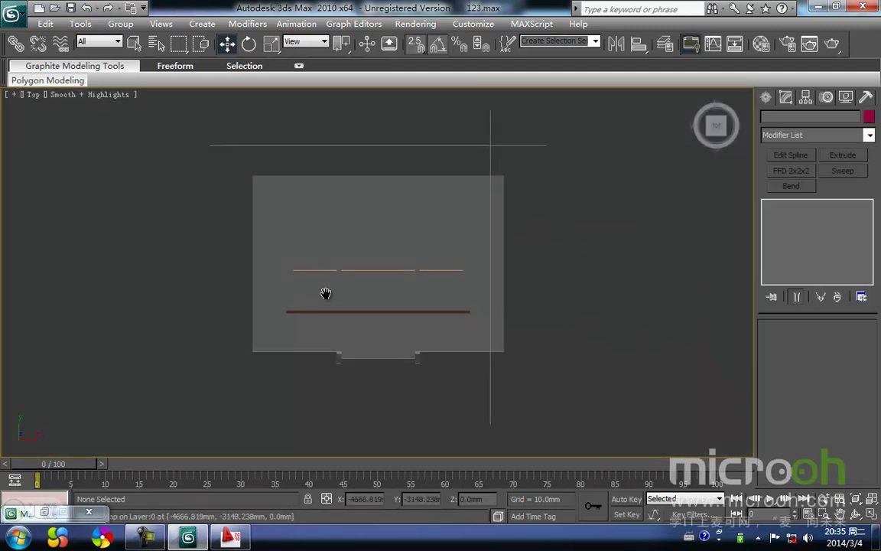
scroll(329, 297, down, 2)
key(F3)
scroll(411, 288, up, 3)
drag(279, 260, 278, 257)
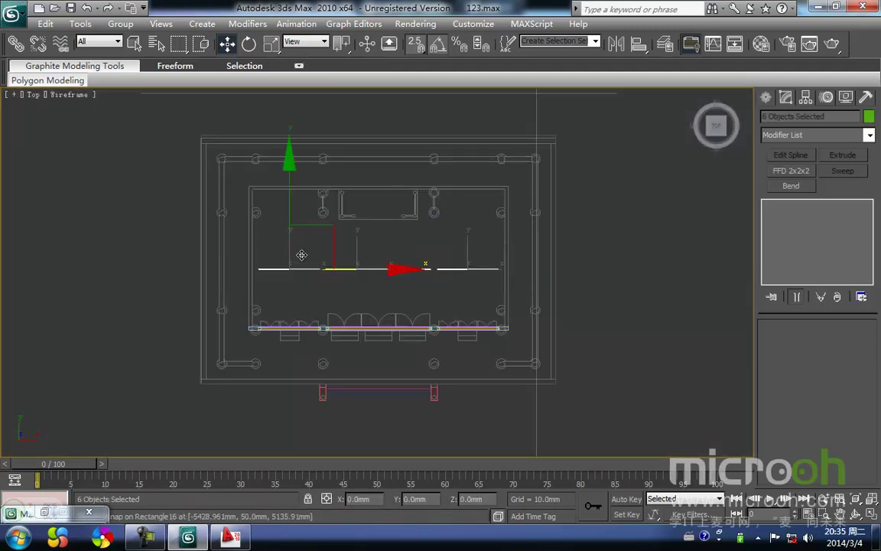
scroll(291, 208, up, 8)
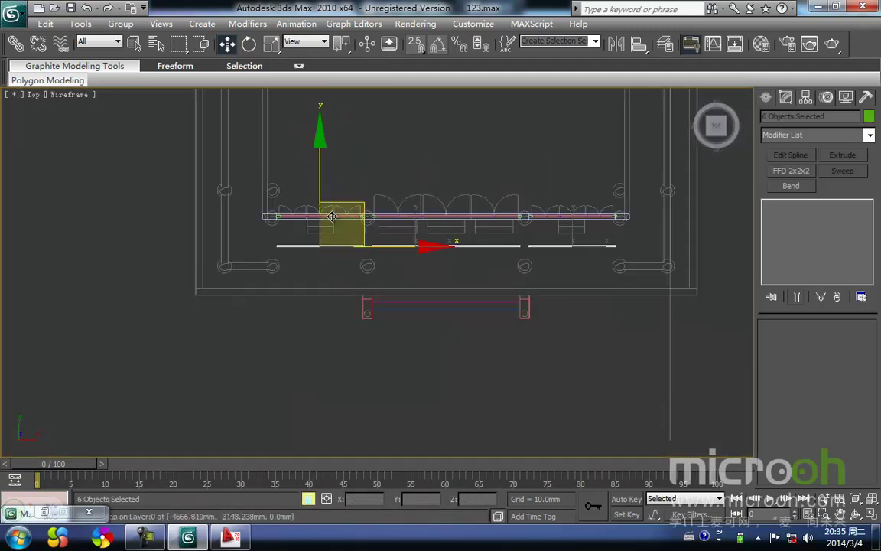
middle_drag(367, 289, 379, 339)
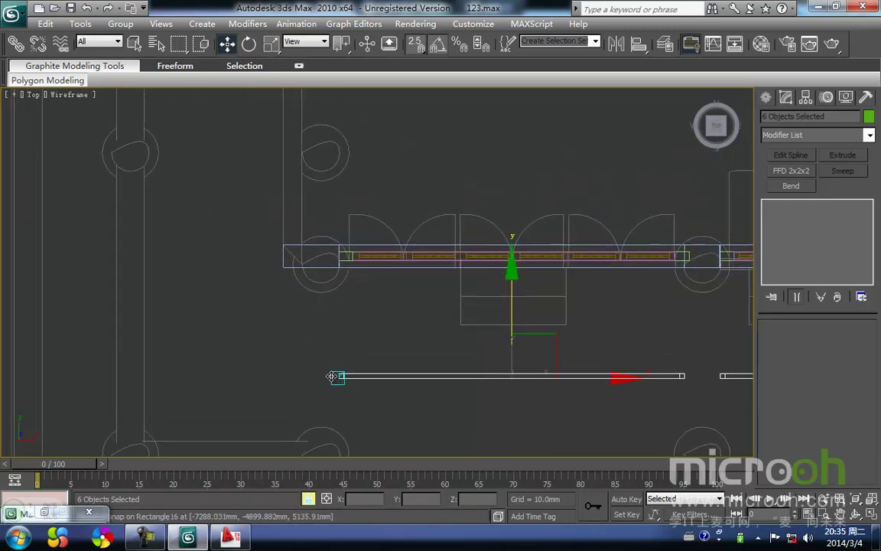
drag(332, 375, 339, 258)
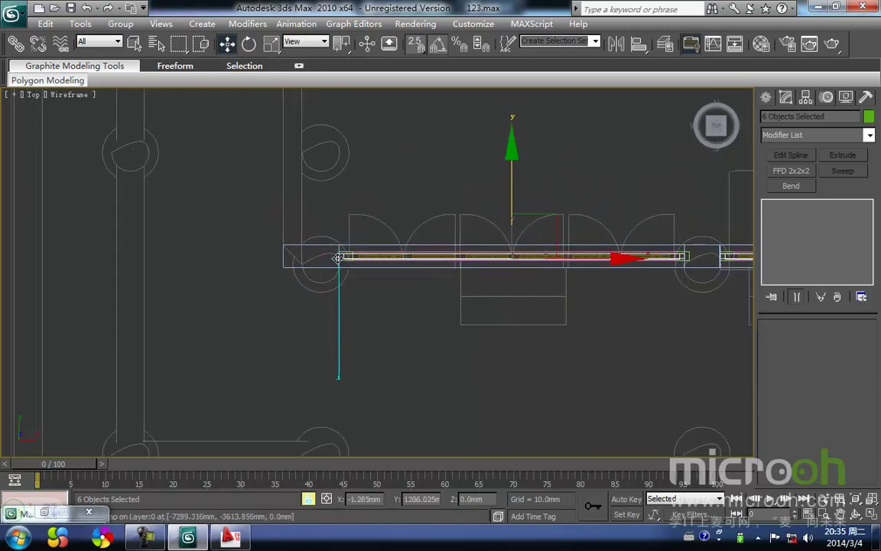
- Examine the shaded front wall, doors and window panels in an orbited 3D view against the reference drawings
key(f)
key(z)
key(F3)
mouse_move(362, 281)
middle_down()
mouse_move(356, 267)
mouse_move(423, 329)
middle_up()
scroll(360, 267, down, 5)
click(524, 423)
middle_drag(479, 380, 377, 262)
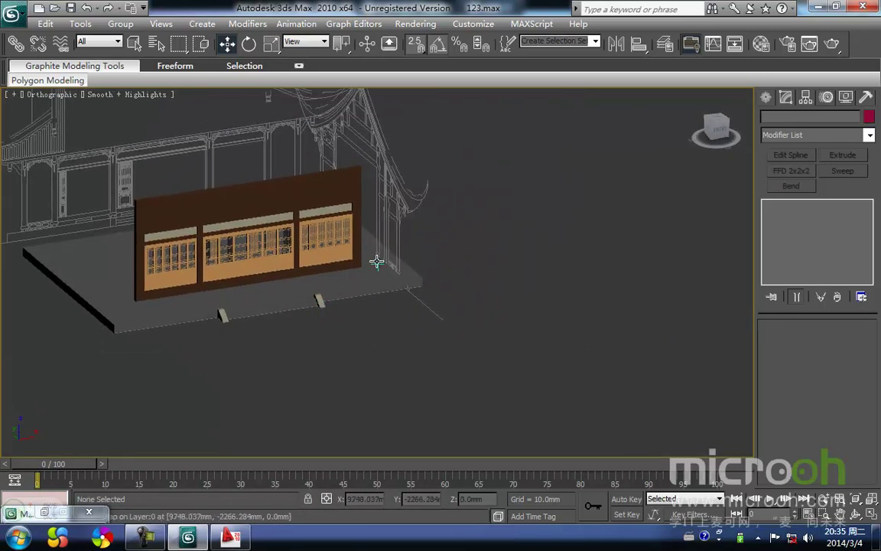
scroll(386, 265, up, 8)
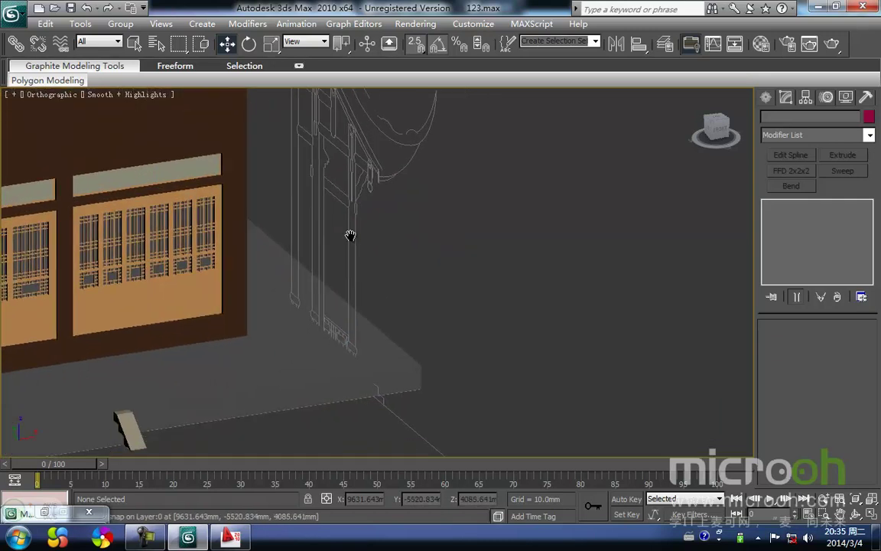
scroll(351, 310, down, 8)
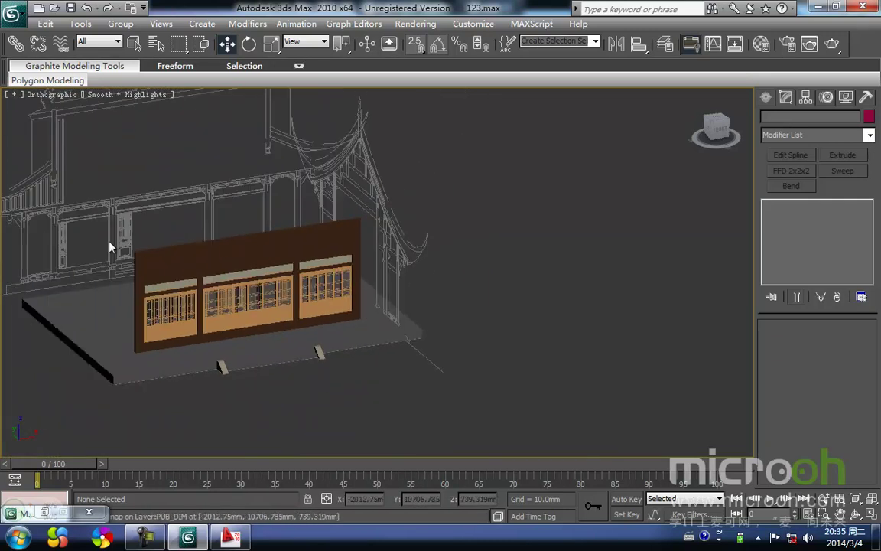
scroll(392, 290, up, 6)
- Examine the side section drawing in the Left view to see how the front wall meets the roof and columns
key(l)
key(z)
scroll(414, 294, up, 5)
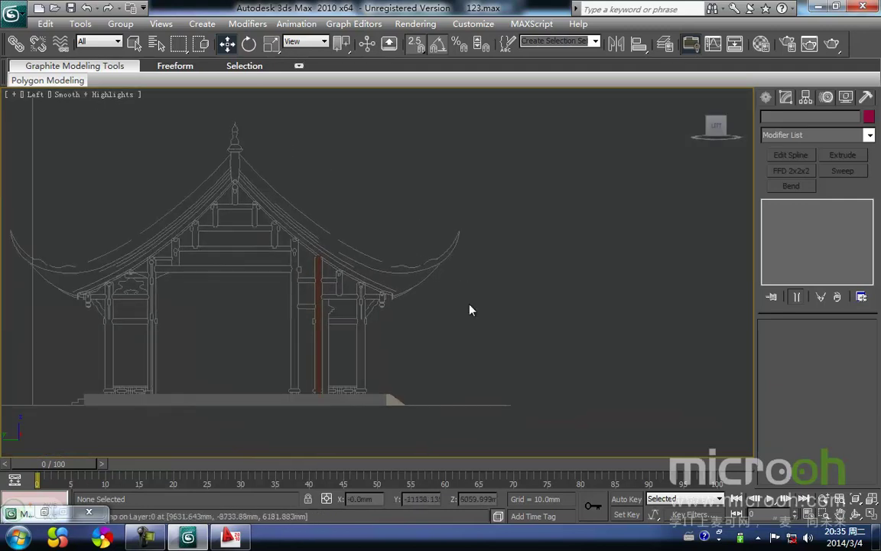
middle_drag(256, 332, 348, 322)
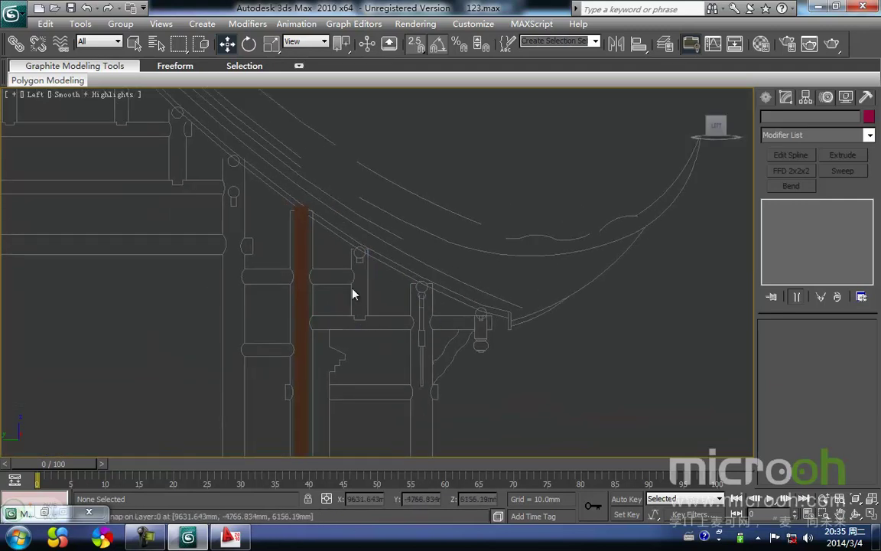
middle_drag(291, 270, 340, 251)
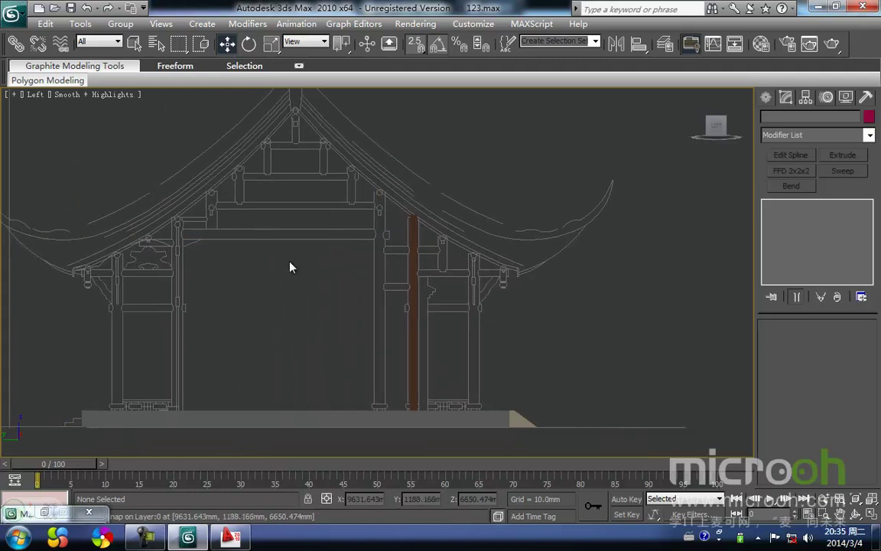
middle_drag(69, 283, 127, 282)
mouse_move(291, 313)
middle_down()
mouse_move(248, 324)
mouse_move(282, 304)
middle_up()
middle_drag(342, 289, 315, 308)
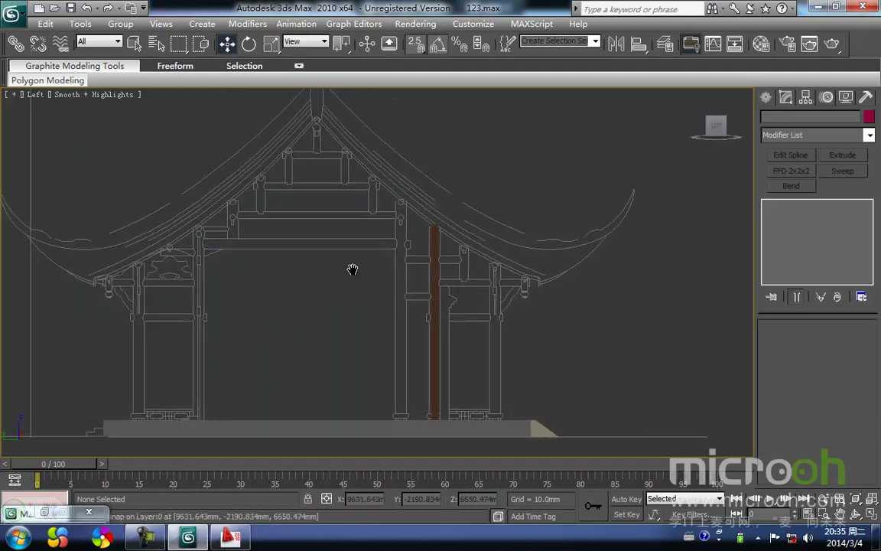
middle_drag(354, 275, 359, 262)
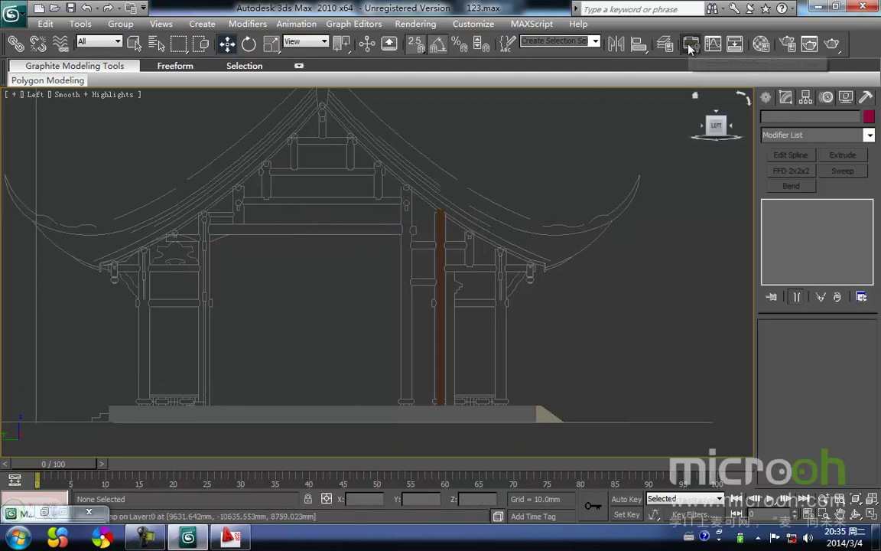
- Show the chelimian layer and hide the pomian layer
click(665, 46)
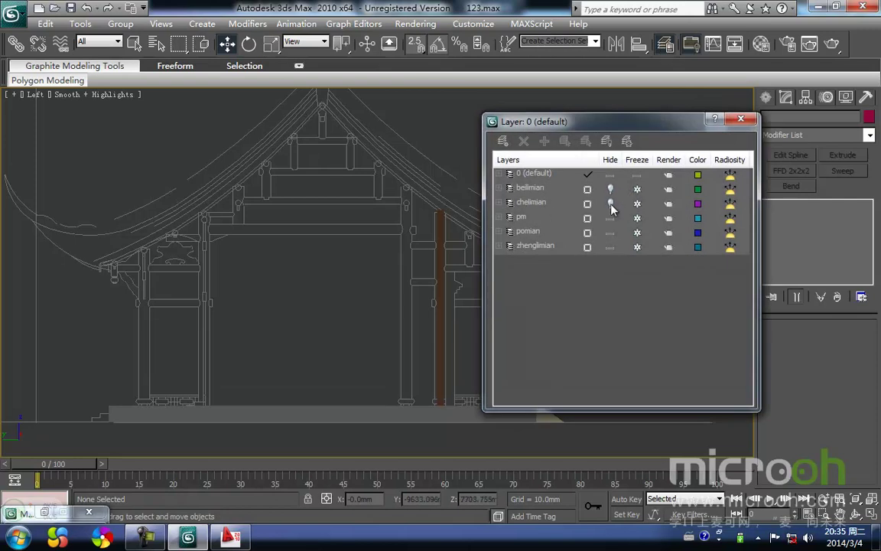
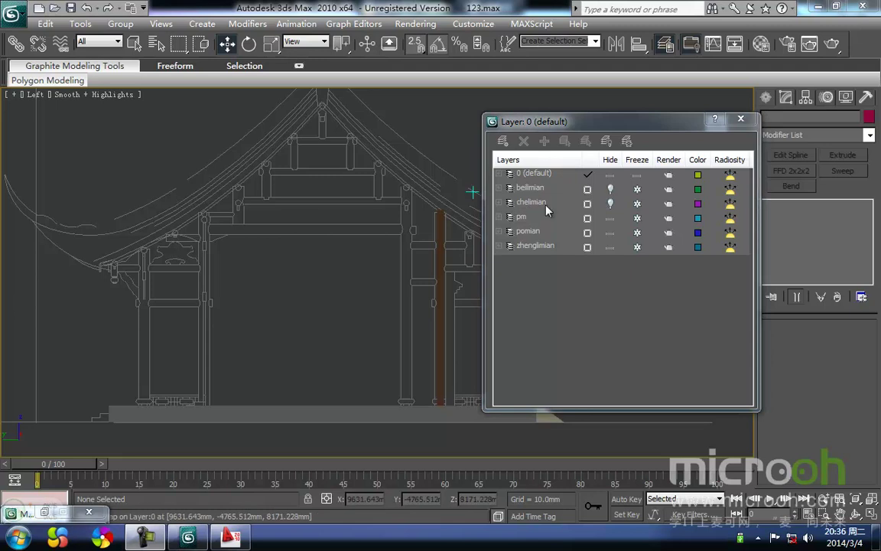
click(610, 204)
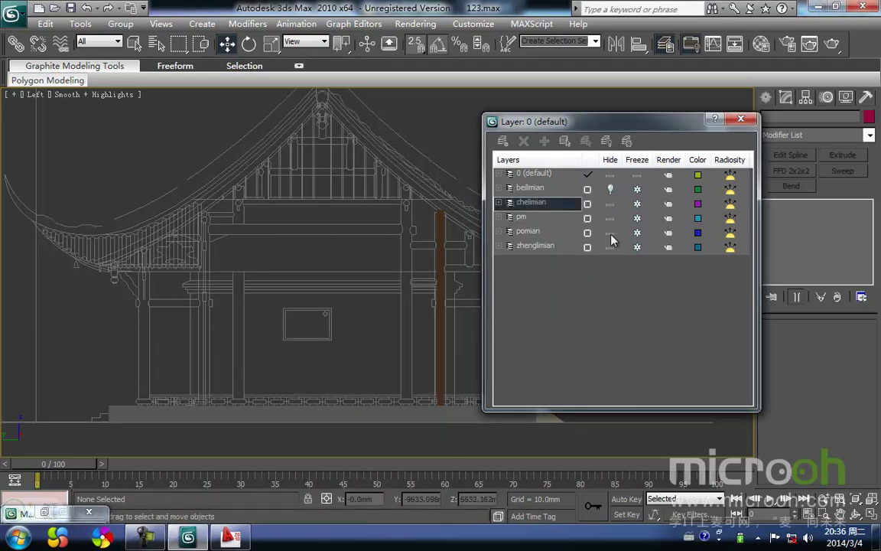
click(610, 233)
click(740, 119)
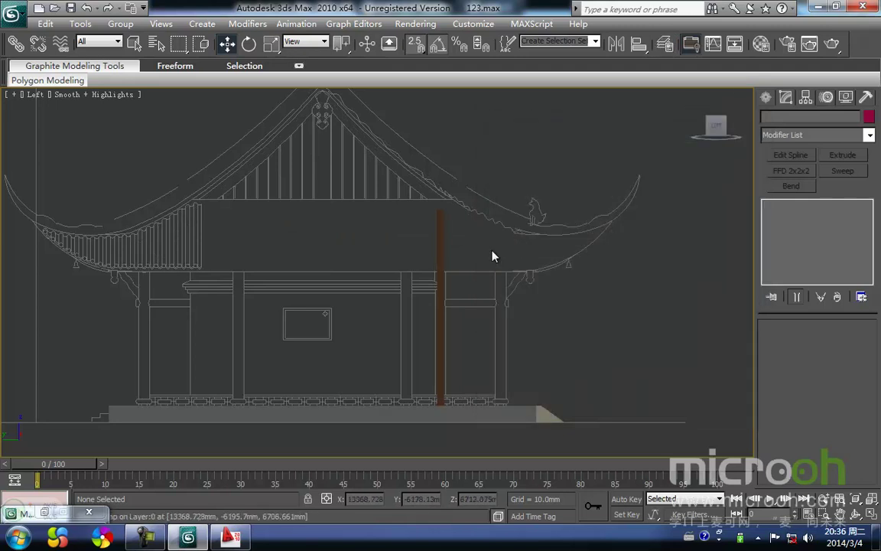
- Draw a snapped rectangle over the side wall in the Left view, from its base up to the eave line
mouse_move(387, 309)
middle_down()
mouse_move(375, 304)
mouse_move(386, 295)
middle_up()
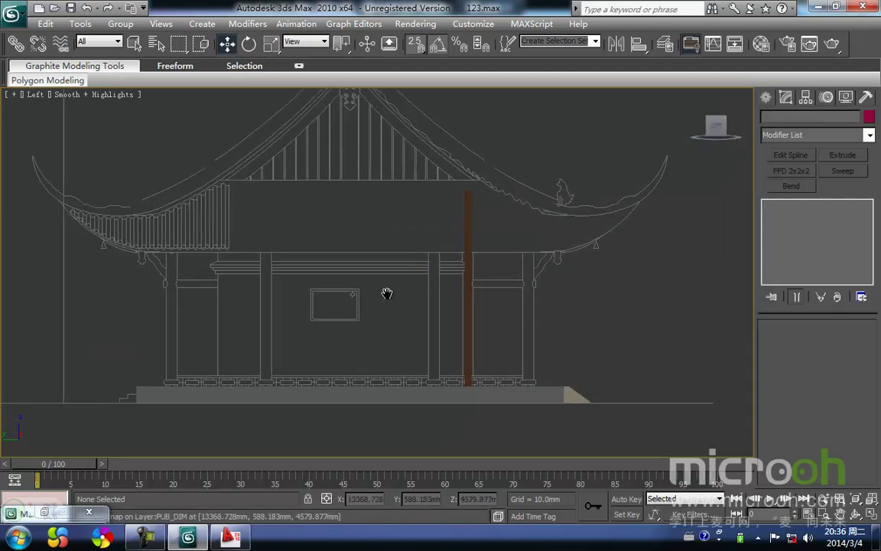
right_click(360, 295)
click(382, 214)
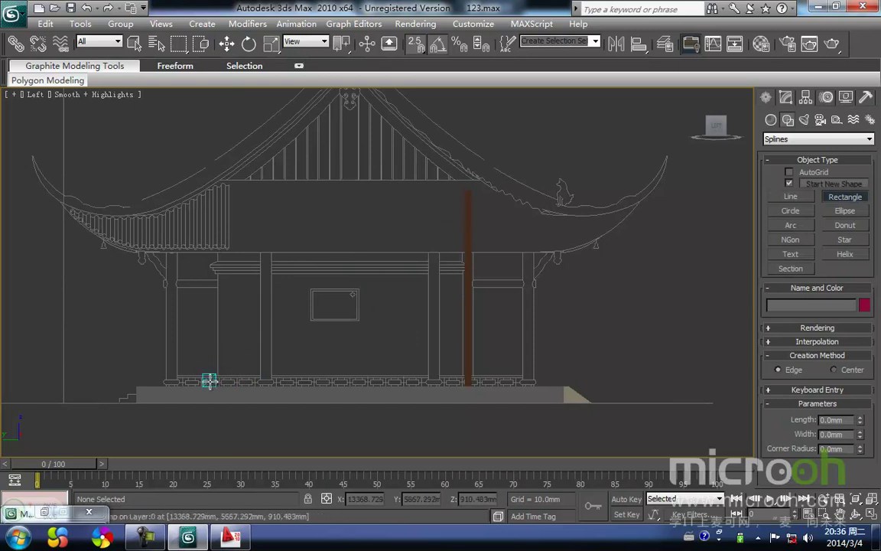
middle_drag(242, 374, 247, 365)
drag(477, 374, 222, 244)
key(w)
scroll(295, 287, up, 3)
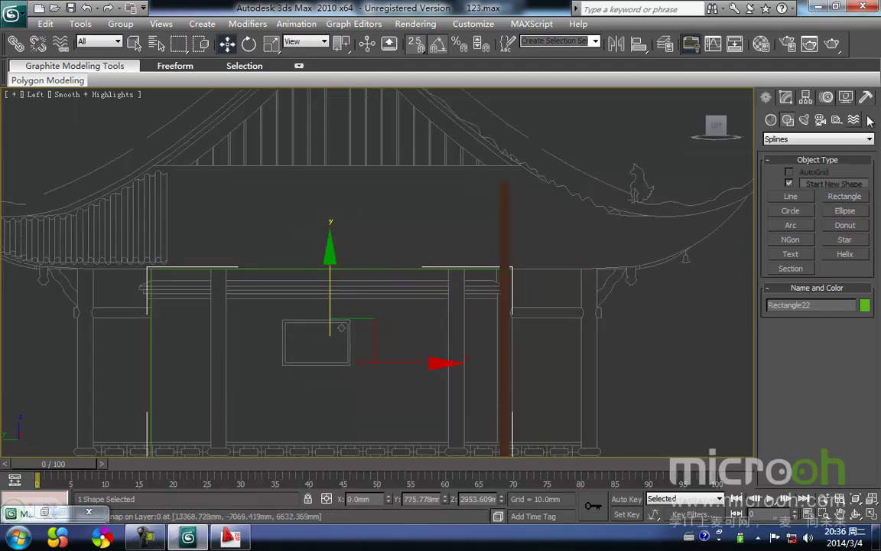
- Turn off Start New Shape and add a rectangle tracing the side window to the same wall outline
click(789, 184)
click(844, 195)
scroll(406, 262, up, 3)
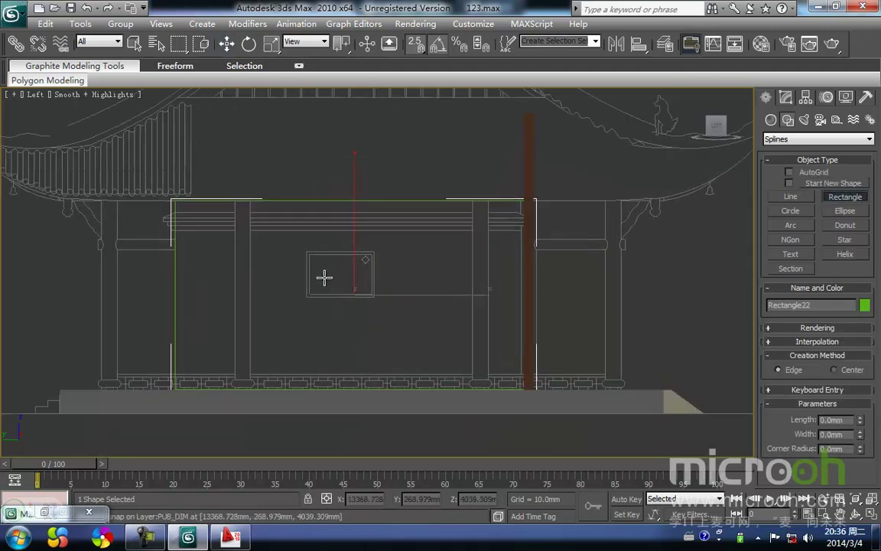
drag(274, 238, 373, 306)
right_click(424, 329)
middle_drag(273, 241, 307, 271)
- Select the side wall outline's upper vertices and raise them to the top of the front wall
key(1)
scroll(285, 255, down, 2)
drag(163, 200, 558, 246)
drag(551, 182, 543, 154)
- Move all of the side wall outline's vertices in plan to the left end of the front wall
key(t)
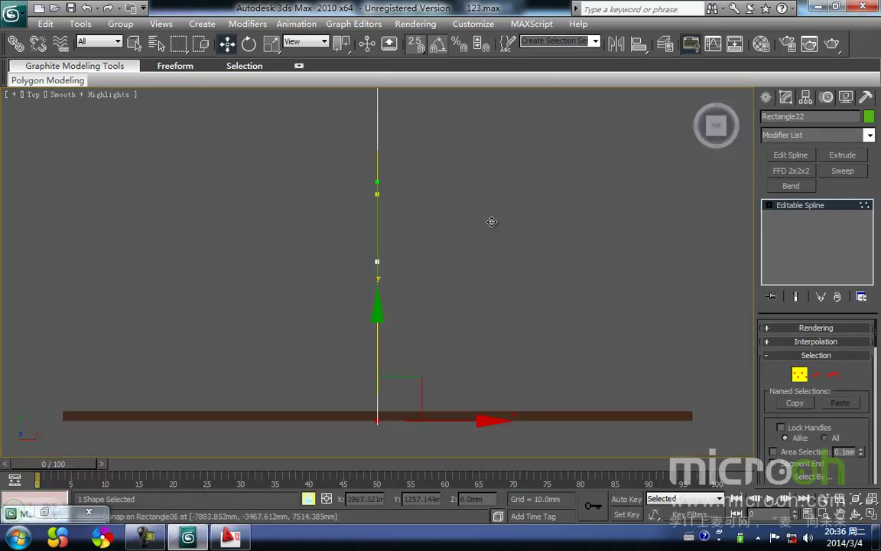
scroll(488, 222, up, 3)
key(F3)
middle_drag(411, 305, 434, 280)
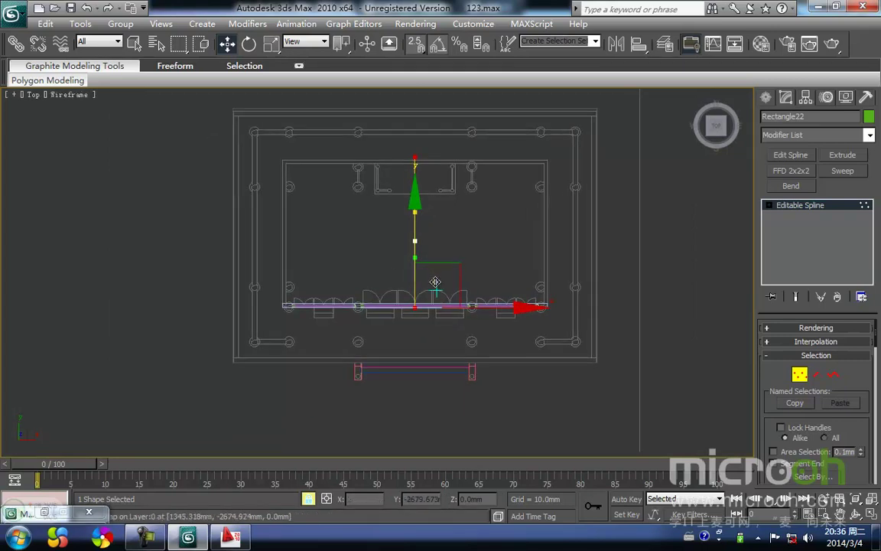
key(space)
drag(426, 341, 394, 162)
drag(478, 306, 303, 312)
scroll(302, 313, up, 3)
middle_drag(302, 312, 637, 189)
scroll(518, 246, up, 2)
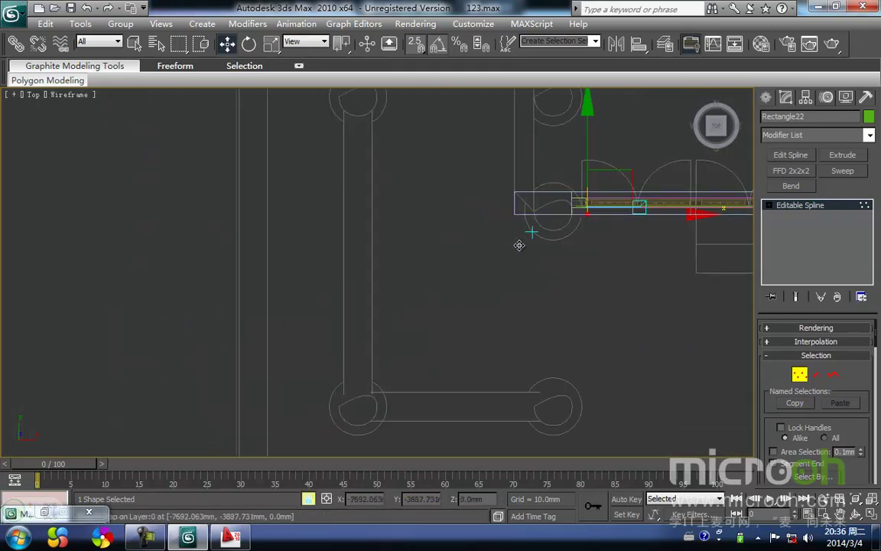
middle_drag(519, 246, 450, 317)
drag(515, 293, 455, 298)
middle_drag(455, 297, 459, 314)
- Adjust the front-end vertices of the side wall outline to meet the back face of the front wall, and leave vertex editing
key(1)
key(1)
key(space)
drag(460, 321, 468, 259)
key(space)
key(space)
click(553, 218)
scroll(554, 218, down, 3)
middle_drag(554, 217, 426, 275)
click(798, 375)
- Extrude the side wall outline with its window opening by 240 mm
scroll(558, 310, down, 2)
middle_drag(570, 308, 496, 309)
key(l)
scroll(407, 156, up, 2)
middle_drag(408, 156, 465, 300)
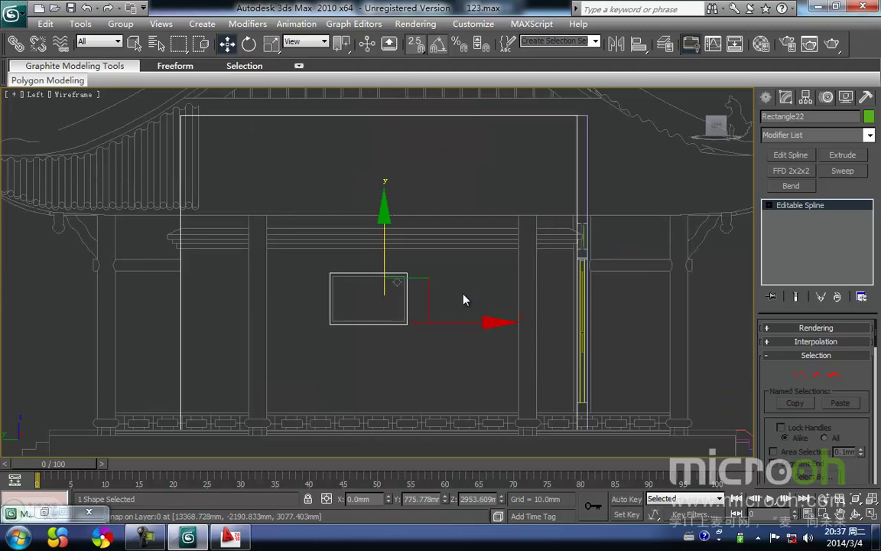
click(841, 155)
scroll(466, 236, down, 2)
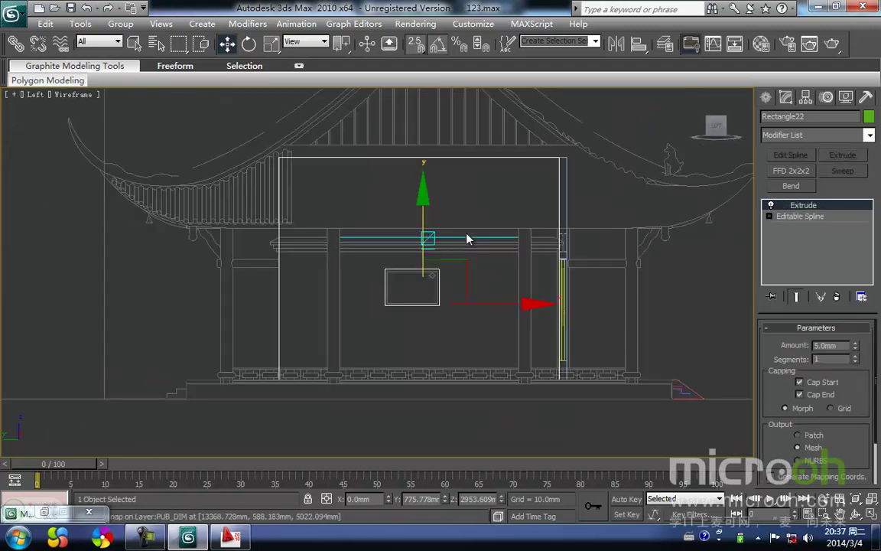
key(t)
scroll(133, 242, up, 1)
middle_drag(133, 243, 388, 273)
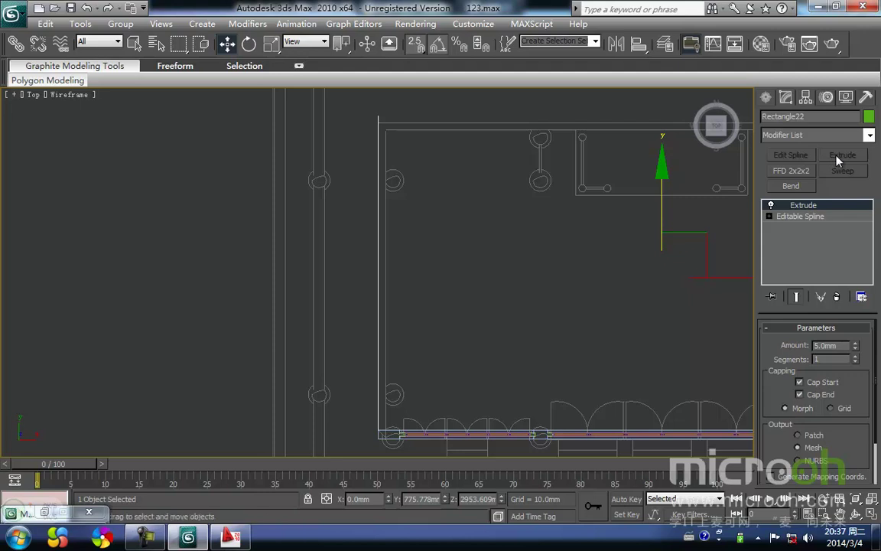
text(240)
key(Return)
- Move the side wall along X in plan until its outer face lines up with the outer end of the front wall
click(421, 327)
drag(383, 361, 348, 329)
middle_drag(348, 329, 325, 266)
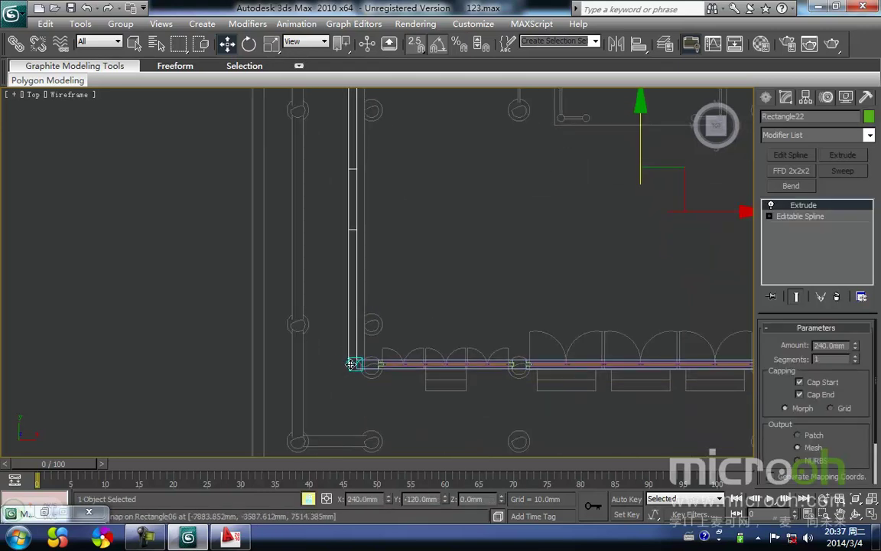
key(F5)
drag(338, 365, 356, 363)
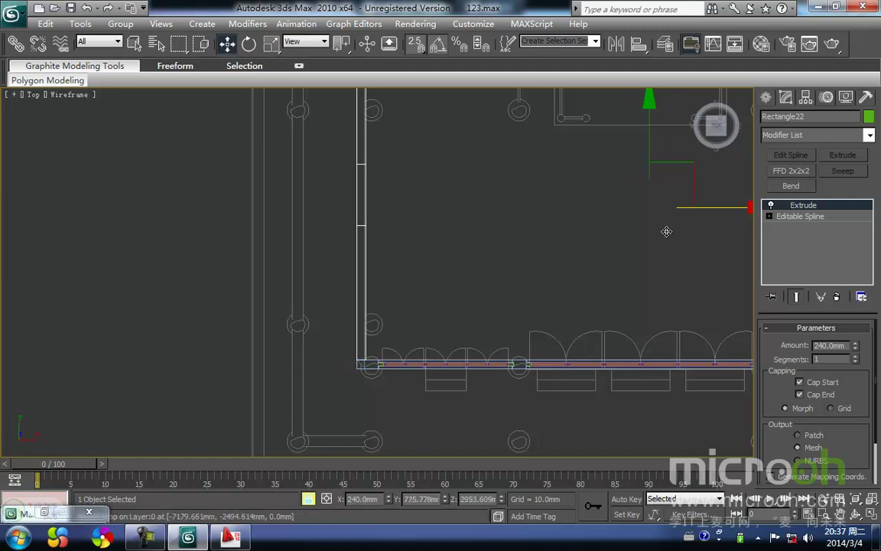
- Center the side wall's pivot point on the object
click(805, 98)
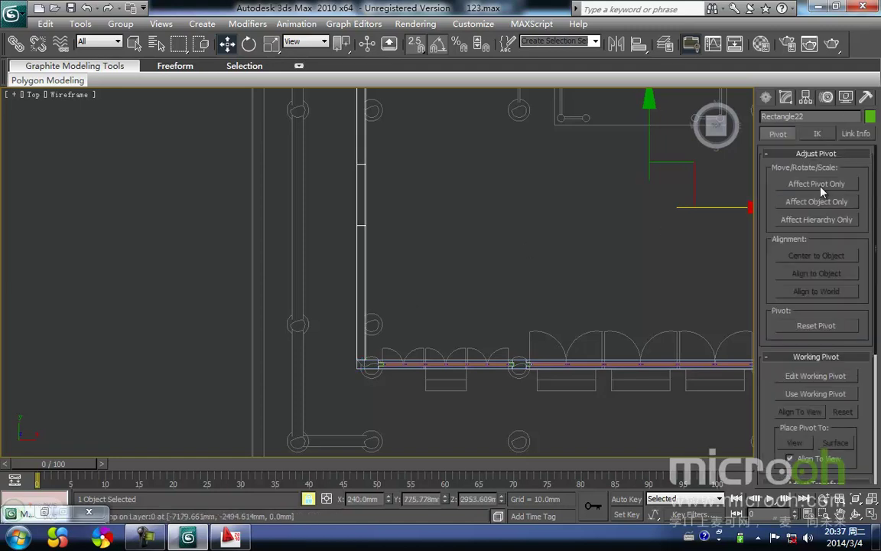
click(796, 184)
click(828, 258)
click(817, 186)
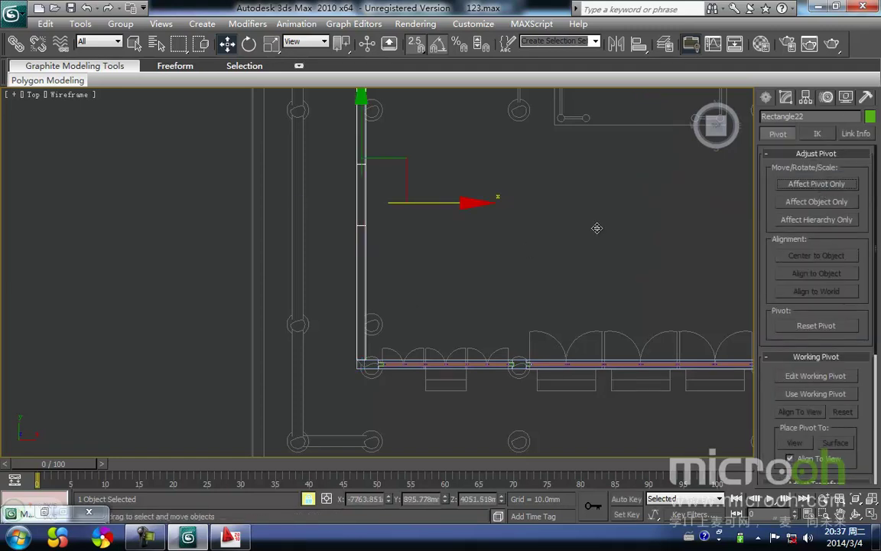
- Assign the dark brown wall material (墙面) to the side wall in shaded display
mouse_move(439, 254)
middle_down()
mouse_move(427, 280)
mouse_move(400, 299)
middle_up()
key(F3)
key(m)
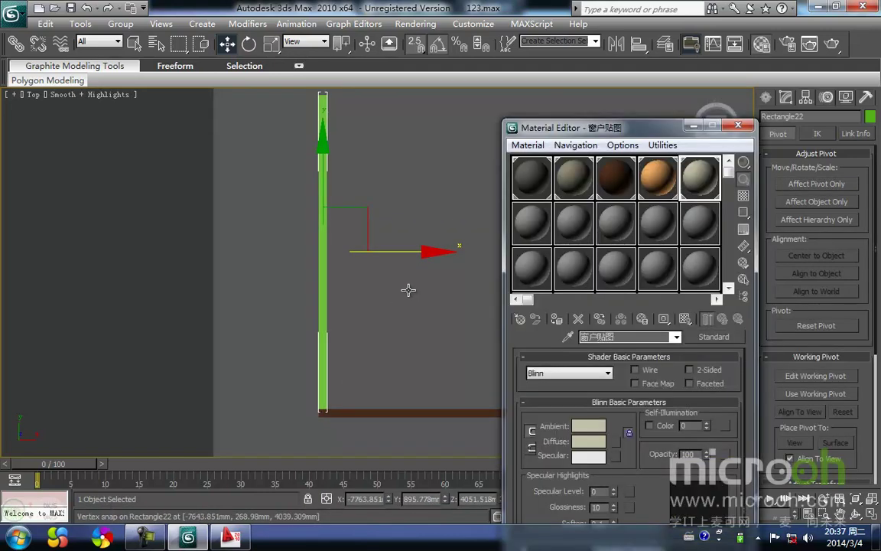
click(620, 181)
click(557, 318)
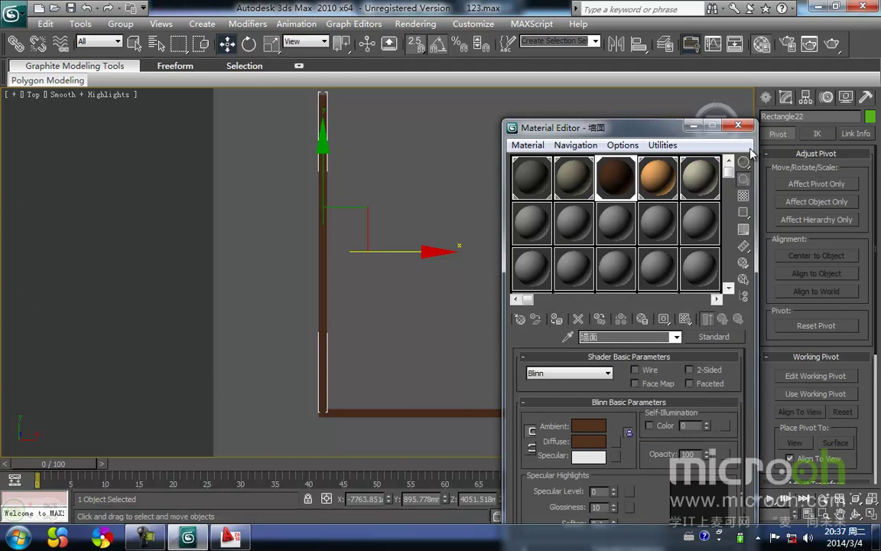
click(739, 125)
scroll(429, 268, up, 2)
scroll(421, 269, down, 3)
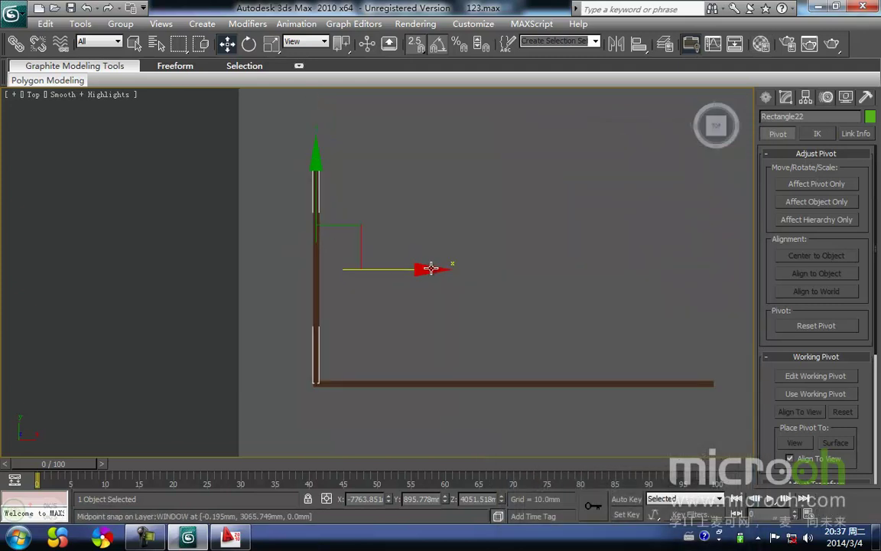
- In the left wireframe view, draw one shape from two nested rectangles: about 1695 by 1133 mm on the wall opening, plus the frame's inner edge
key(l)
scroll(375, 272, up, 3)
key(F3)
scroll(348, 305, up, 3)
scroll(348, 295, up, 2)
scroll(311, 232, down, 2)
scroll(427, 306, up, 2)
scroll(421, 304, up, 2)
right_click(411, 301)
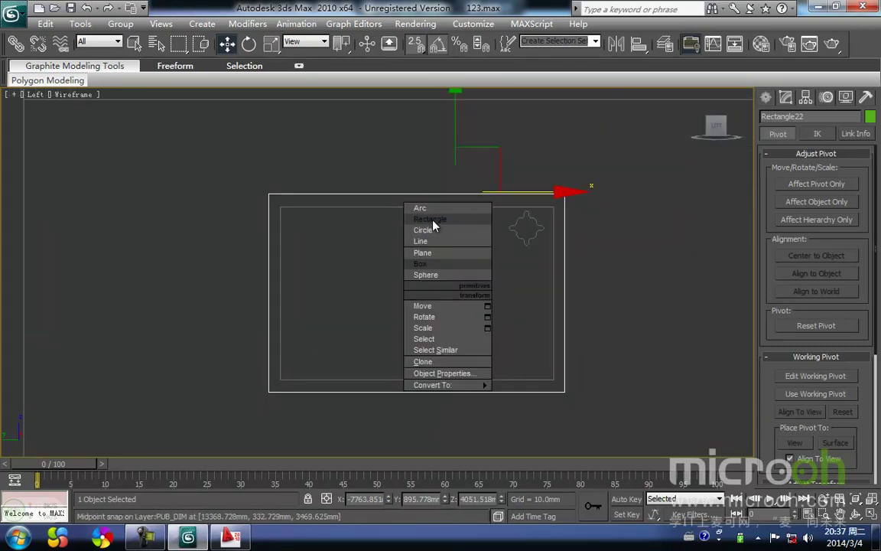
click(431, 228)
drag(270, 195, 565, 392)
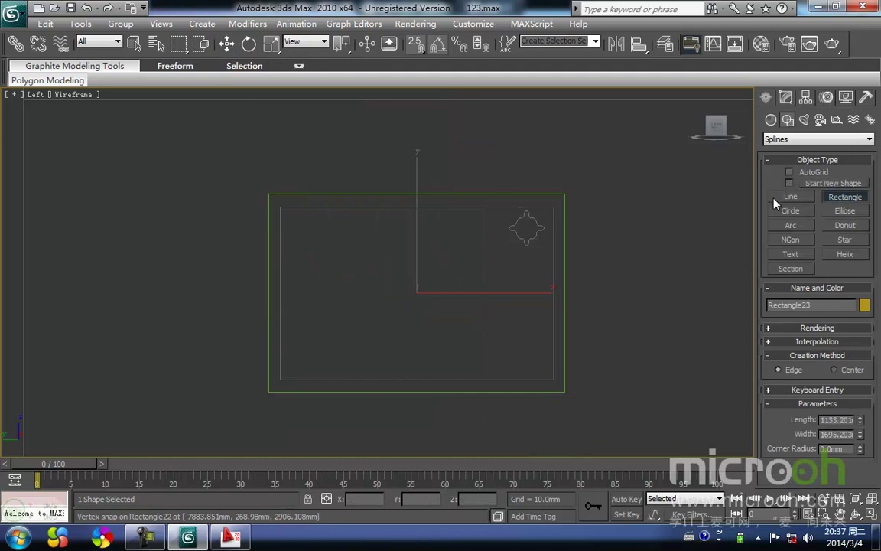
drag(280, 207, 549, 374)
- Select the nested rectangle shape and extrude it 60 mm as the side window frame
key(w)
click(372, 262)
click(380, 213)
middle_drag(387, 227, 369, 237)
click(786, 97)
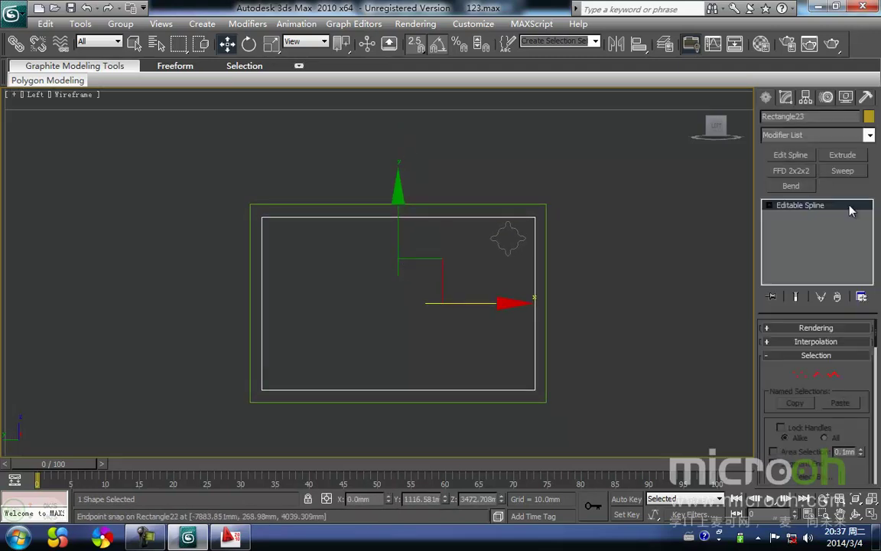
click(843, 156)
text(60.0mm)
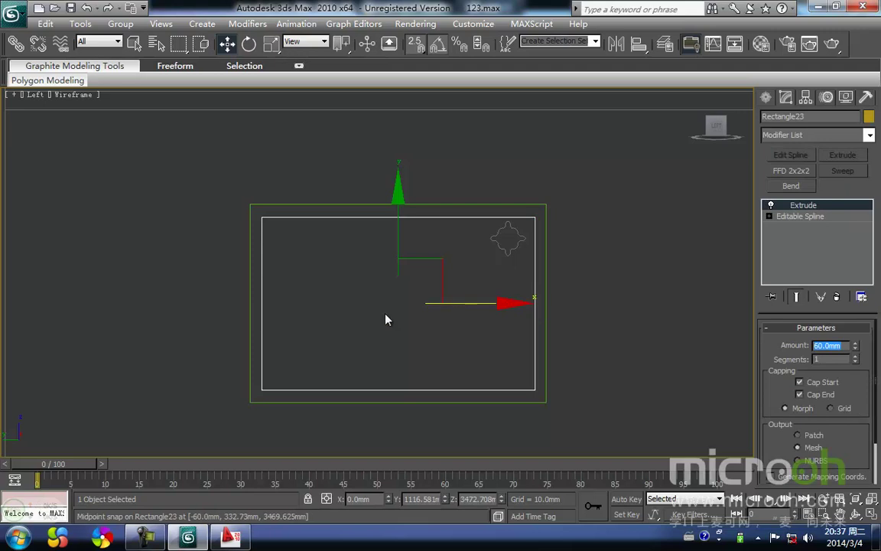
- Try to align the side window frame to the side wall, center to center
click(325, 252)
click(346, 234)
key(F3)
key(alt+a)
click(325, 219)
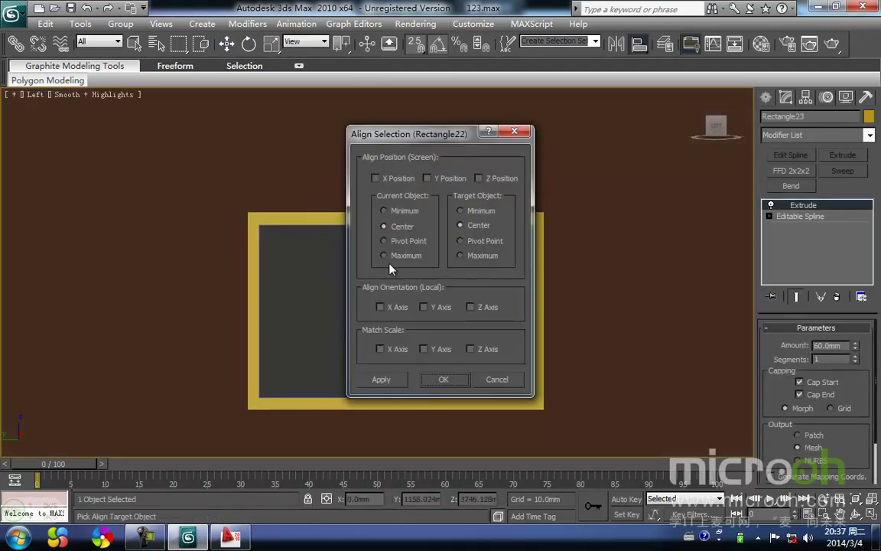
click(448, 385)
- Assign the orange door material (门) to the side window frame and put the Material Editor away
key(m)
click(655, 188)
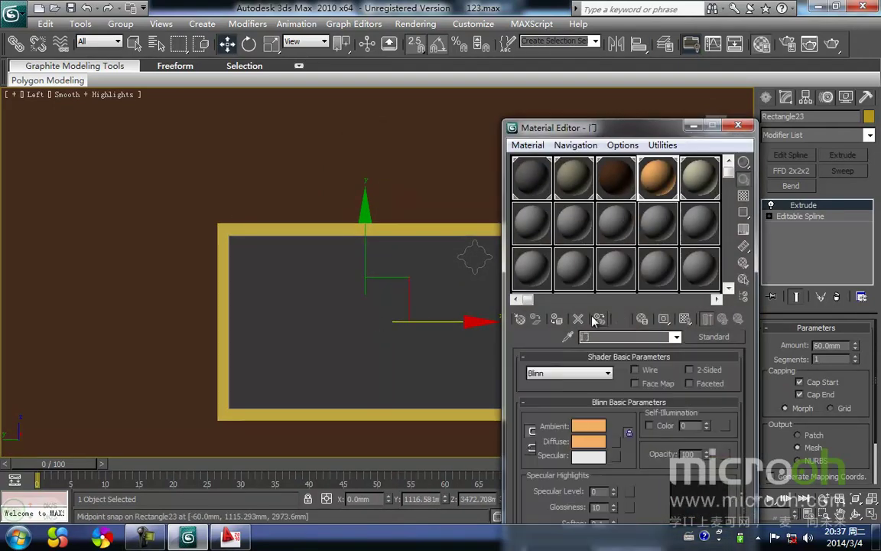
click(558, 320)
click(438, 362)
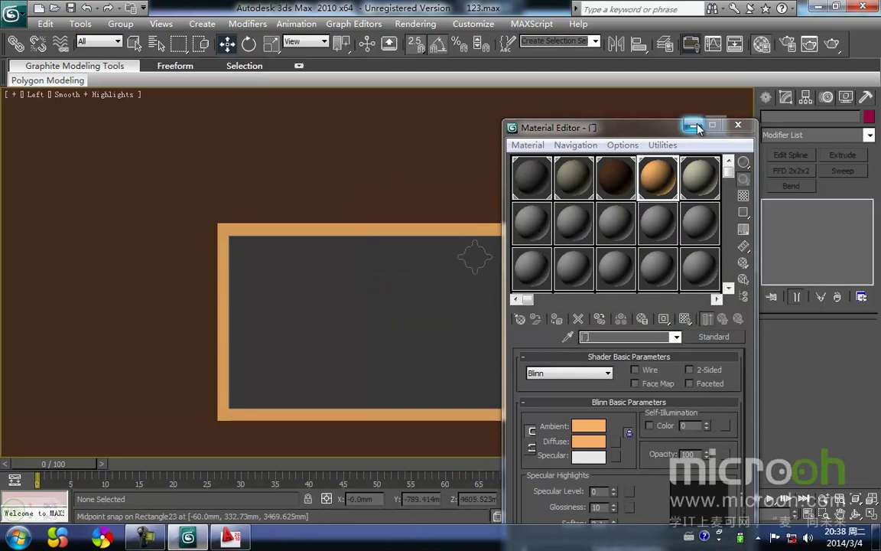
click(694, 125)
- Draw a new rectangle of about 1565 by 992 mm along the inner edge of the side window frame
mouse_move(383, 311)
middle_down()
mouse_move(393, 295)
mouse_move(332, 305)
mouse_move(297, 250)
middle_up()
key(F3)
right_click(331, 303)
click(365, 222)
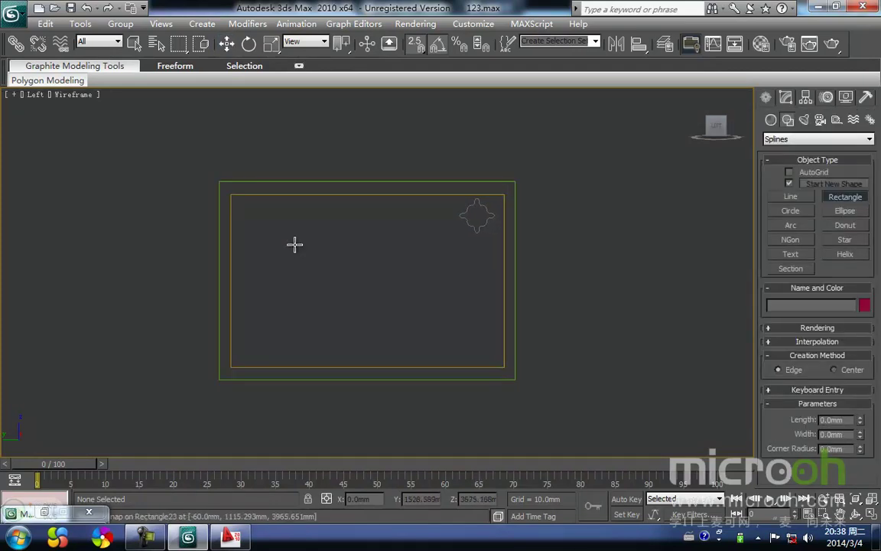
mouse_move(232, 195)
mouse_down()
mouse_move(342, 317)
mouse_move(502, 366)
mouse_move(495, 364)
mouse_up()
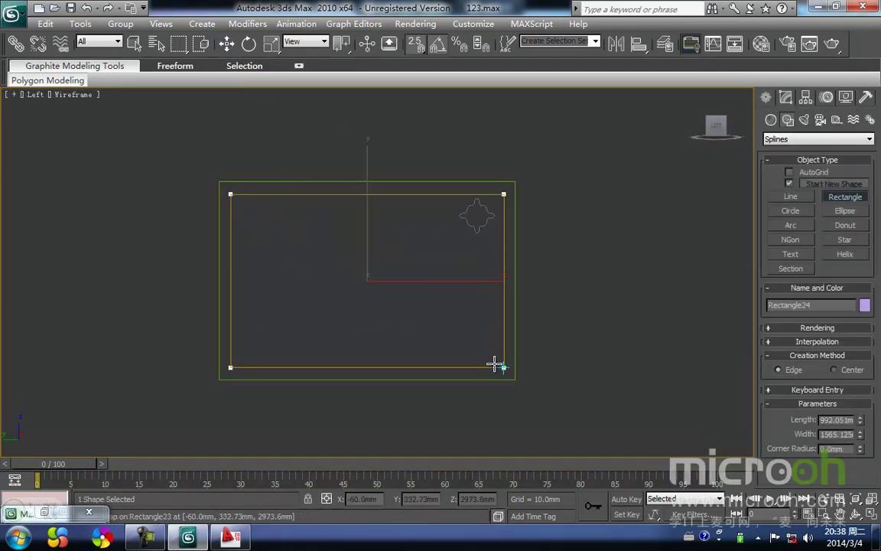
scroll(458, 309, up, 5)
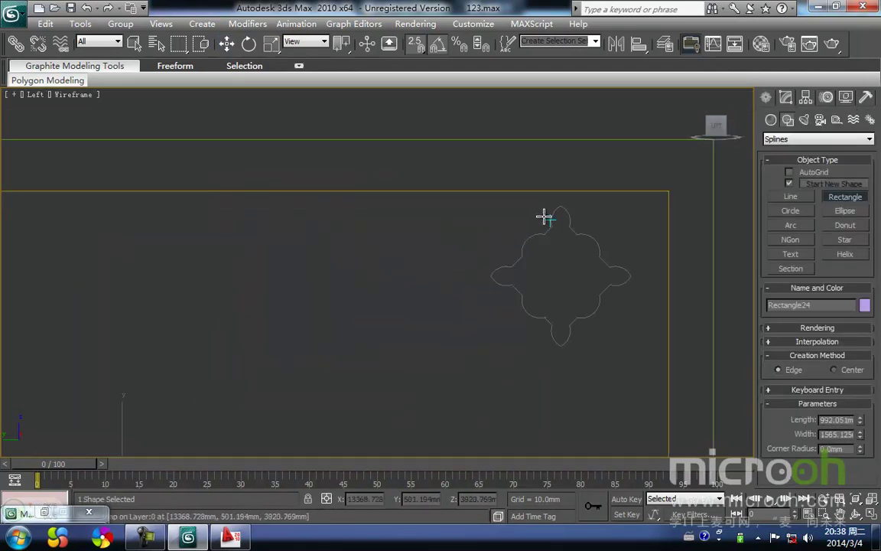
- Add arcs to the same shape tracing the ornament's left half of the top petal, upper-left lobe and left petal
middle_drag(557, 214, 440, 271)
scroll(439, 269, up, 2)
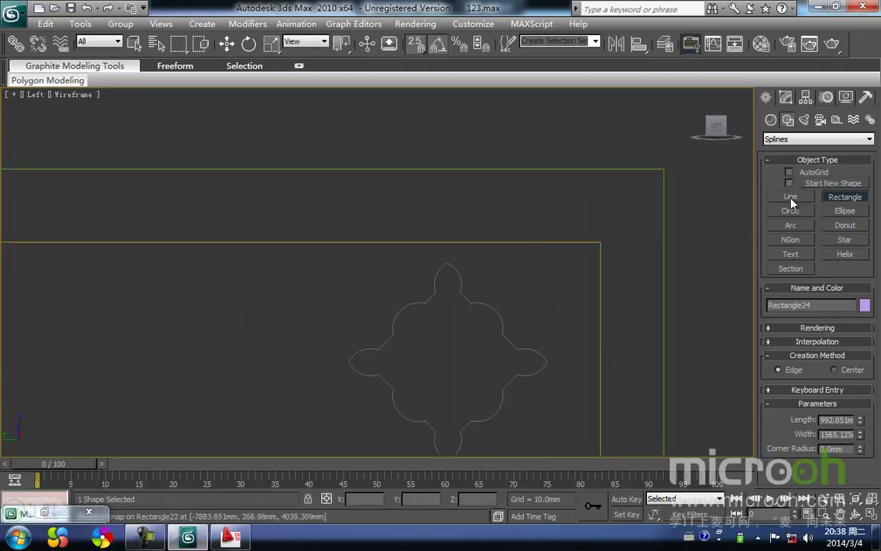
click(791, 225)
scroll(436, 294, up, 3)
middle_drag(494, 305, 475, 283)
drag(460, 256, 442, 313)
click(439, 274)
middle_drag(402, 348, 459, 264)
mouse_move(424, 314)
mouse_down()
mouse_move(476, 262)
mouse_move(470, 254)
mouse_up()
click(425, 274)
middle_drag(425, 274, 463, 211)
drag(422, 286, 417, 328)
click(392, 281)
click(398, 334)
- Trace the ornament's lower-left lobe, bottom petal and lower-right lobe with arcs in the same shape
middle_drag(410, 336, 388, 264)
drag(385, 275, 447, 331)
click(405, 333)
middle_drag(474, 327, 420, 275)
drag(411, 309, 435, 366)
drag(456, 309, 437, 365)
click(463, 340)
middle_drag(519, 314, 452, 363)
drag(414, 332, 508, 243)
click(467, 310)
- Trace the ornament's right petal, upper-right lobe and the remaining half of the top petal with arcs
middle_drag(521, 289, 447, 325)
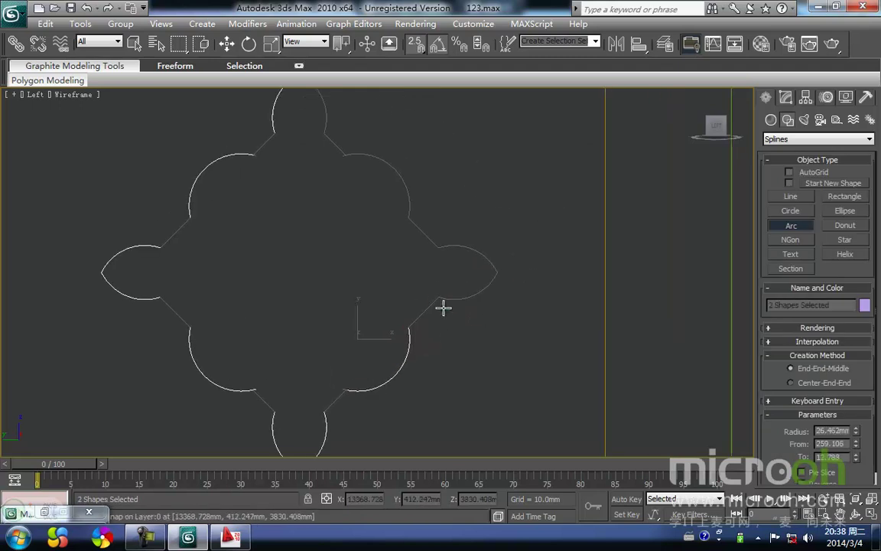
drag(437, 295, 497, 271)
click(466, 297)
drag(443, 256, 497, 271)
click(444, 250)
middle_drag(417, 268, 417, 307)
drag(346, 196, 408, 257)
click(390, 207)
middle_drag(315, 124, 342, 182)
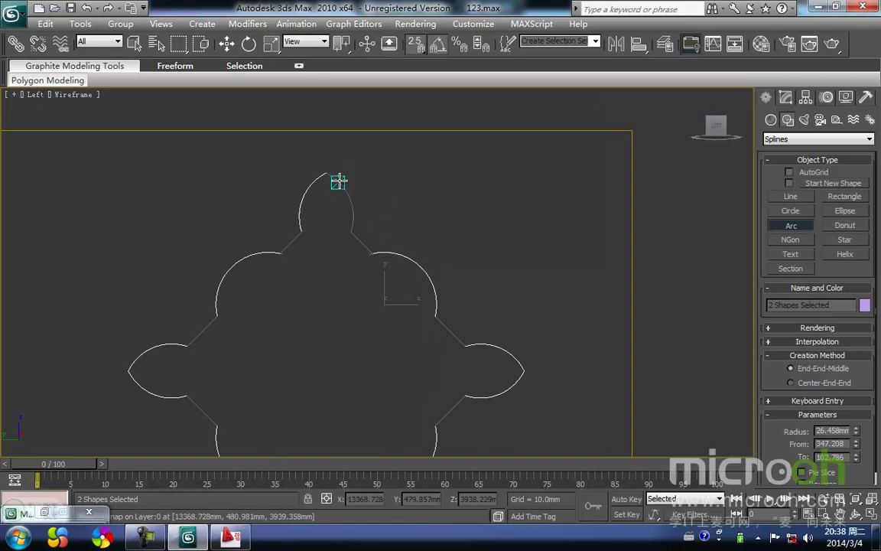
drag(325, 174, 351, 232)
click(350, 197)
- Connect the end vertices of neighboring arcs around the ornament with straight segments
right_click(348, 214)
right_click(348, 215)
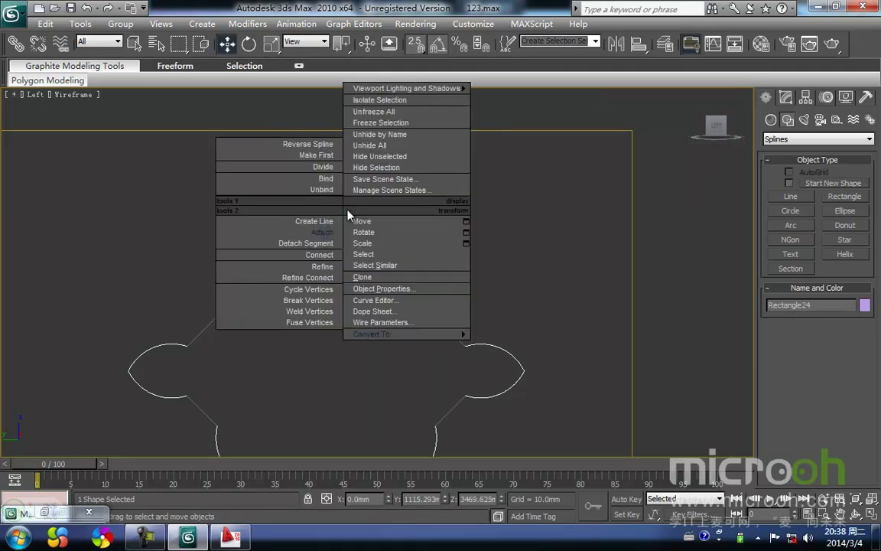
click(314, 257)
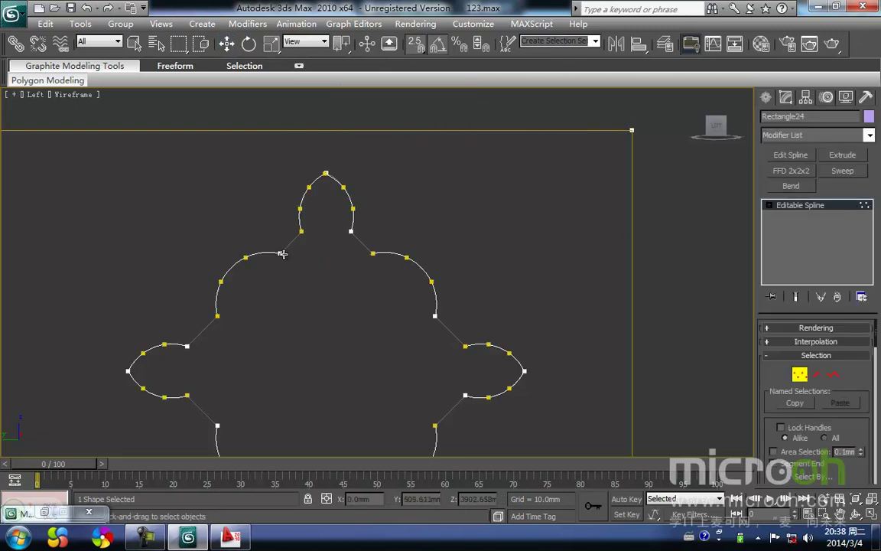
drag(300, 231, 301, 231)
middle_drag(295, 259, 367, 212)
middle_drag(283, 327, 267, 297)
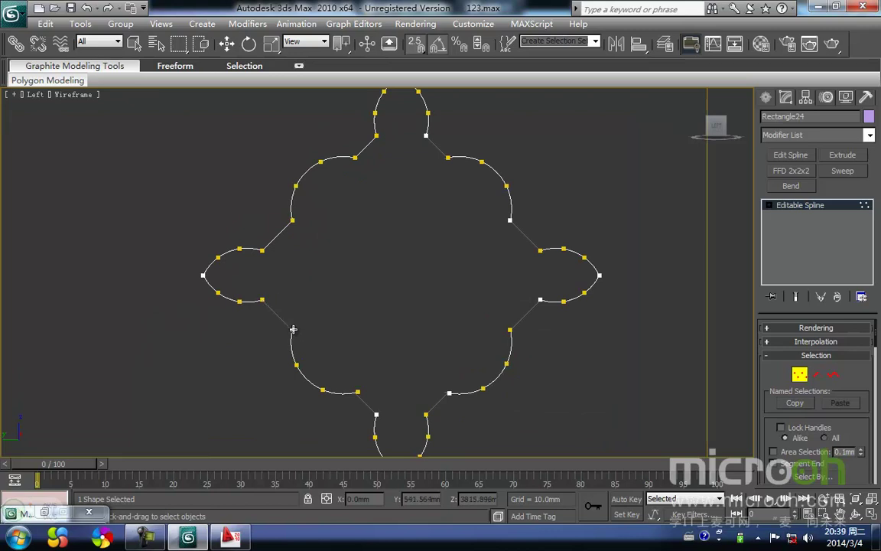
middle_drag(262, 297, 341, 335)
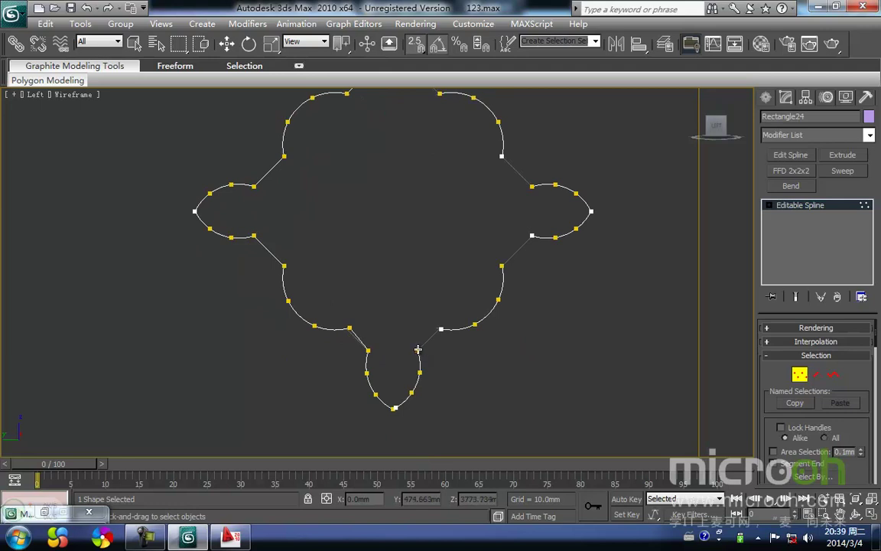
middle_drag(478, 287, 420, 344)
middle_drag(429, 307, 407, 280)
scroll(418, 377, down, 2)
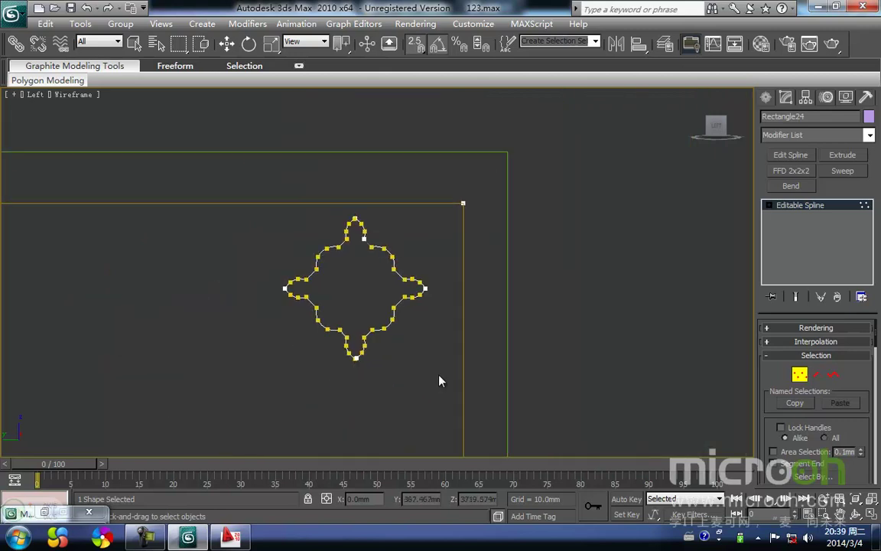
- Select all of the ornament's vertices and weld them
key(w)
drag(227, 167, 426, 377)
right_click(383, 299)
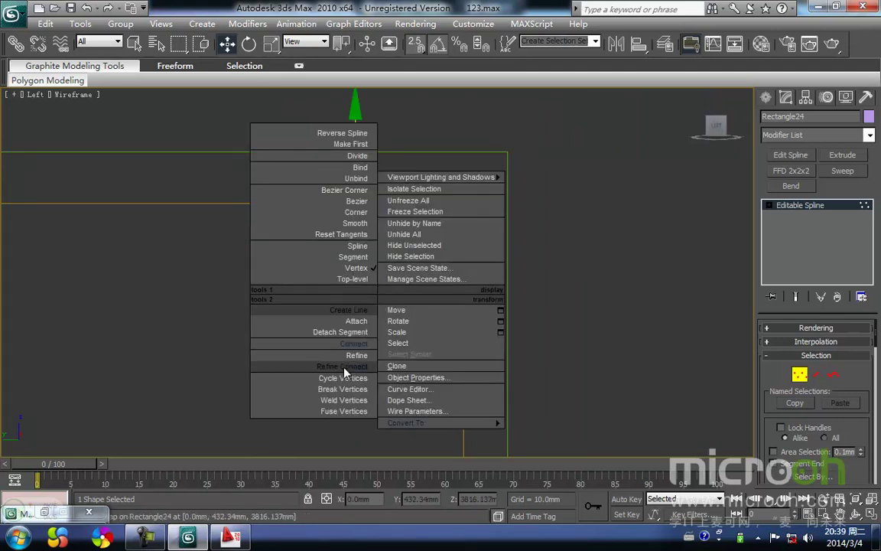
click(342, 400)
click(315, 389)
- Snap the loose vertex at the ornament's bottom tip onto the neighboring end vertex and fuse the two
scroll(360, 384, up, 2)
middle_drag(359, 383, 384, 254)
scroll(348, 382, up, 5)
middle_drag(357, 350, 425, 158)
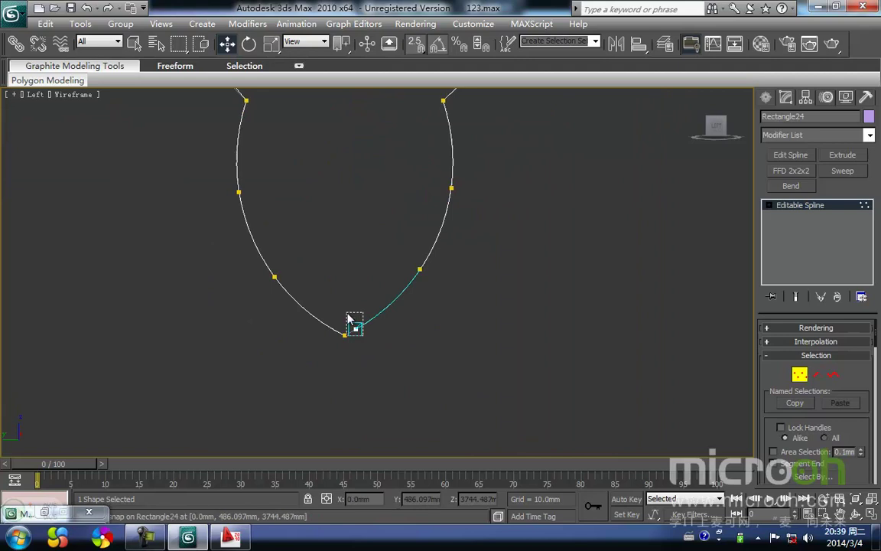
click(355, 329)
click(397, 293)
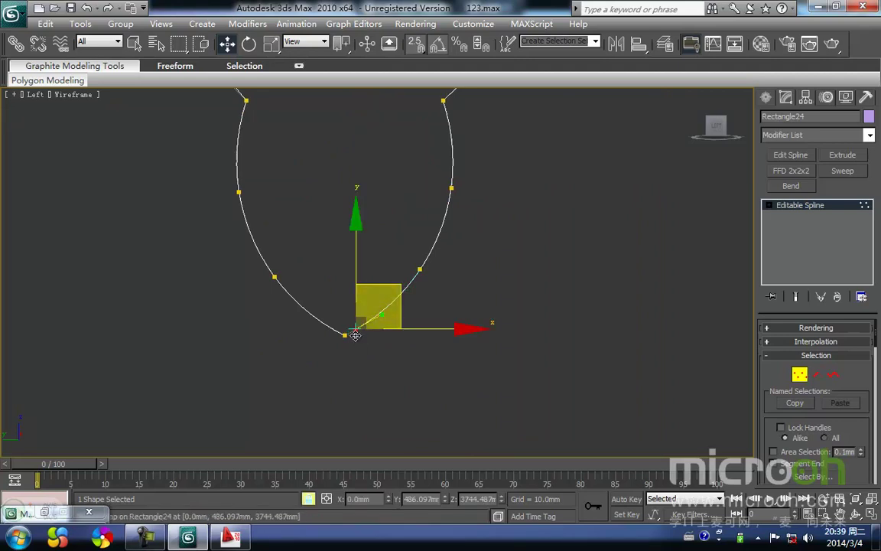
mouse_move(350, 337)
mouse_down()
mouse_move(368, 326)
mouse_move(343, 334)
mouse_move(322, 326)
mouse_move(338, 334)
mouse_up()
right_click(337, 332)
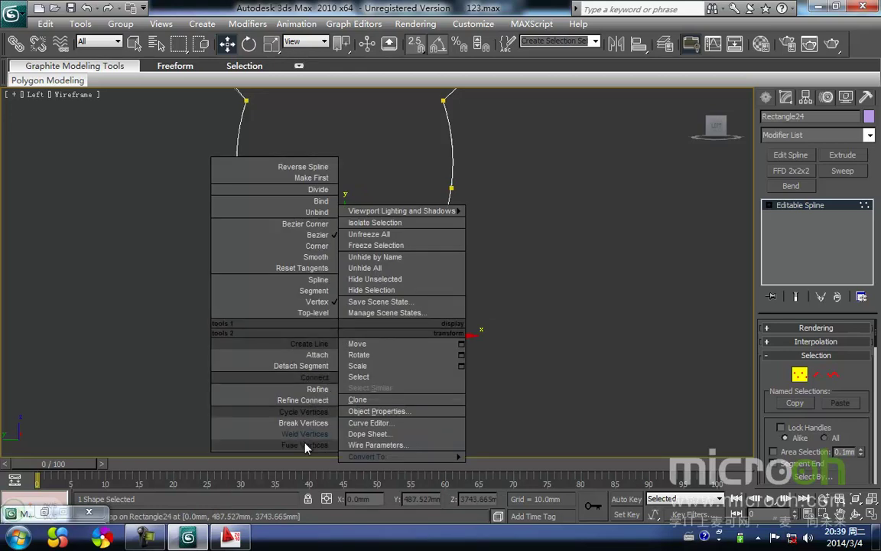
click(308, 447)
- Check the ornament's joints, select every vertex of the shape and weld them, and clear the selection
scroll(294, 369, down, 2)
scroll(268, 337, down, 3)
scroll(245, 256, up, 6)
scroll(218, 277, up, 1)
scroll(370, 300, down, 5)
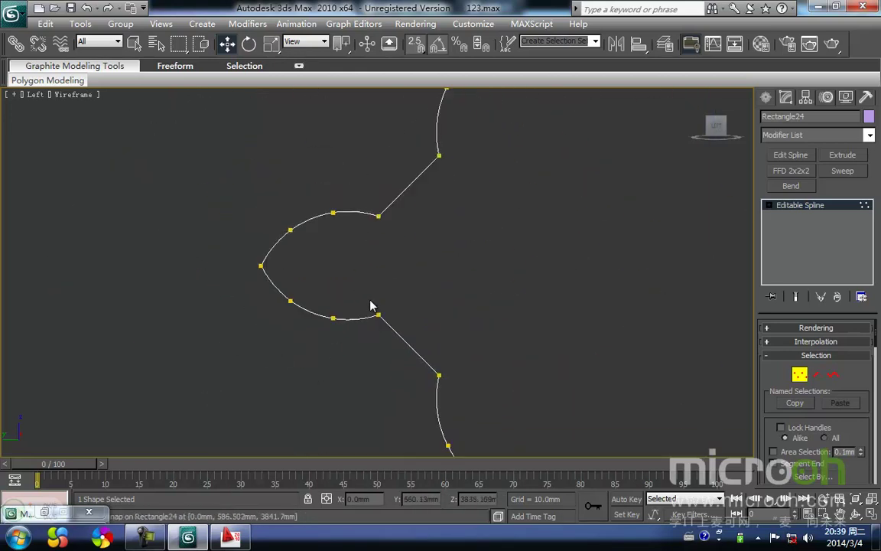
key(ctrl+a)
scroll(336, 260, down, 2)
right_click(354, 262)
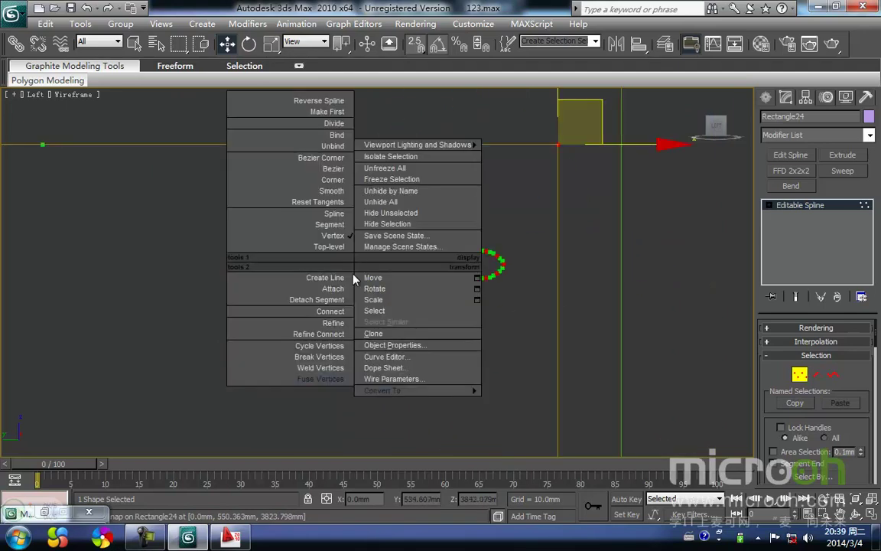
click(313, 371)
click(350, 355)
- Snap the loose end vertices at the ornament's top tip together, then fuse and weld them
middle_drag(349, 355, 352, 344)
scroll(408, 310, up, 2)
scroll(409, 314, up, 10)
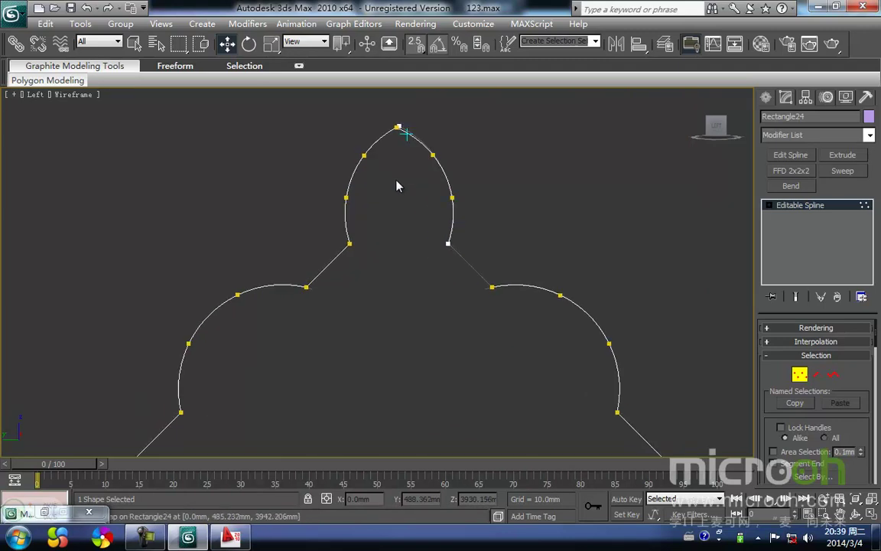
drag(322, 314, 341, 308)
drag(353, 343, 314, 290)
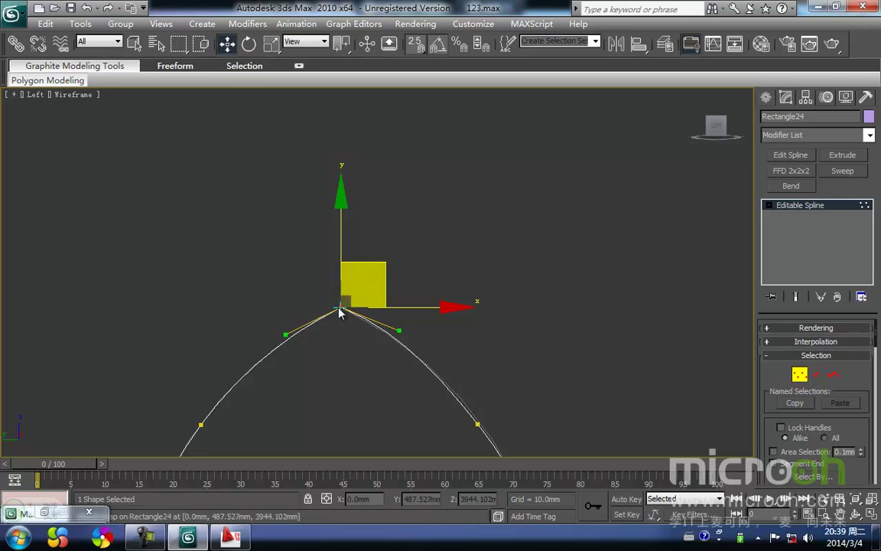
right_click(338, 308)
click(301, 414)
middle_drag(316, 354, 311, 279)
scroll(317, 354, down, 8)
middle_drag(331, 325, 331, 285)
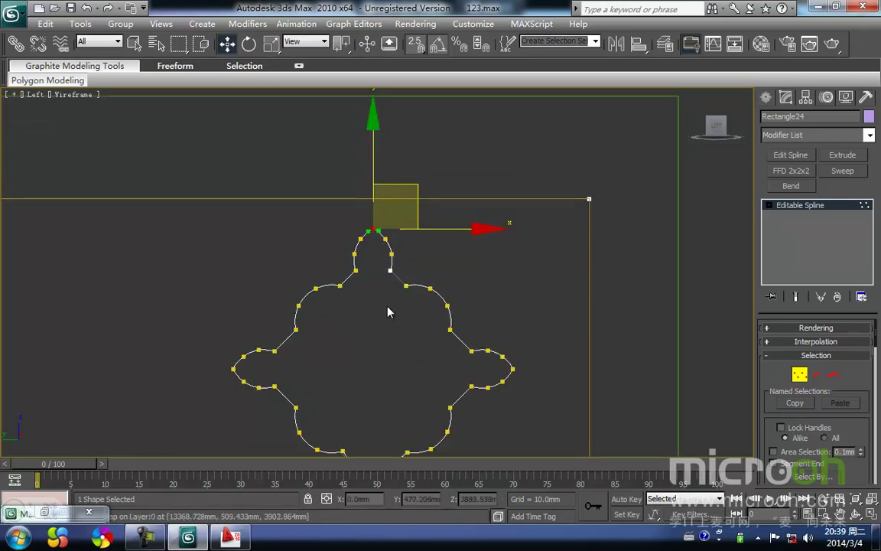
right_click(386, 306)
click(348, 409)
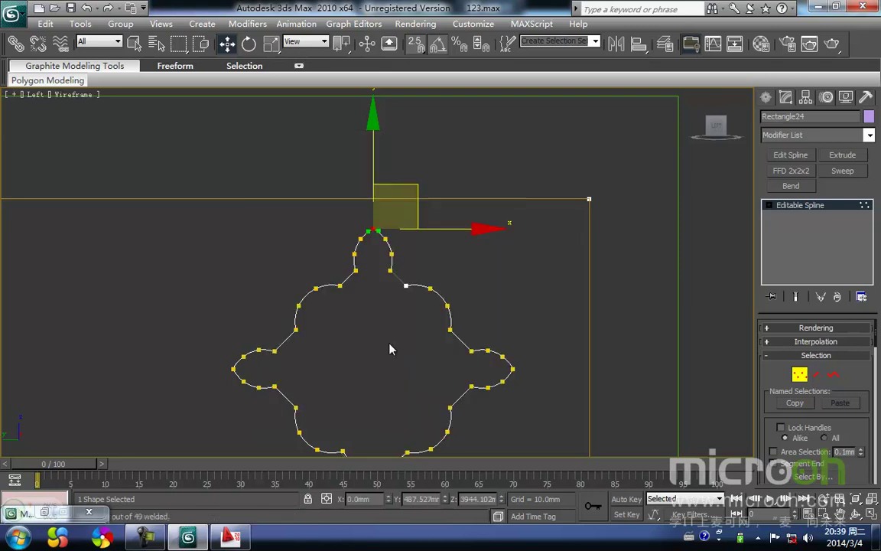
- Connect the two open end vertices between the ornament's top lobe and right shoulder, and display the view shaded
scroll(360, 313, up, 6)
right_click(306, 349)
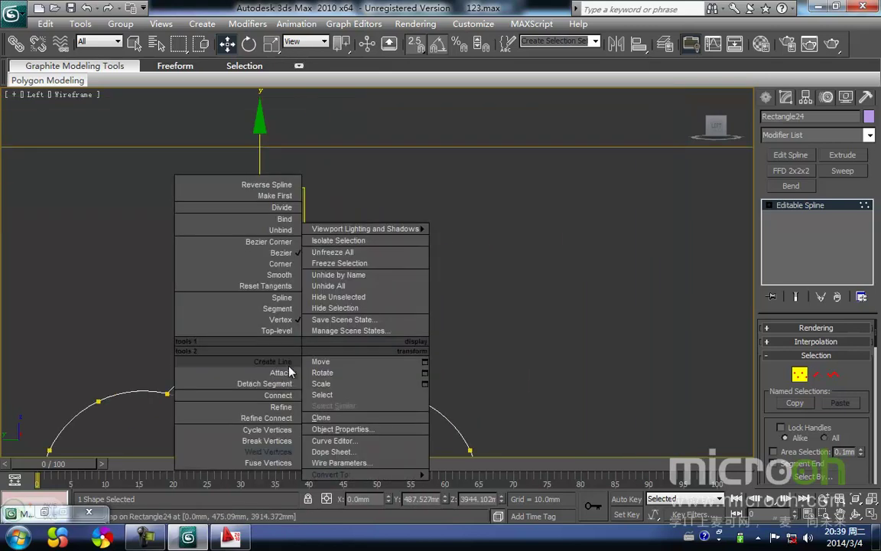
click(280, 396)
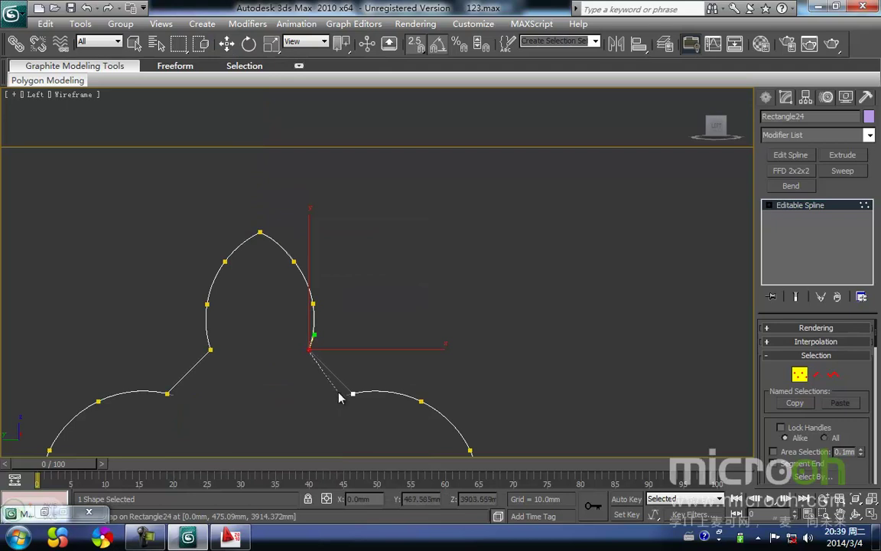
key(w)
scroll(476, 351, down, 4)
click(474, 369)
scroll(459, 329, down, 3)
mouse_move(431, 374)
middle_down()
mouse_move(434, 355)
mouse_move(404, 314)
middle_up()
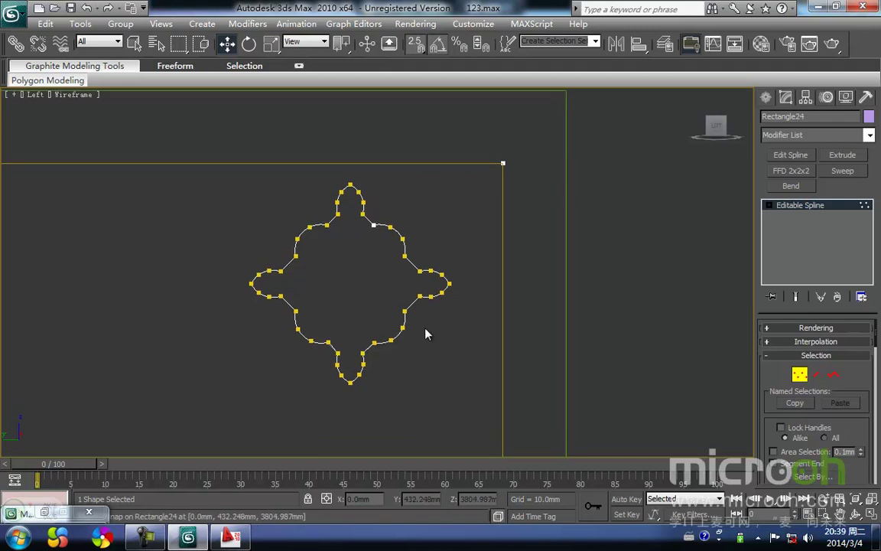
key(F3)
key(F3)
key(F3)
- Extrude the window panel shape to check the ornament's cut-out, and remove the Extrude modifier
click(843, 156)
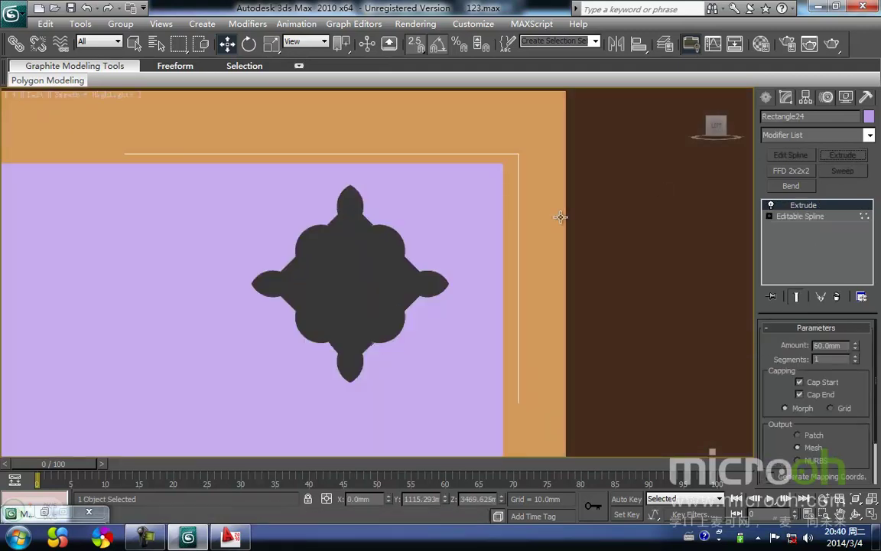
scroll(374, 268, up, 1)
scroll(452, 251, down, 3)
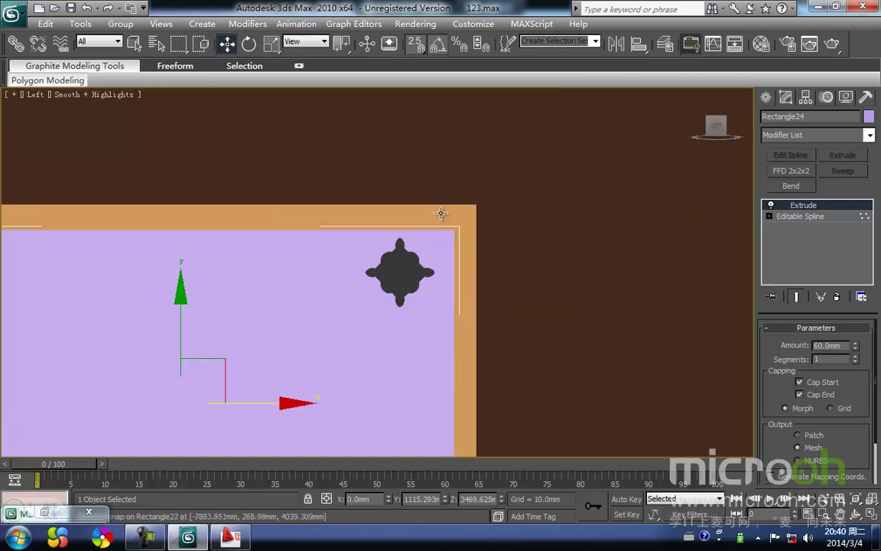
middle_drag(251, 300, 295, 291)
click(838, 299)
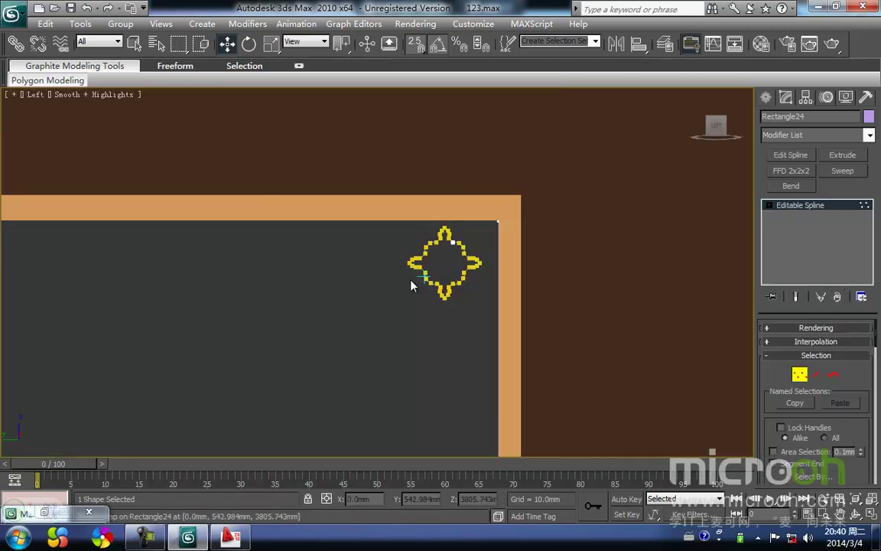
- Select the vertices around the ornament's outline
scroll(482, 285, up, 5)
drag(547, 368, 357, 151)
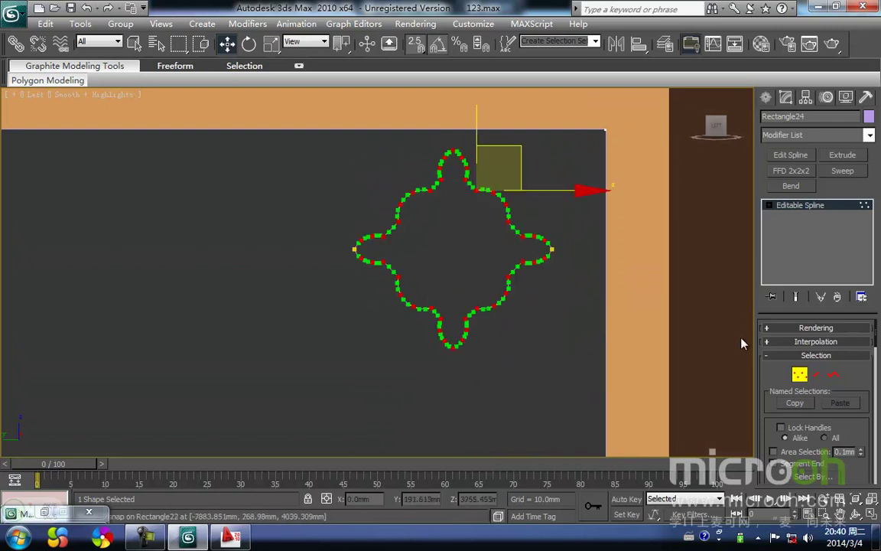
scroll(398, 299, down, 4)
middle_drag(396, 300, 471, 286)
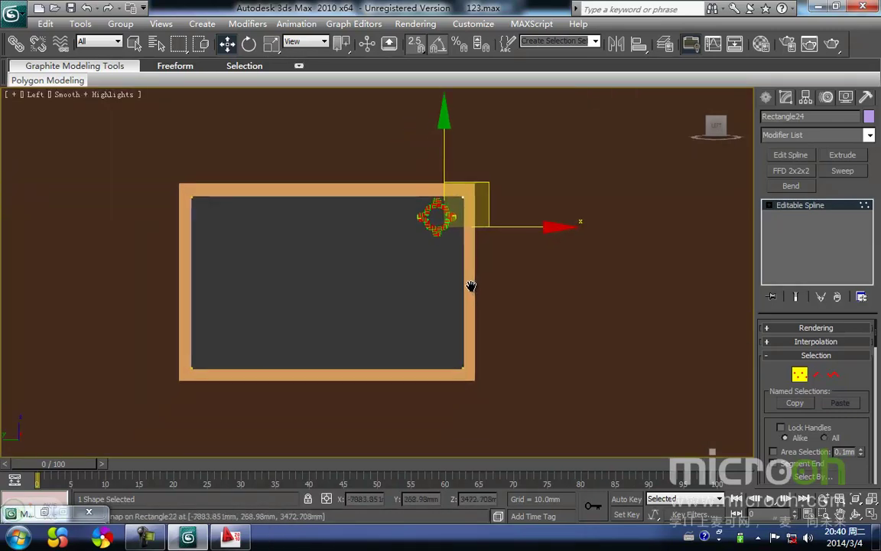
- Switch to AutoCAD and examine the wall window's ornament grid in the elevation drawings
click(230, 538)
scroll(391, 367, down, 1)
scroll(404, 372, down, 4)
scroll(607, 331, up, 3)
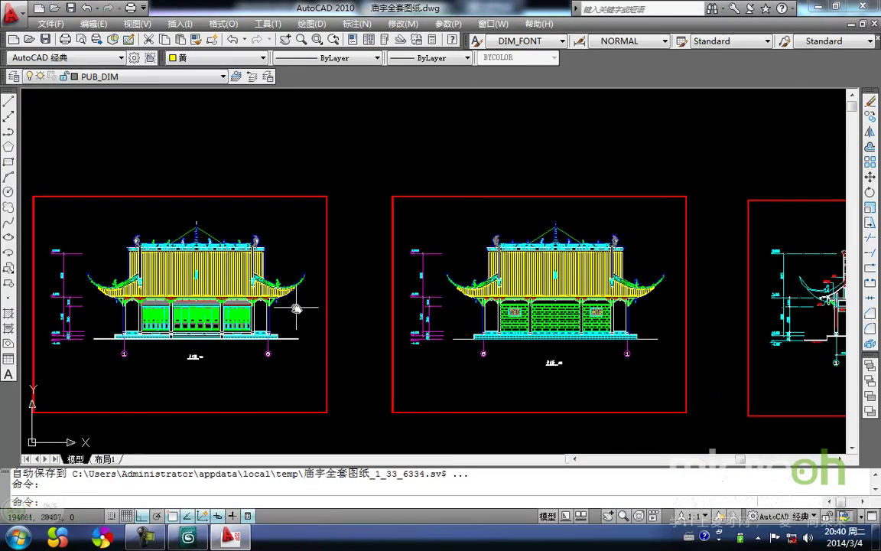
scroll(607, 331, up, 5)
scroll(454, 314, down, 2)
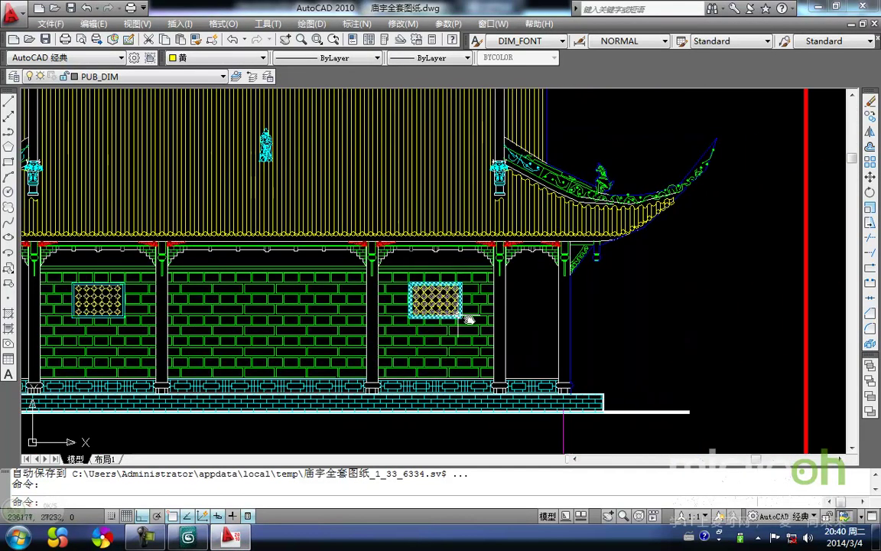
scroll(440, 331, down, 1)
middle_drag(440, 330, 370, 332)
middle_drag(271, 290, 734, 309)
middle_drag(321, 287, 684, 296)
scroll(424, 299, down, 2)
middle_drag(292, 291, 567, 288)
middle_drag(196, 289, 513, 276)
scroll(340, 332, up, 4)
scroll(459, 283, up, 6)
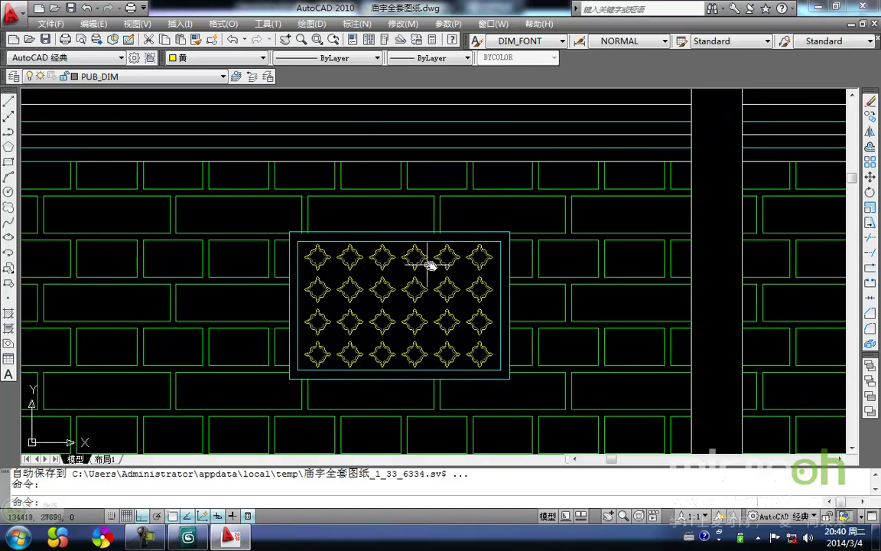
scroll(419, 294, up, 8)
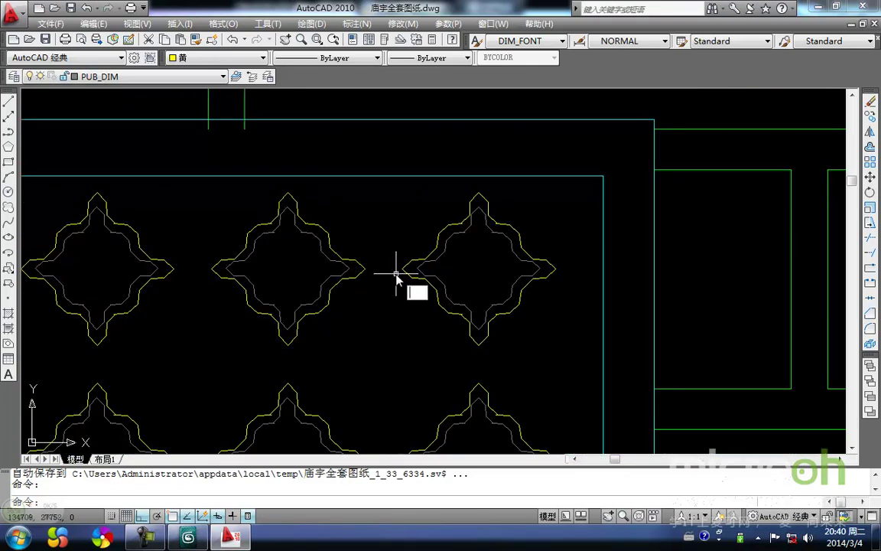
- Dimension the horizontal gap between the facing tips of two neighboring ornaments in the window's top row
text(i)
key(Return)
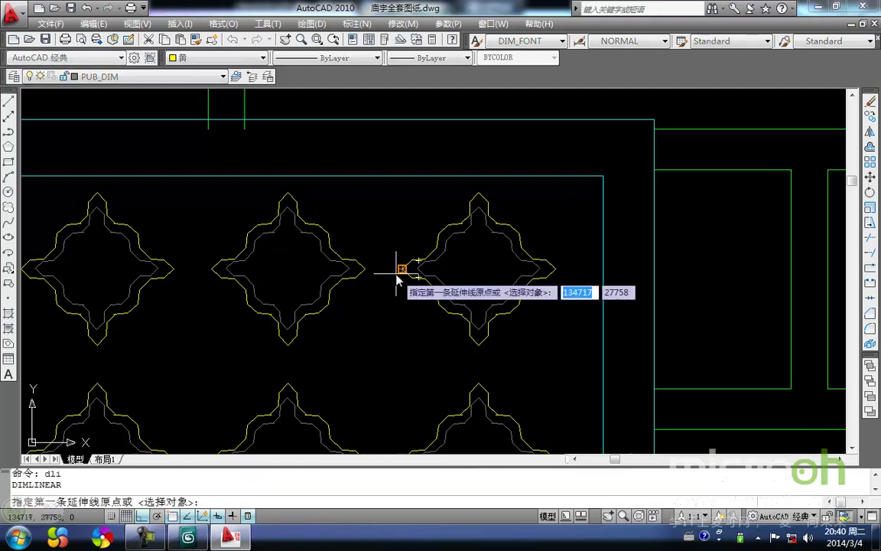
click(365, 268)
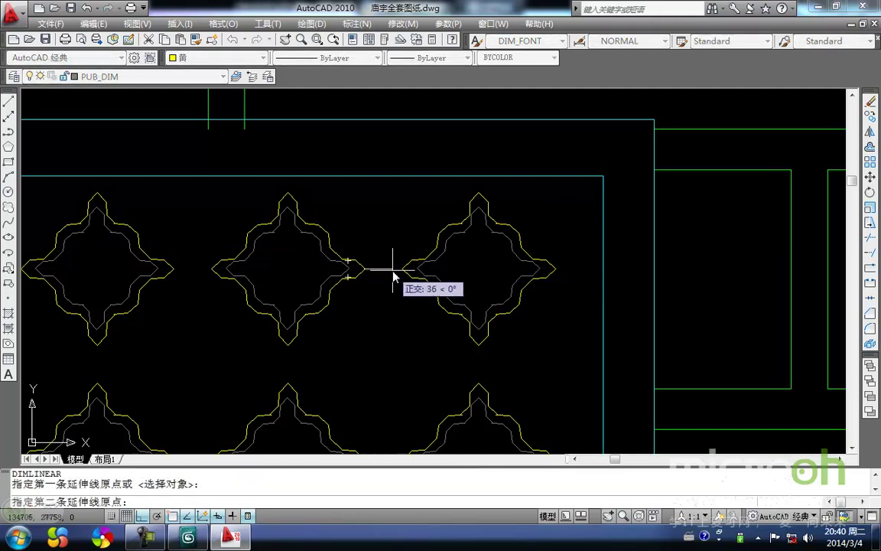
click(403, 268)
click(384, 227)
scroll(384, 230, up, 7)
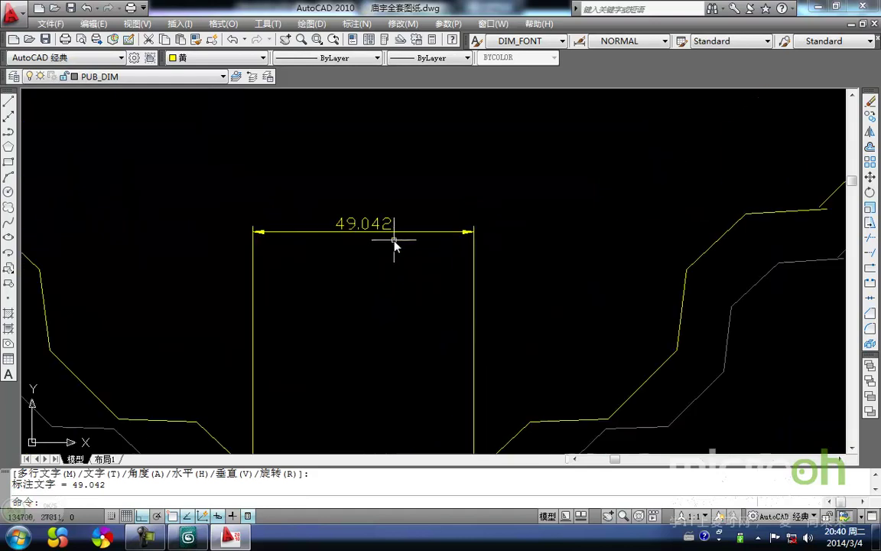
scroll(383, 250, down, 2)
scroll(370, 238, up, 2)
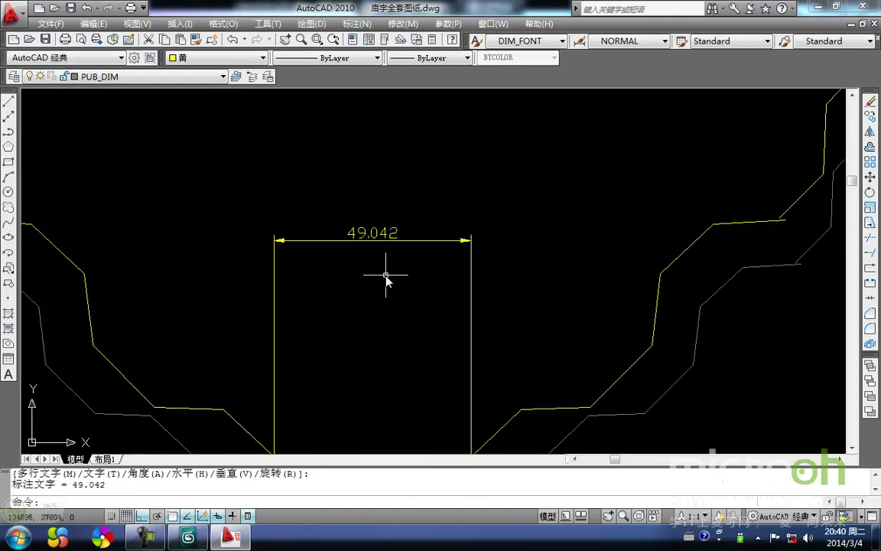
- Dimension the vertical gap between the tips of two stacked ornaments in the last column and return to 3ds Max
scroll(405, 378, down, 6)
scroll(469, 325, up, 8)
middle_drag(468, 325, 480, 311)
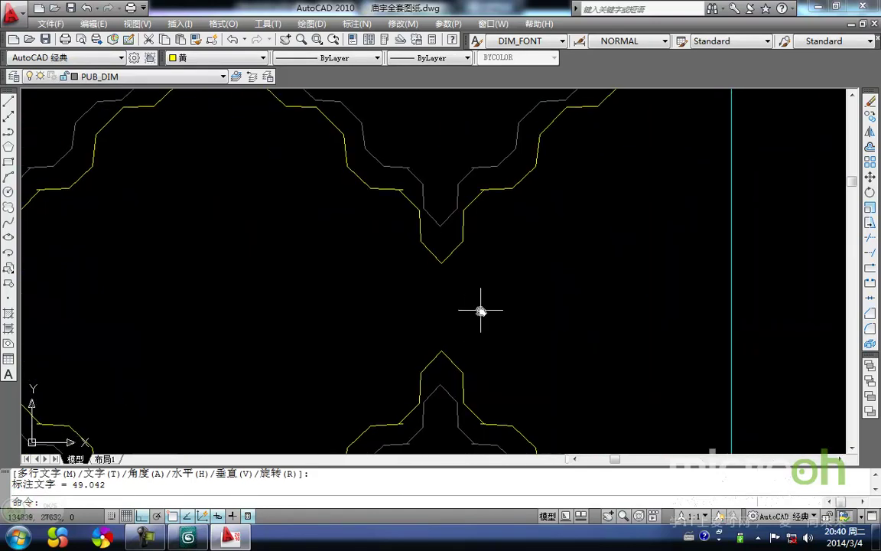
key(Return)
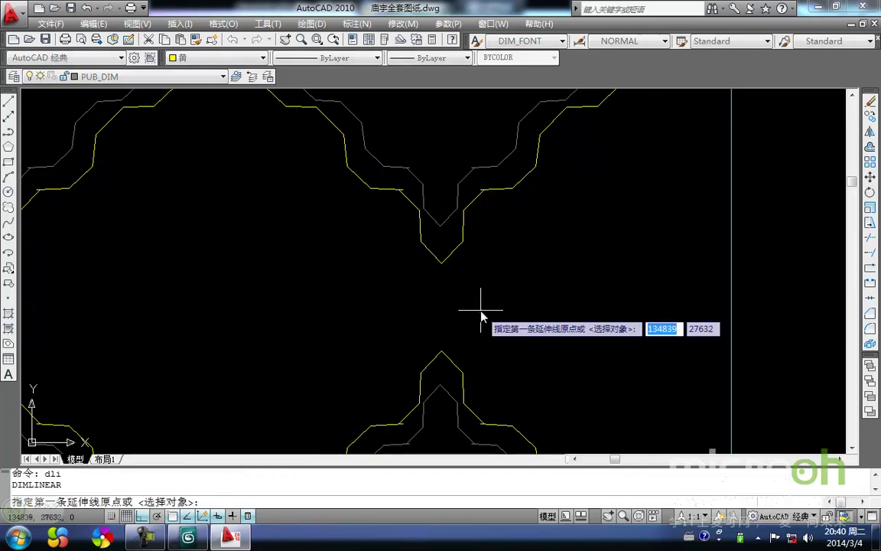
click(442, 264)
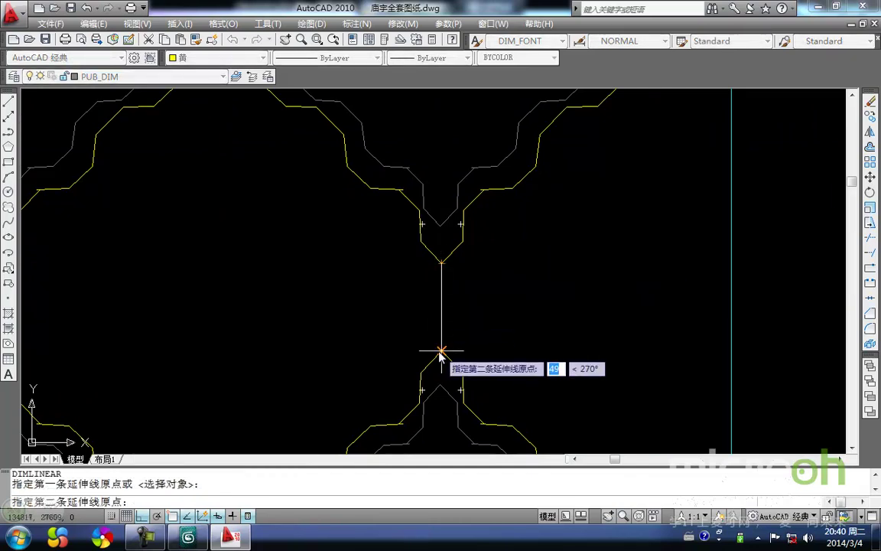
click(442, 352)
click(508, 306)
scroll(518, 320, up, 3)
scroll(341, 353, down, 6)
click(153, 540)
scroll(355, 301, up, 5)
scroll(398, 291, up, 4)
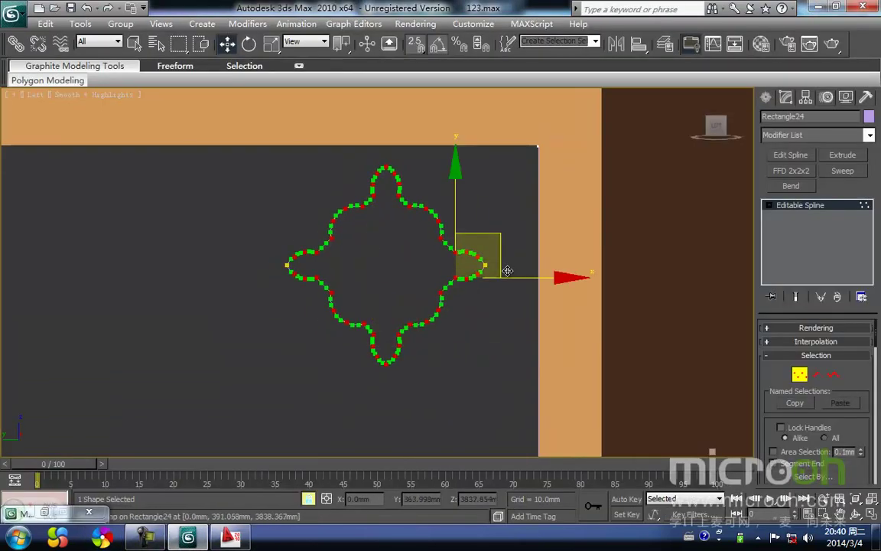
drag(498, 266, 287, 265)
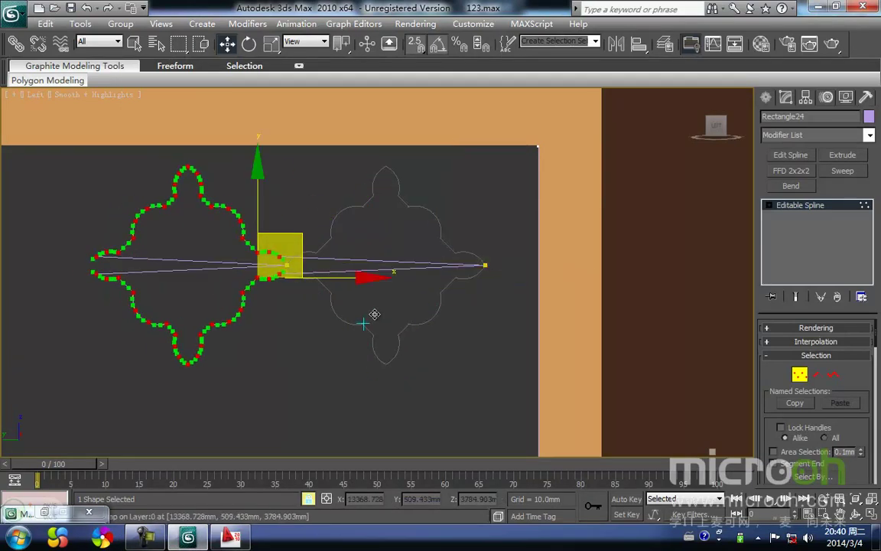
key(ctrl+z)
key(ctrl+x)
click(466, 345)
key(ctrl+x)
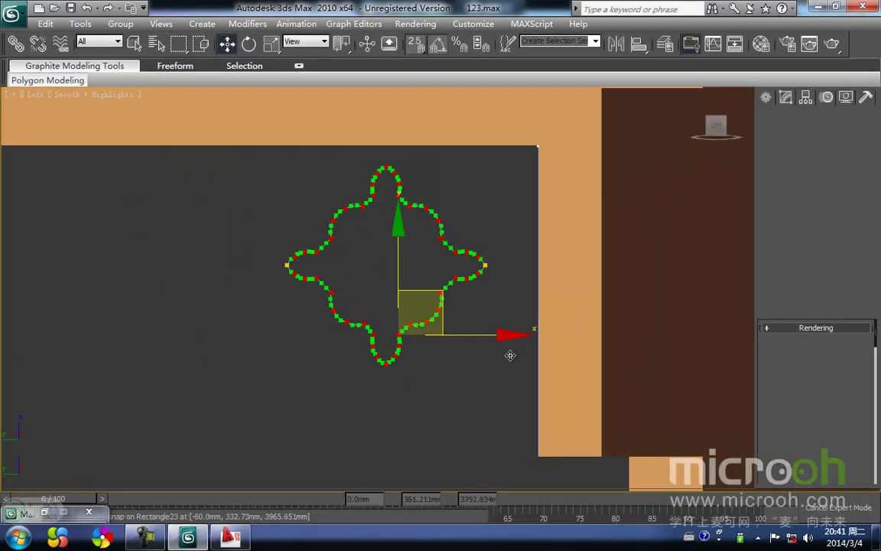
- Select the ornament at spline level and copy it to the left, snapping it tip to tip with the original
click(833, 374)
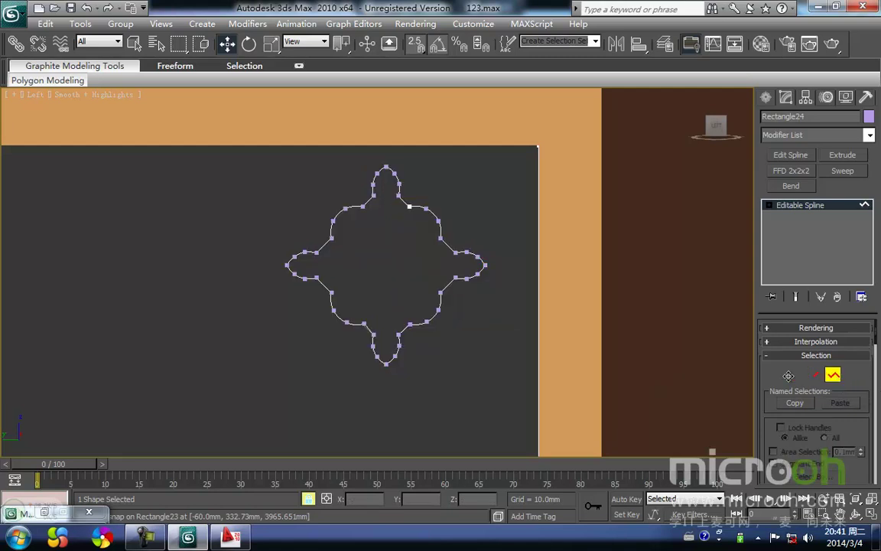
click(422, 320)
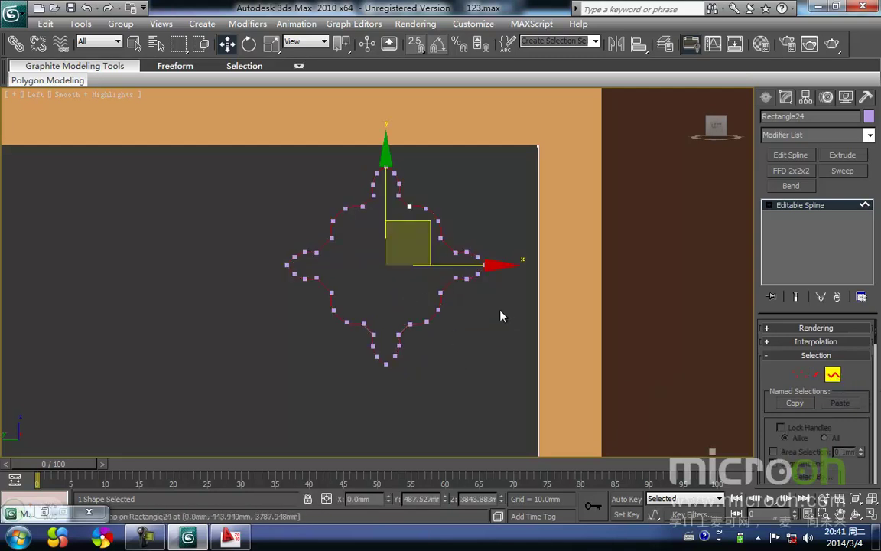
middle_drag(505, 310, 469, 323)
key(space)
scroll(497, 308, up, 3)
scroll(483, 309, down, 3)
mouse_move(508, 279)
shift+mouse_down()
mouse_move(205, 278)
mouse_move(217, 278)
shift+mouse_up()
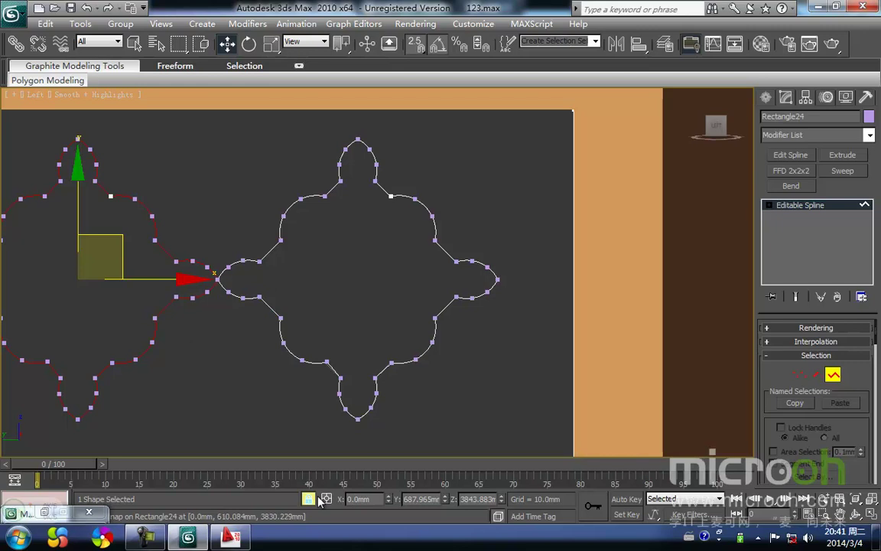
- Offset the copied ornament spline by -50 mm in X to leave a gap between the two ornaments
text(-50)
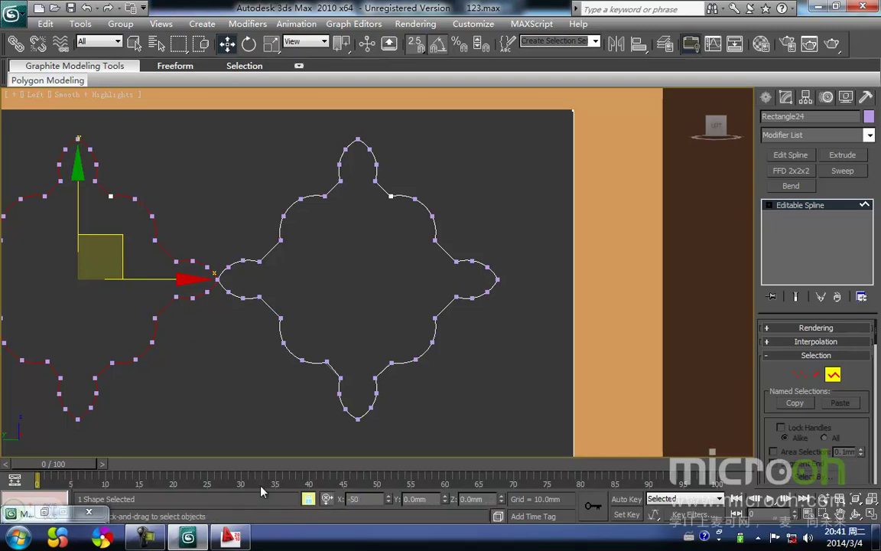
key(Return)
scroll(248, 293, down, 3)
middle_drag(290, 295, 344, 298)
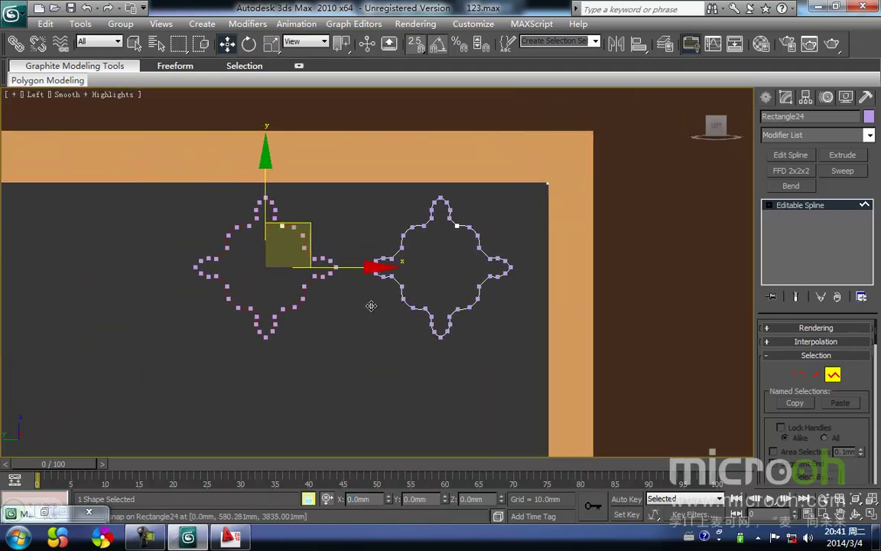
- Copy the second ornament to the left at the same tip-to-tip spacing to make a third one
scroll(369, 298, up, 2)
scroll(386, 296, down, 1)
shift+drag(382, 276, 140, 272)
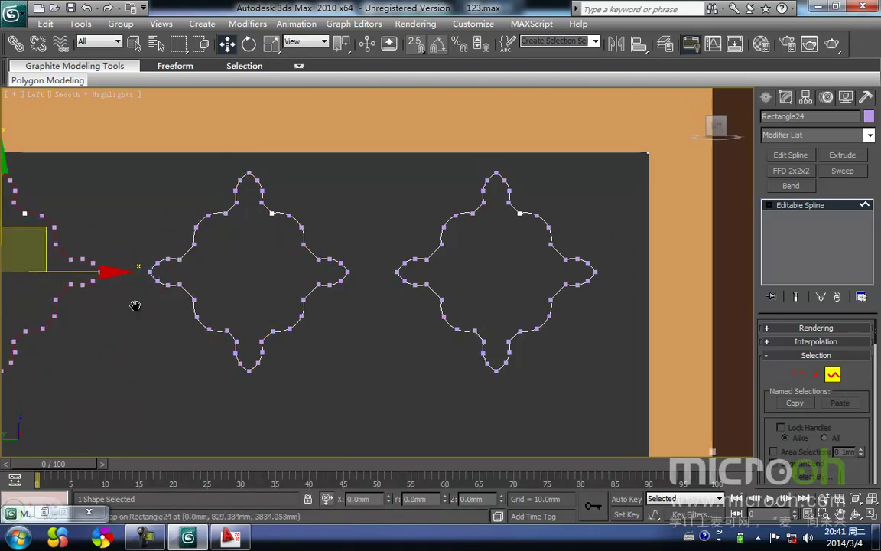
scroll(131, 309, down, 3)
middle_drag(242, 338, 346, 342)
- Select the two copied ornaments and duplicate them together to the left, snapping them at a distance of two ornament spacings
key(space)
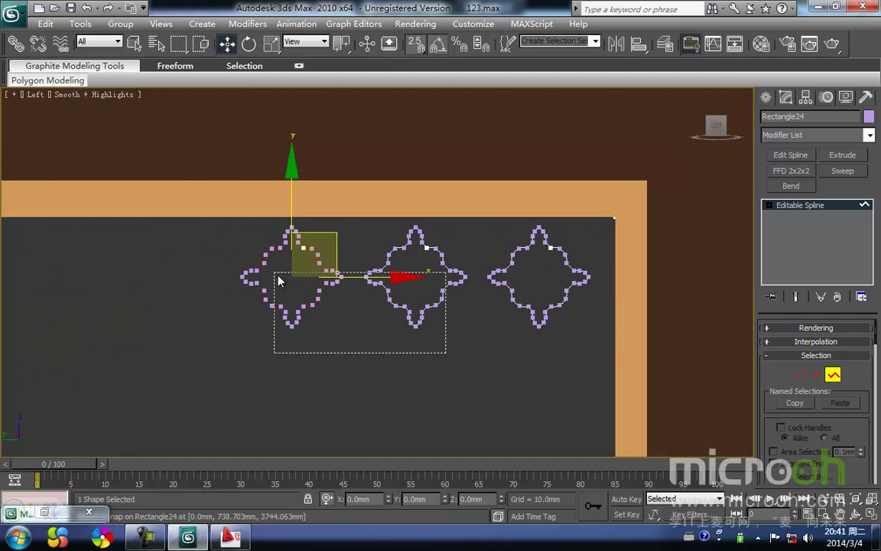
drag(299, 287, 255, 258)
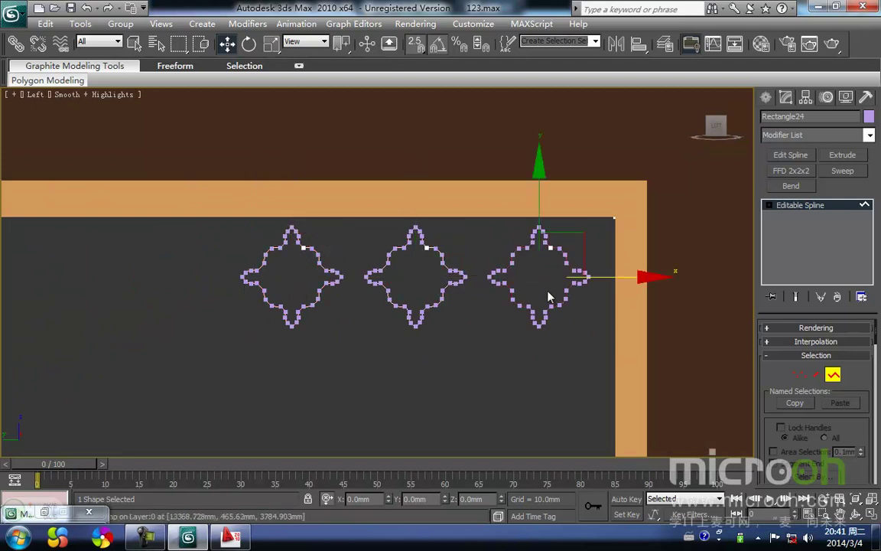
drag(336, 310, 335, 307)
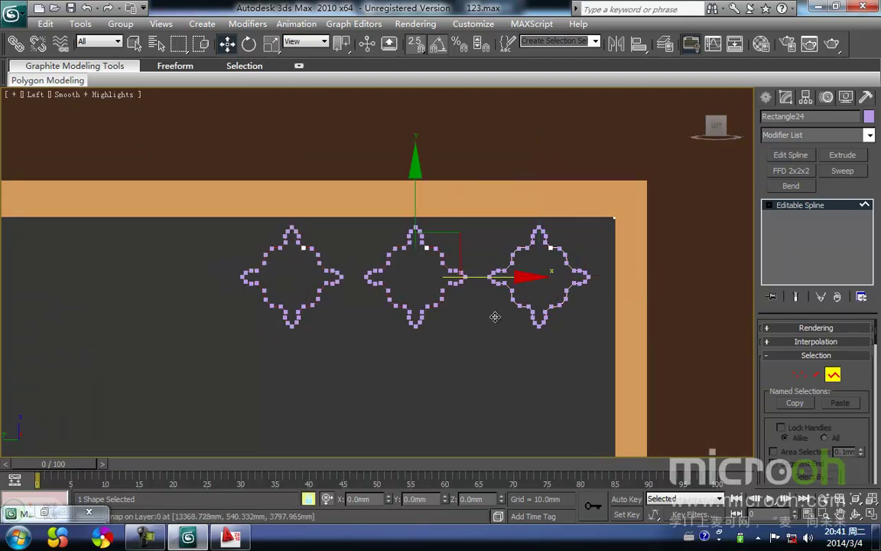
scroll(417, 335, up, 3)
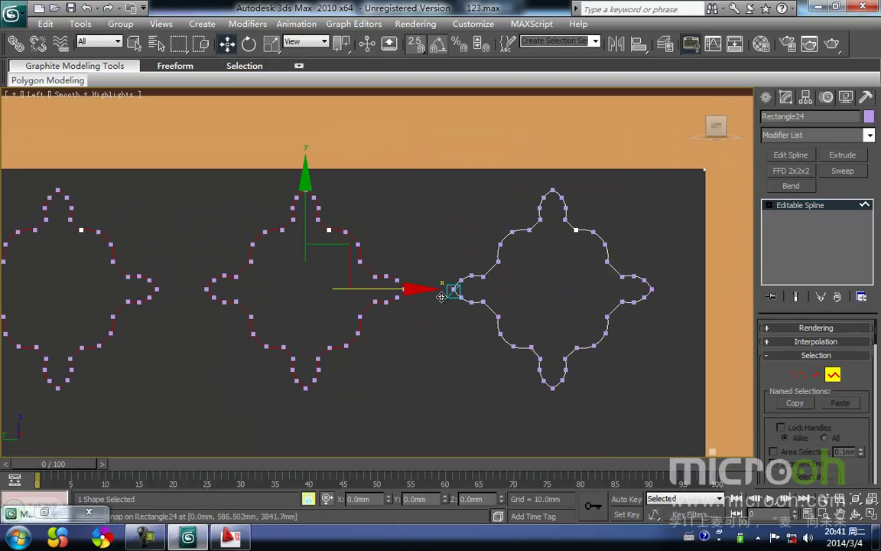
middle_drag(440, 306, 588, 346)
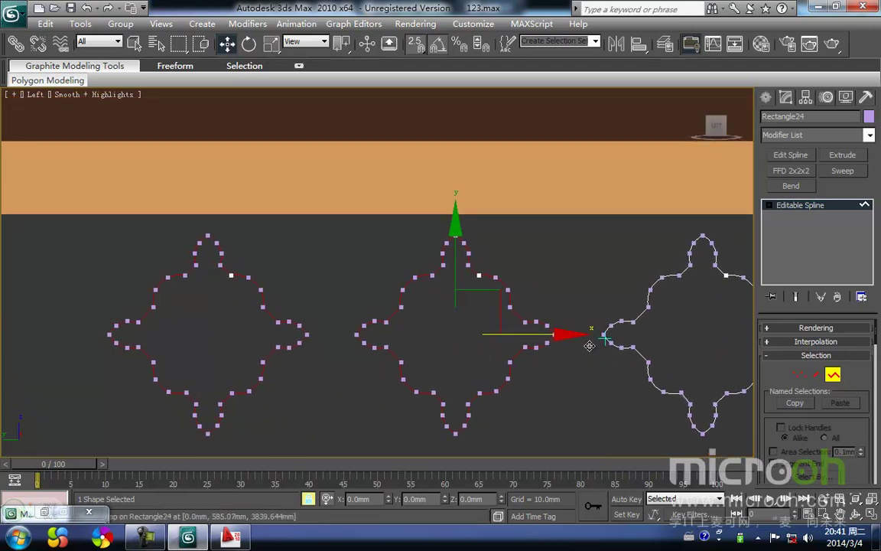
drag(587, 341, 107, 334)
middle_drag(123, 355, 580, 363)
scroll(580, 363, down, 2)
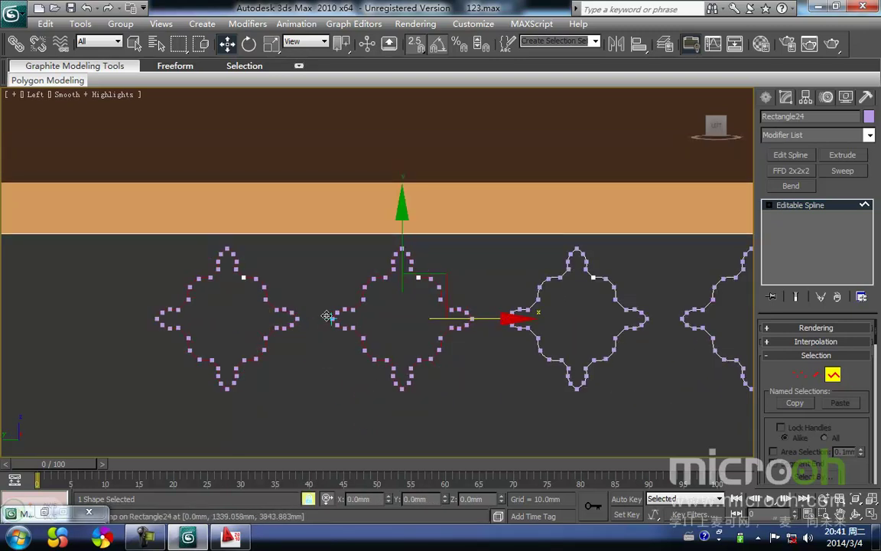
shift+drag(329, 317, 162, 314)
key(ctrl+z)
middle_drag(396, 377, 468, 348)
- Select only the leftmost ornament and copy it one spacing further left to complete the top row of six
key(space)
click(355, 381)
drag(351, 385, 216, 207)
shift+drag(393, 292, 230, 289)
middle_drag(305, 354, 262, 323)
scroll(263, 324, down, 5)
scroll(573, 306, down, 3)
scroll(513, 290, up, 2)
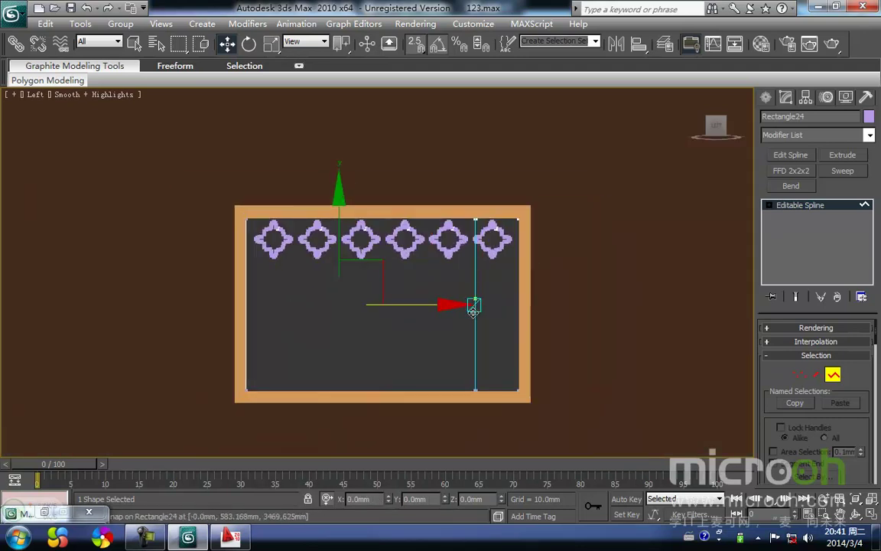
- Delete the leftover guide spline whose vertical edge crosses the rightmost ornament in the panel shape
middle_drag(475, 310, 470, 294)
click(478, 339)
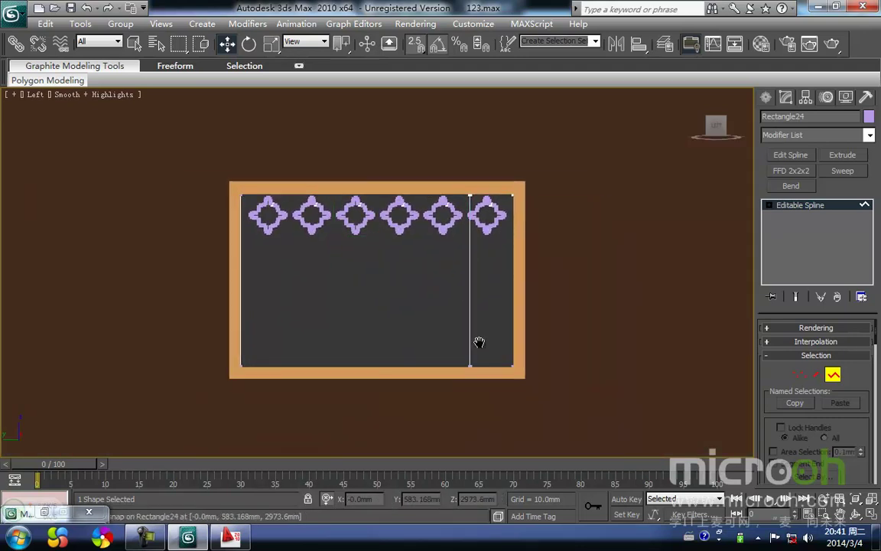
key(F3)
click(476, 337)
middle_drag(433, 311, 423, 324)
key(Delete)
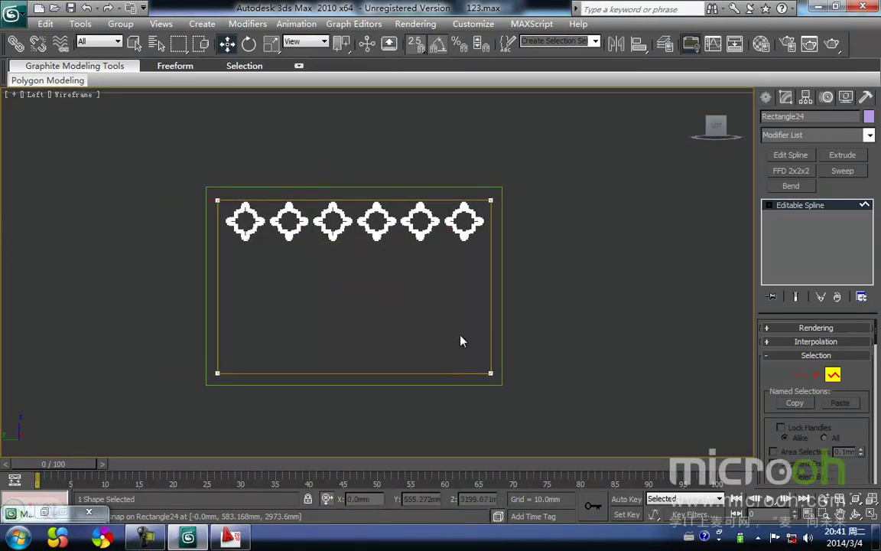
scroll(436, 334, up, 4)
scroll(515, 338, down, 2)
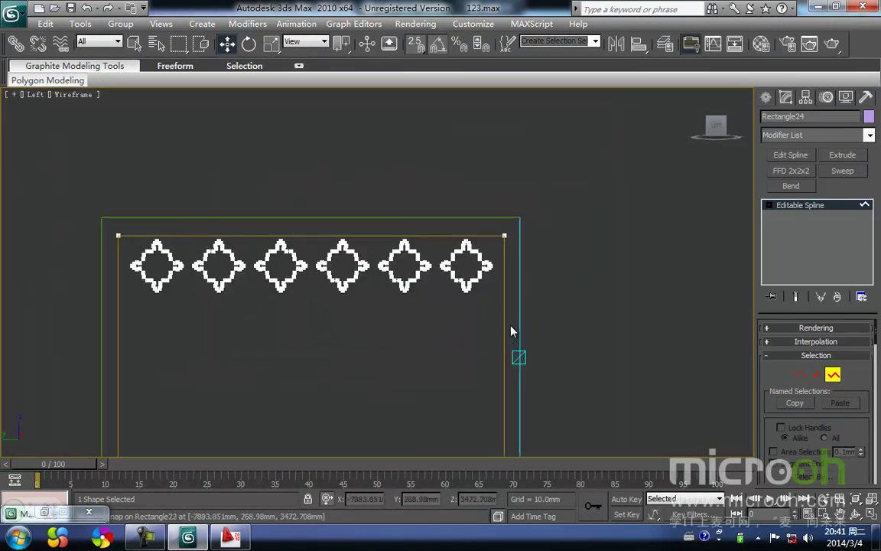
drag(301, 299, 135, 225)
drag(480, 321, 162, 197)
middle_drag(173, 242, 218, 246)
key(F3)
scroll(220, 251, up, 5)
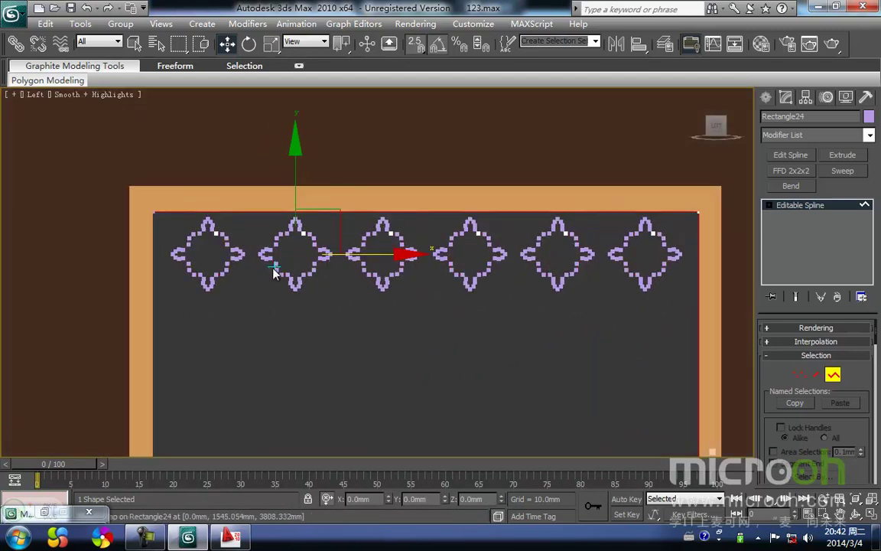
scroll(365, 261, down, 2)
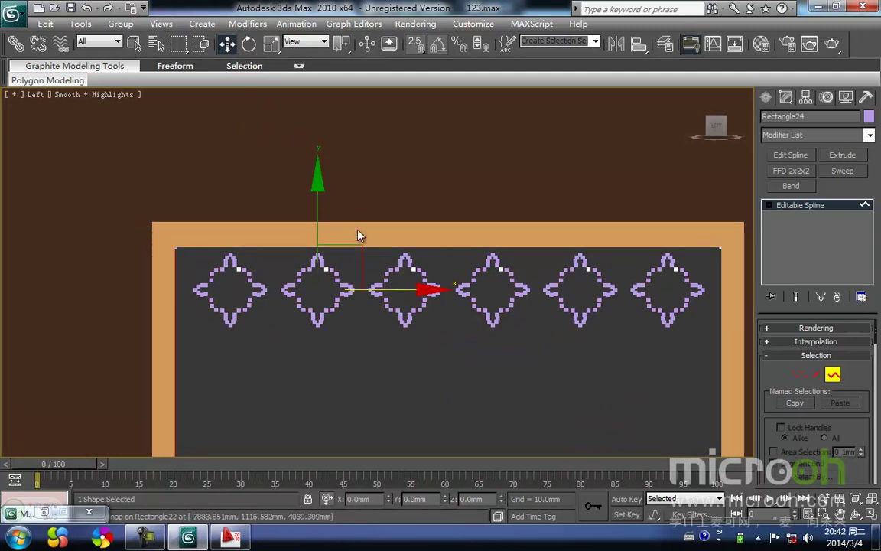
middle_drag(330, 249, 378, 227)
key(F3)
scroll(354, 364, down, 2)
- Select the six ornament splines of the top row and copy them straight down tip to tip, offset by -50 mm in Y
click(528, 420)
drag(573, 285, 261, 222)
scroll(244, 236, up, 5)
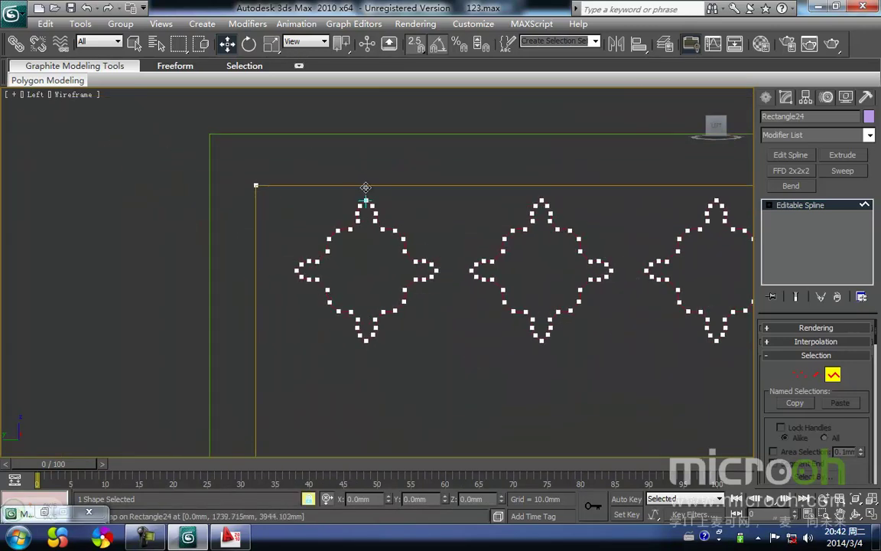
shift+drag(363, 192, 365, 344)
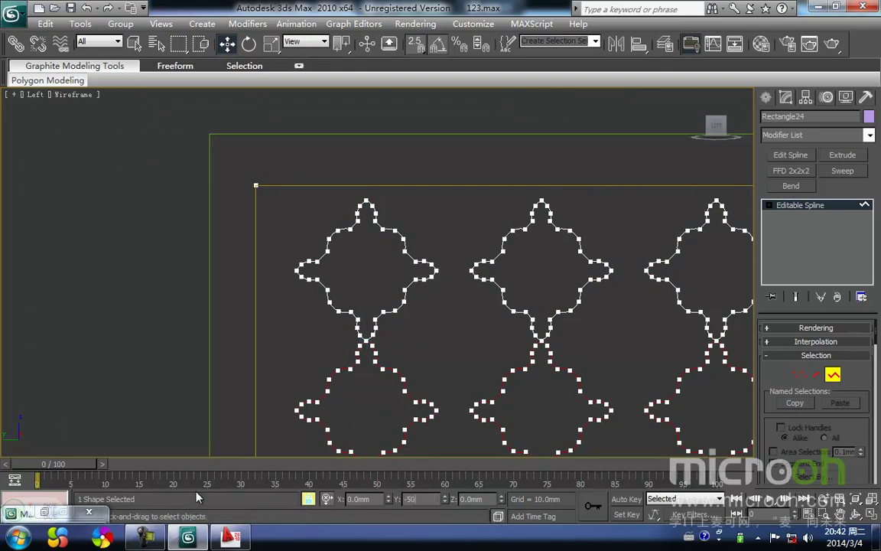
key(Return)
- Copy the selected ornament row down twice more at the same spacing to complete a grid of four rows
middle_drag(365, 368, 375, 232)
drag(370, 212, 374, 380)
middle_drag(378, 393, 389, 250)
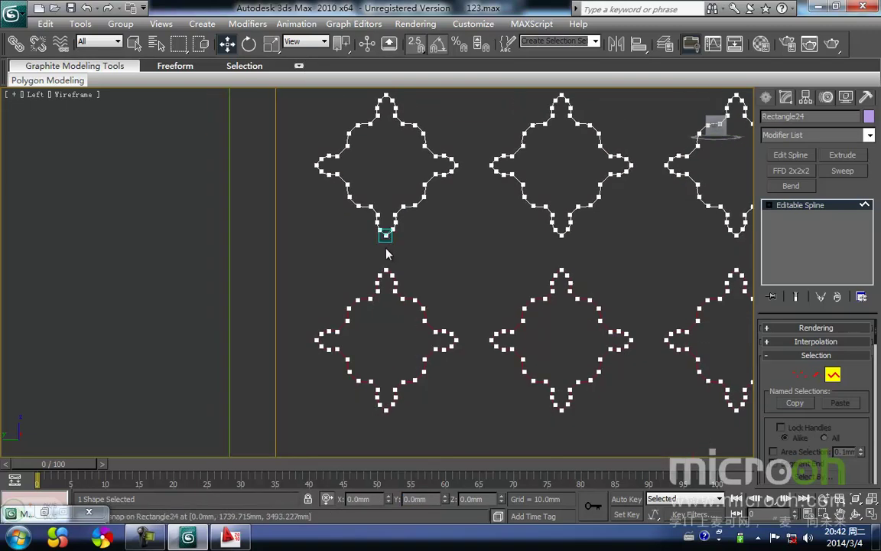
shift+drag(385, 242, 386, 416)
scroll(417, 359, down, 3)
key(space)
mouse_move(434, 413)
middle_down()
mouse_move(417, 358)
mouse_move(390, 349)
middle_up()
key(F3)
scroll(468, 354, down, 2)
middle_drag(547, 375, 489, 374)
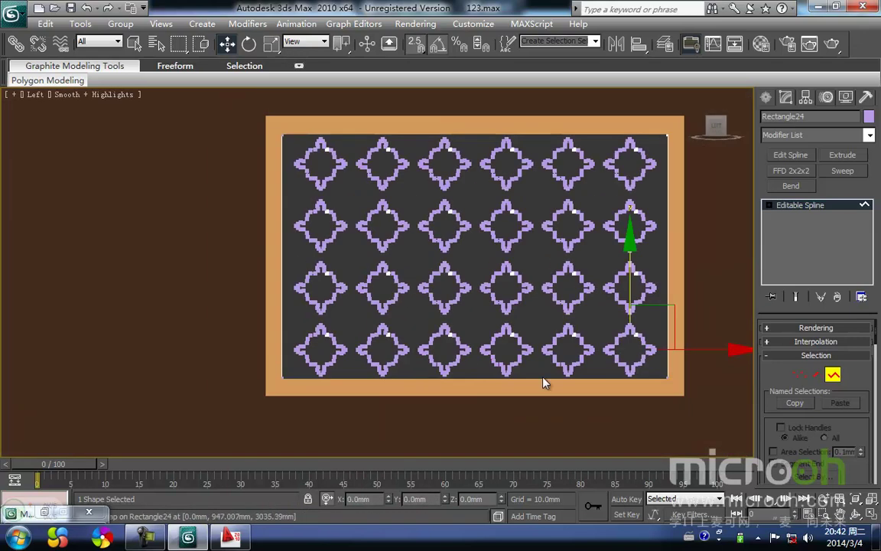
- Extrude the panel shape with its grid of ornament cut-outs by 60 mm
middle_drag(552, 341, 509, 357)
click(842, 156)
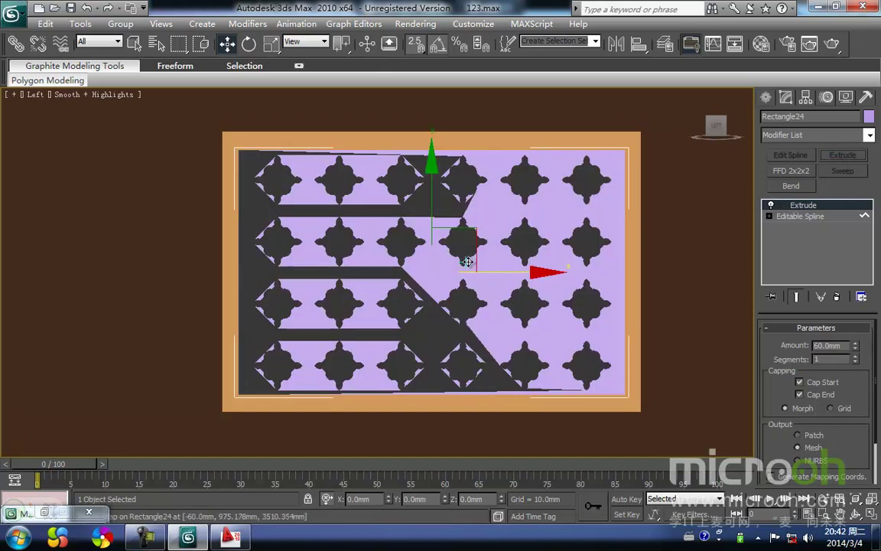
middle_drag(457, 277, 456, 264)
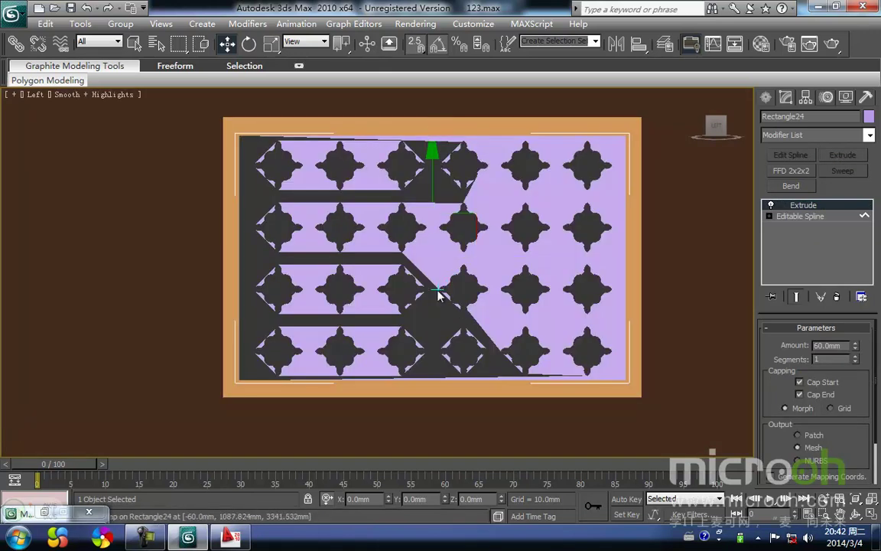
scroll(417, 270, down, 3)
alt+middle_drag(414, 277, 414, 328)
scroll(414, 327, down, 3)
scroll(251, 274, up, 6)
middle_drag(214, 252, 354, 350)
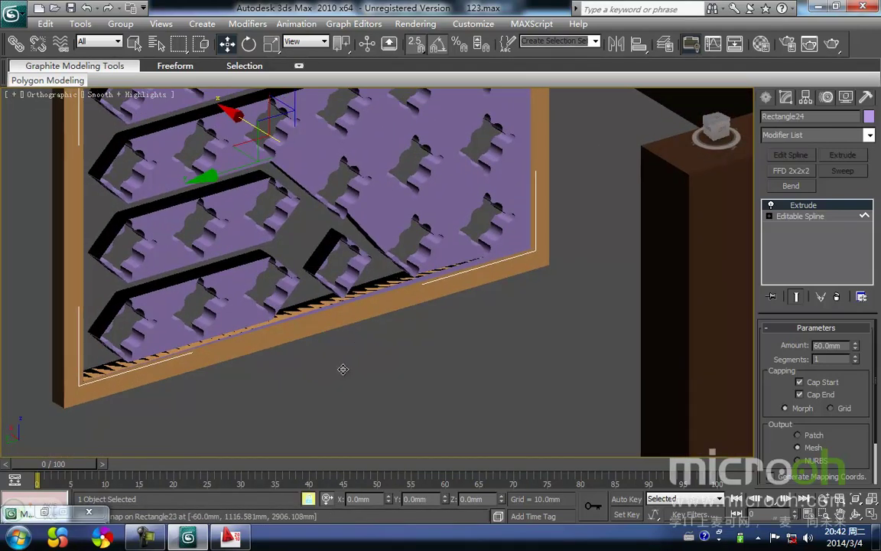
alt+middle_drag(307, 338, 332, 360)
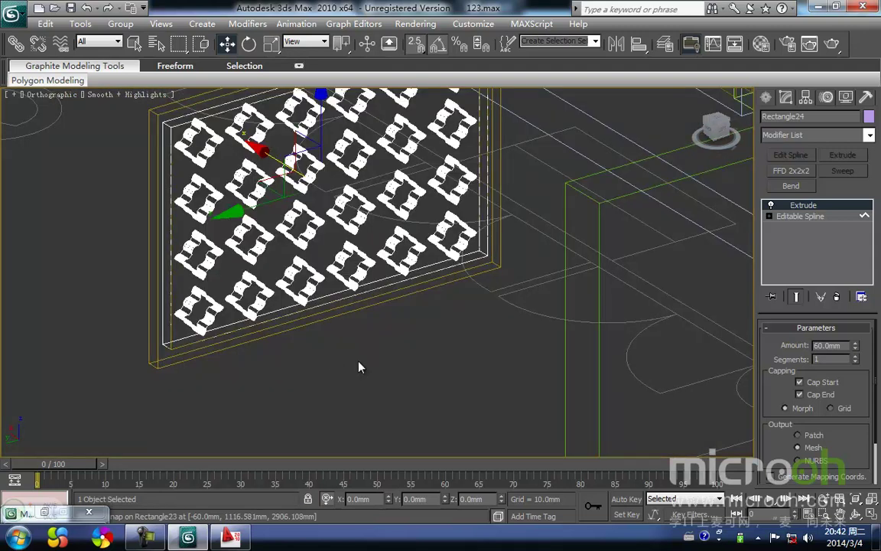
- Isolate the extruded ornament panel from the rest of the scene
key(F3)
click(342, 354)
click(341, 259)
mouse_move(337, 271)
middle_down()
mouse_move(336, 286)
mouse_move(329, 282)
middle_up()
key(alt+q)
key(f)
key(z)
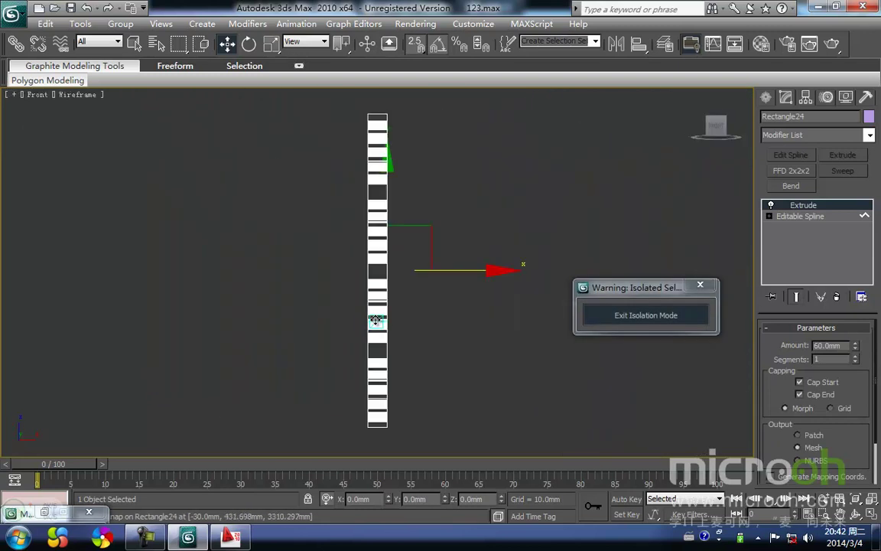
- Examine the isolated panel in the Left view, checking the ornament outlines in wireframe and the front faces in shaded display
key(l)
key(z)
middle_drag(413, 331, 356, 326)
scroll(467, 335, down, 2)
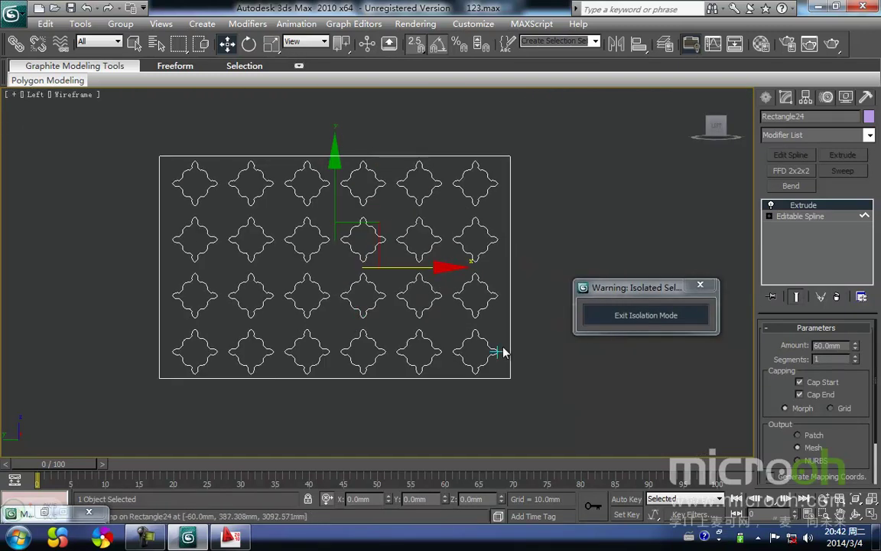
scroll(482, 364, up, 4)
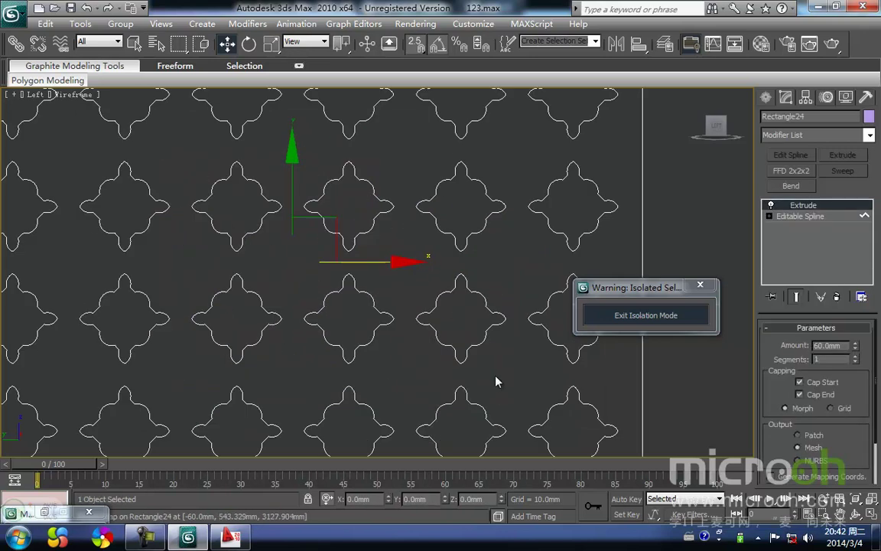
scroll(431, 326, up, 4)
scroll(428, 309, down, 2)
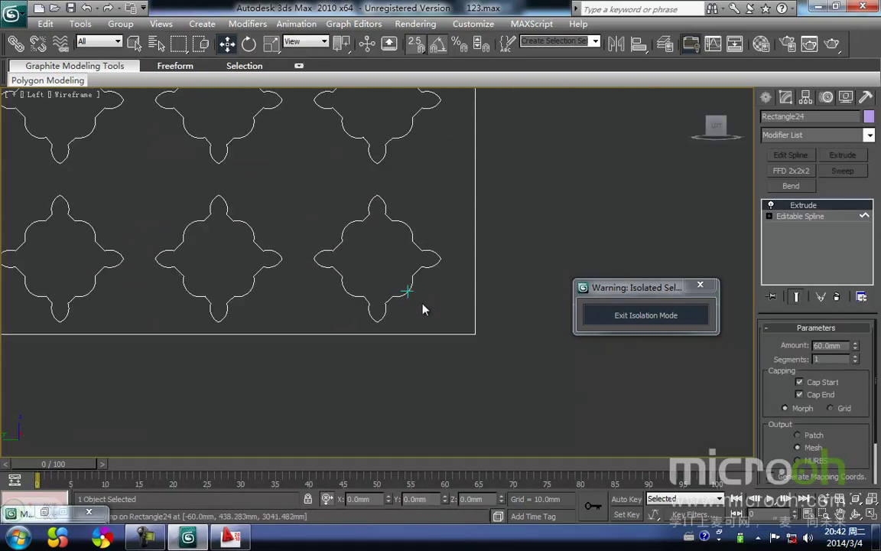
key(F3)
scroll(276, 236, down, 5)
scroll(378, 328, up, 1)
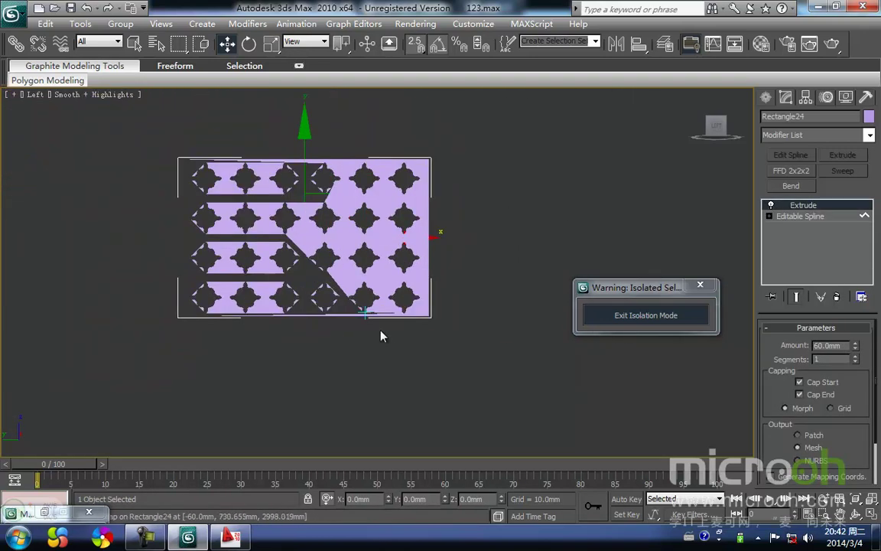